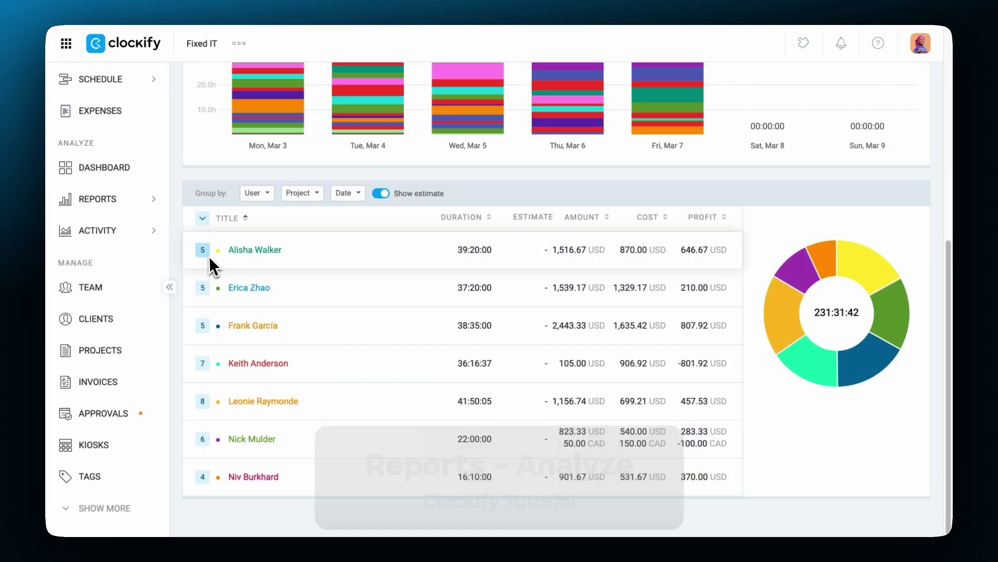
- Expand the first user's summary row into projects, then one project into its dates
{"action": "left_click", "coordinate": [208, 256]}
{"action": "left_click", "coordinate": [203, 285]}
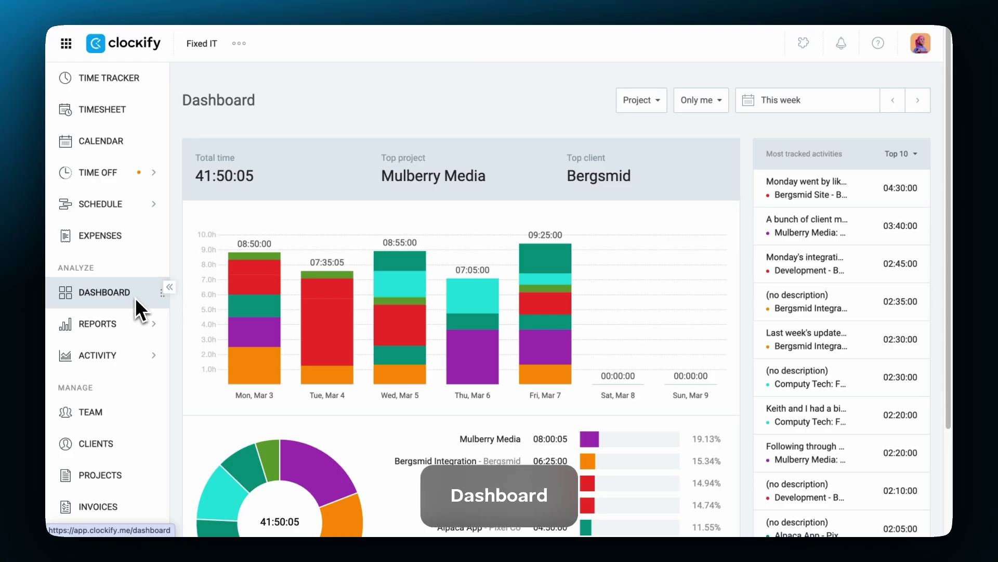
{"action": "mouse_move", "coordinate": [209, 298]}
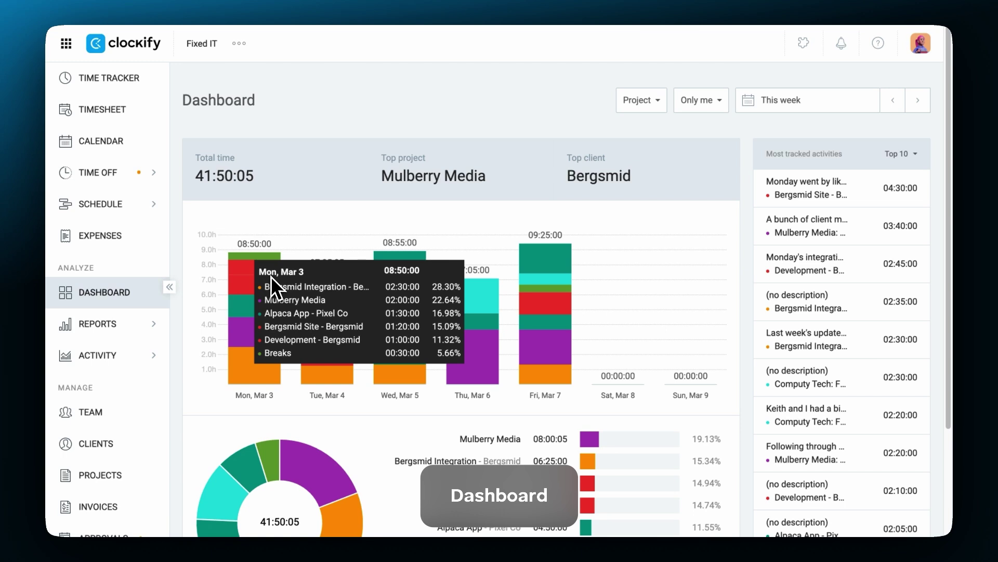
{"action": "mouse_move", "coordinate": [310, 288]}
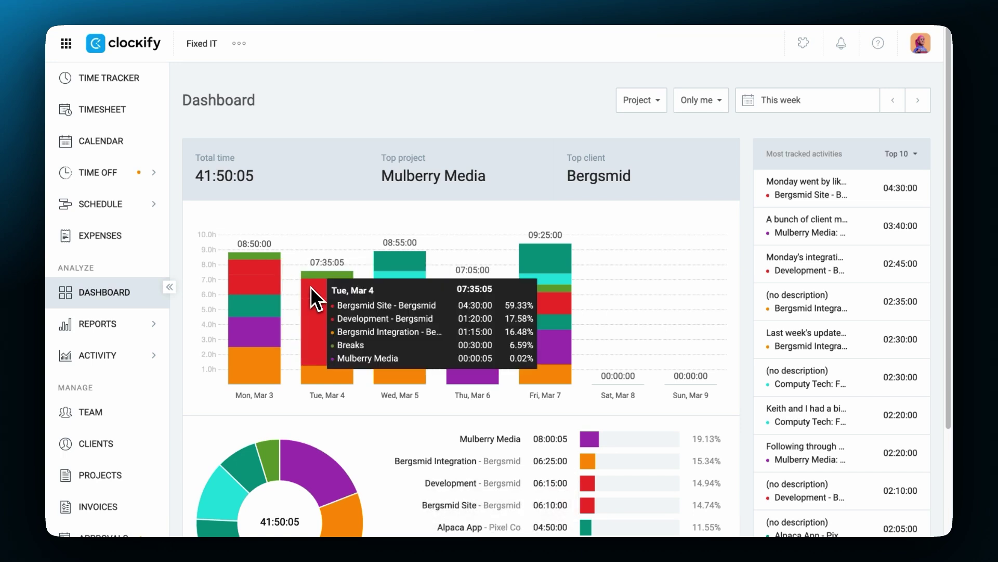
{"action": "mouse_move", "coordinate": [465, 307]}
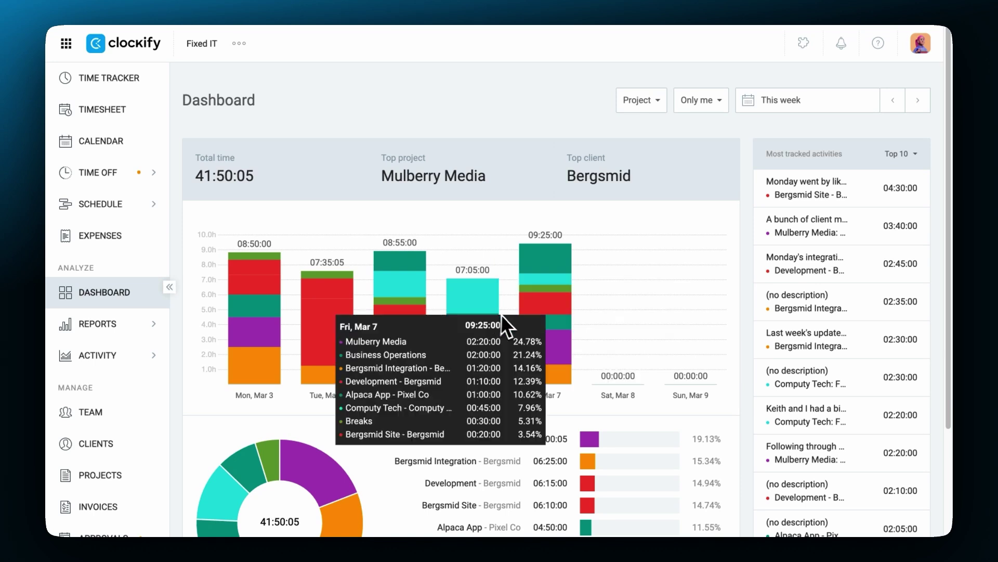
{"action": "scroll", "coordinate": [598, 329], "scroll_direction": "down", "scroll_amount": 1}
{"action": "scroll", "coordinate": [601, 329], "scroll_direction": "down", "scroll_amount": 2}
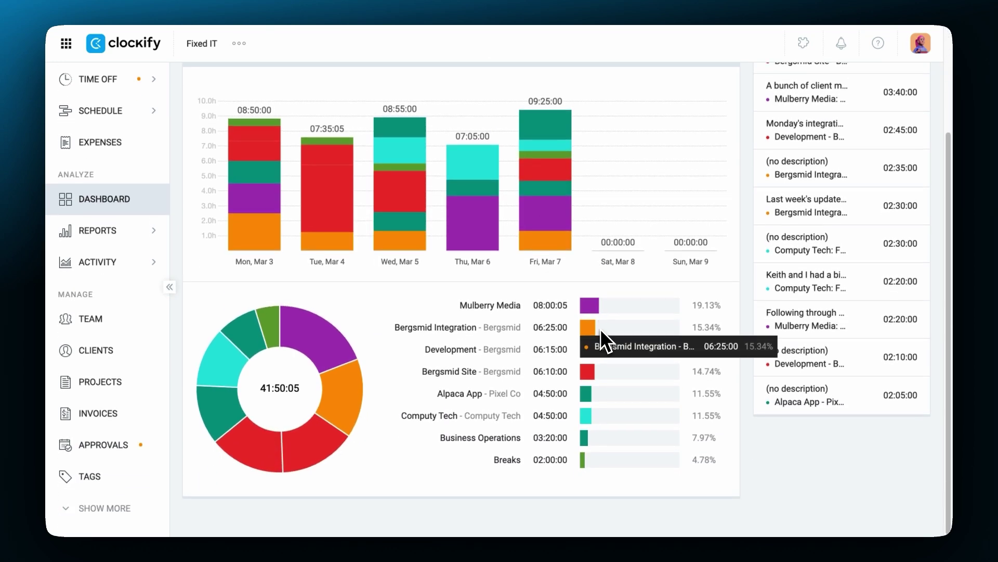
{"action": "mouse_move", "coordinate": [874, 354]}
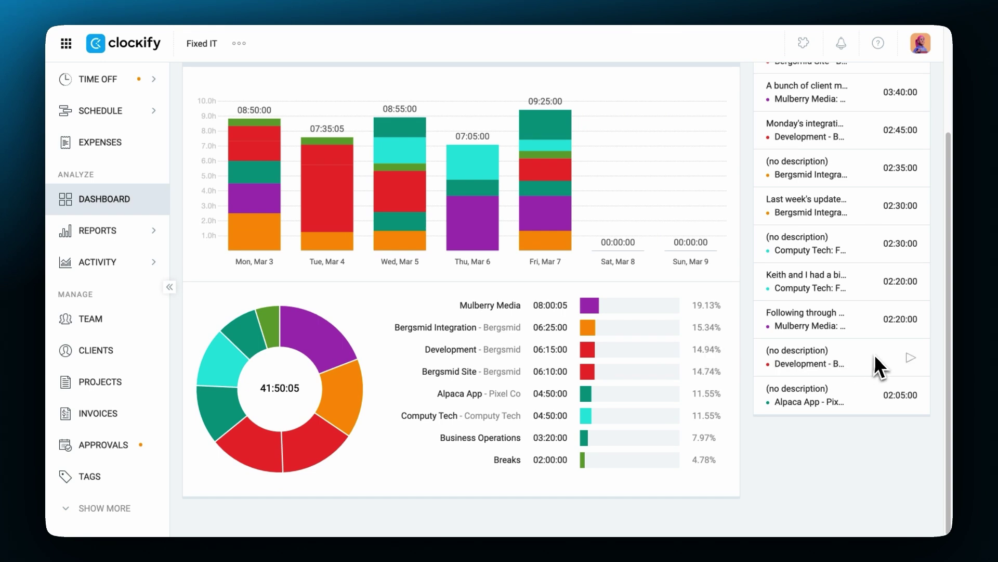
{"action": "scroll", "coordinate": [878, 355], "scroll_direction": "up", "scroll_amount": 3}
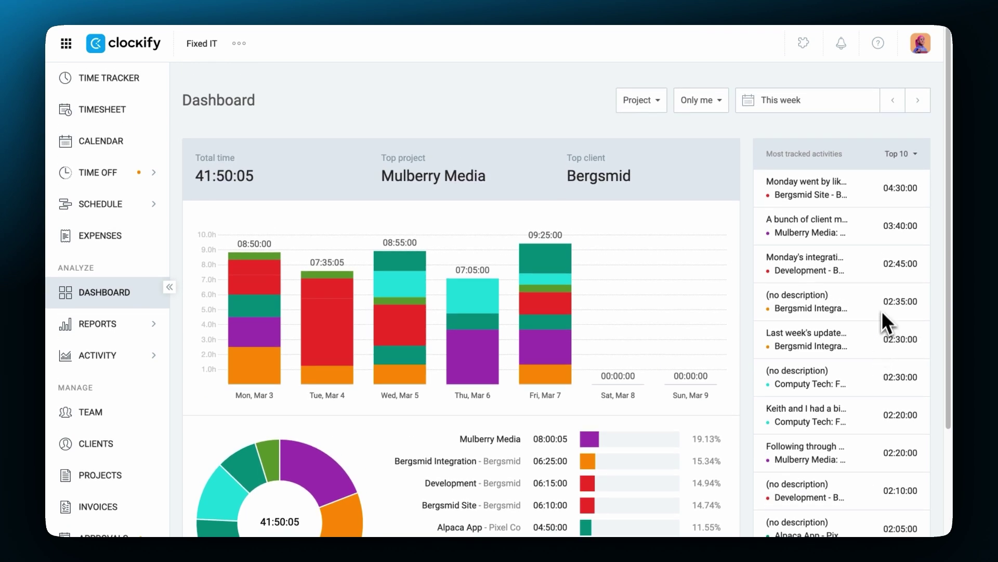
- List all tracked activities instead of the top 10 and switch the dashboard to last week
{"action": "left_click", "coordinate": [900, 160]}
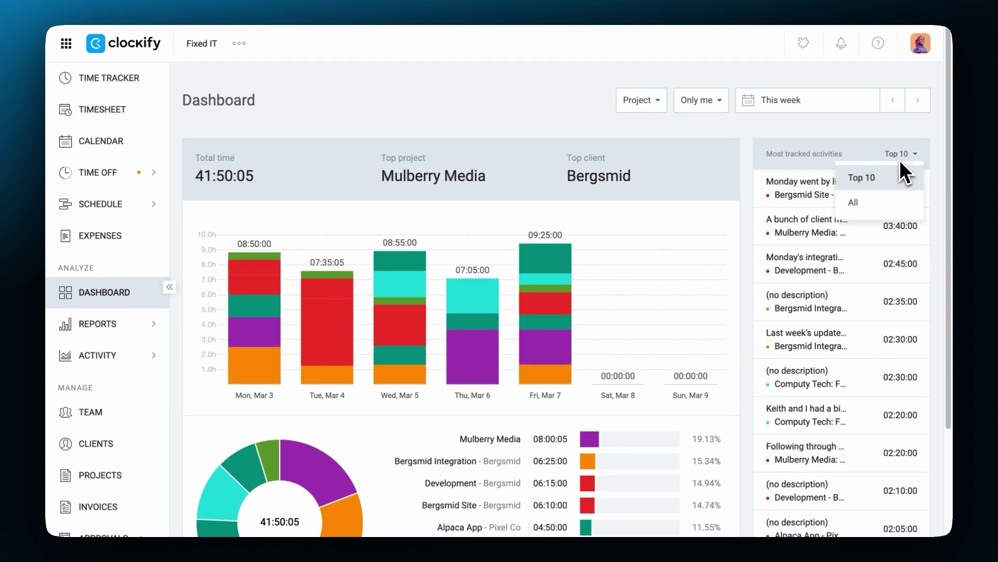
{"action": "left_click", "coordinate": [893, 201]}
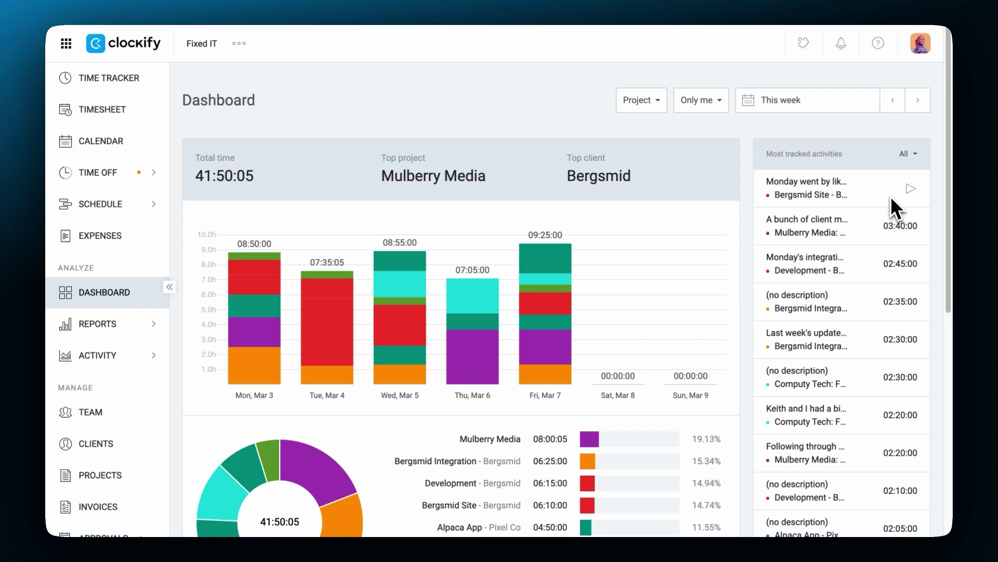
{"action": "left_click", "coordinate": [892, 109]}
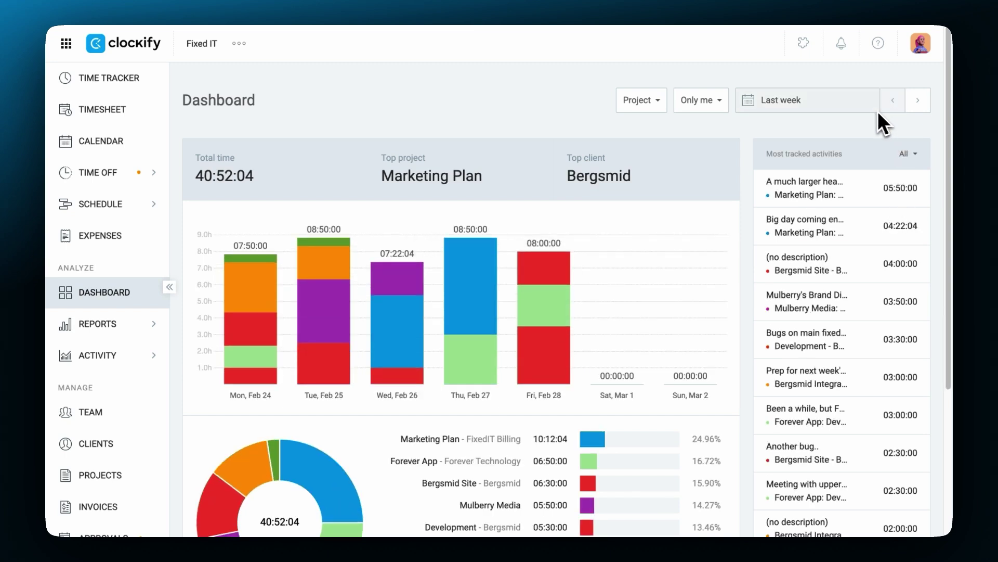
- Try a custom Feb 3–13 date range and a Billability breakdown
{"action": "left_click", "coordinate": [753, 103]}
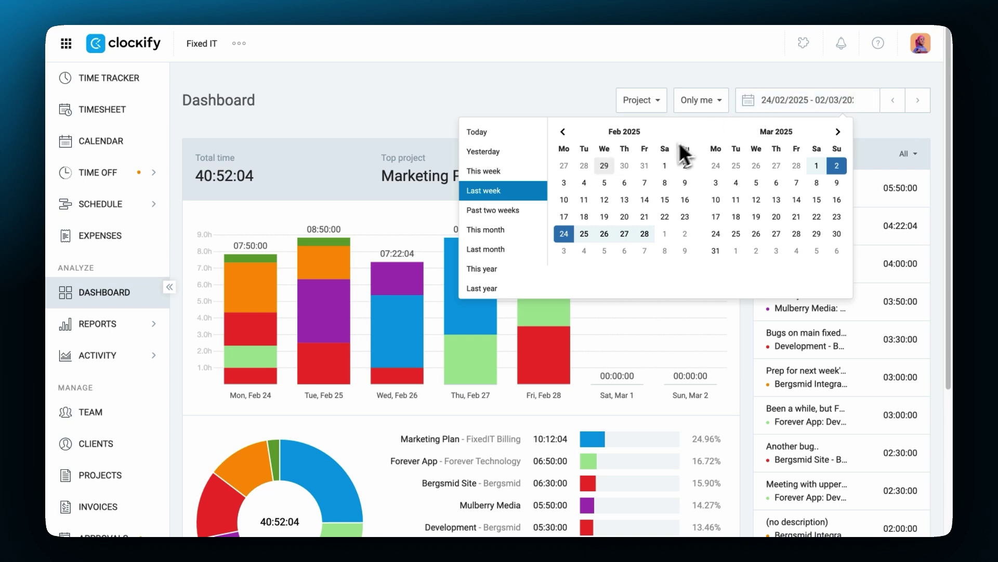
{"action": "left_click", "coordinate": [564, 183]}
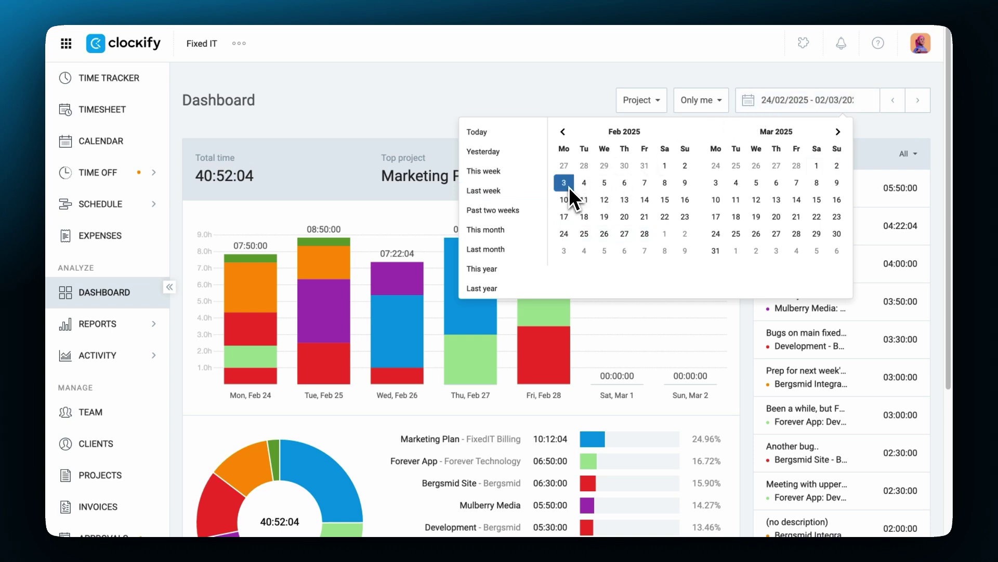
{"action": "left_click", "coordinate": [621, 203]}
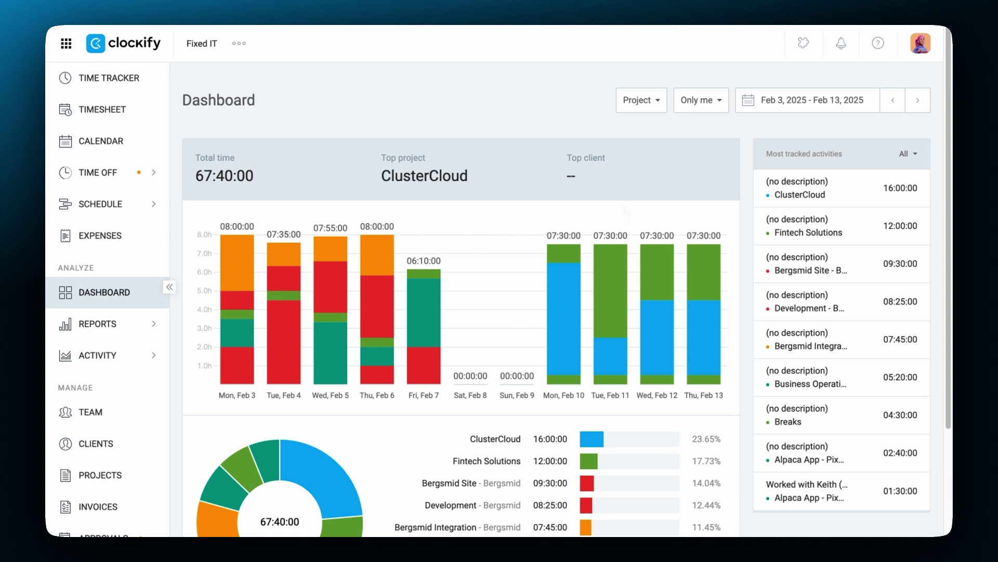
{"action": "left_click", "coordinate": [656, 104]}
{"action": "left_click", "coordinate": [664, 149]}
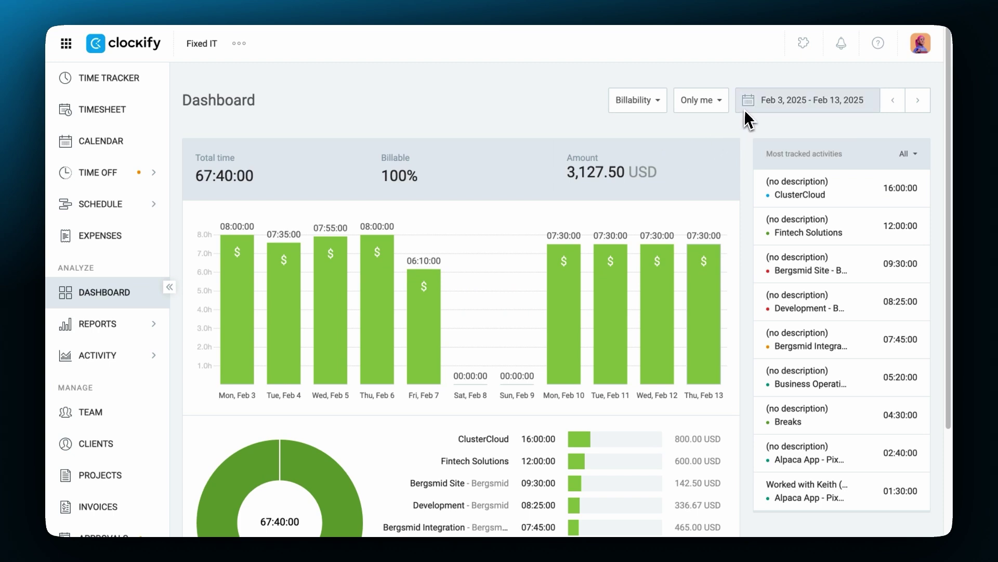
- Set the dashboard's date range back to last week
{"action": "left_click", "coordinate": [744, 109]}
{"action": "left_click", "coordinate": [522, 187]}
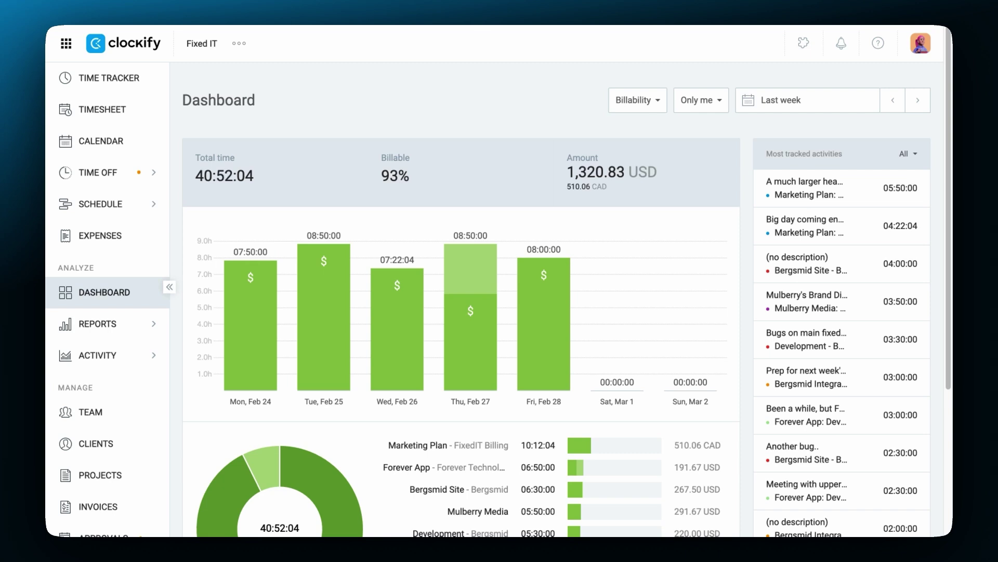
{"action": "scroll", "coordinate": [461, 299], "scroll_direction": "down", "scroll_amount": 3}
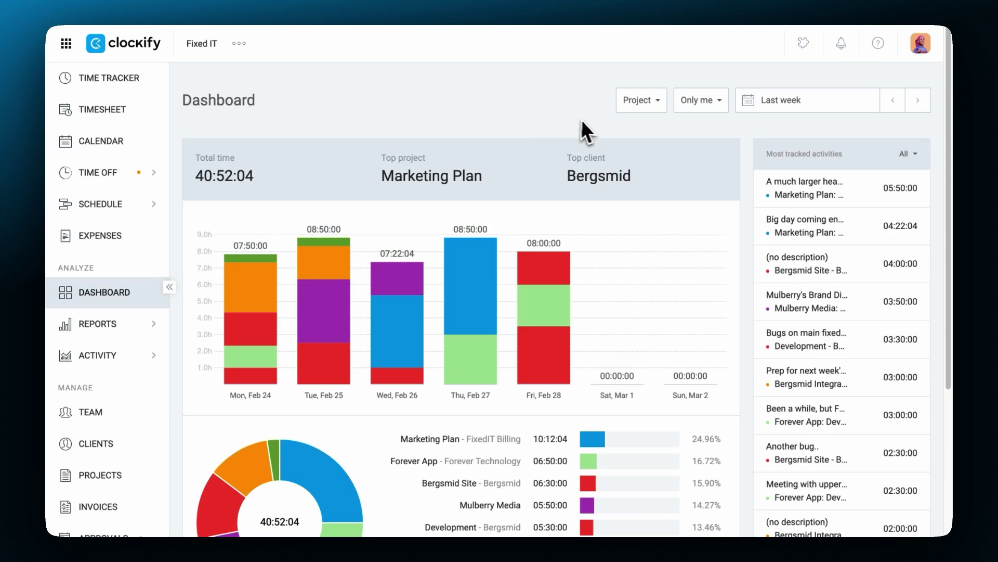
- Switch from Only me to Team and review each member's last-week totals in Team activities
{"action": "left_click", "coordinate": [684, 109]}
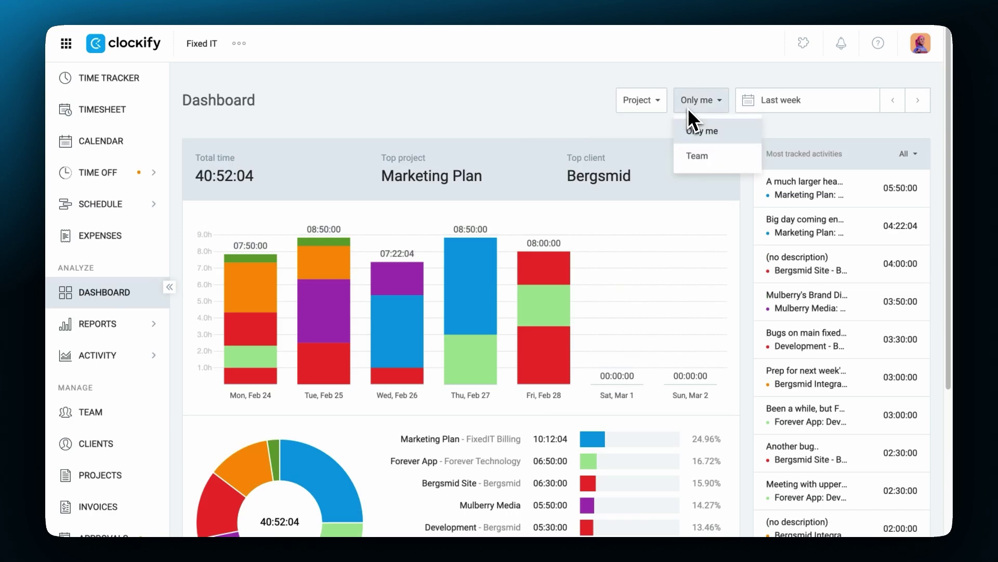
{"action": "left_click", "coordinate": [696, 155]}
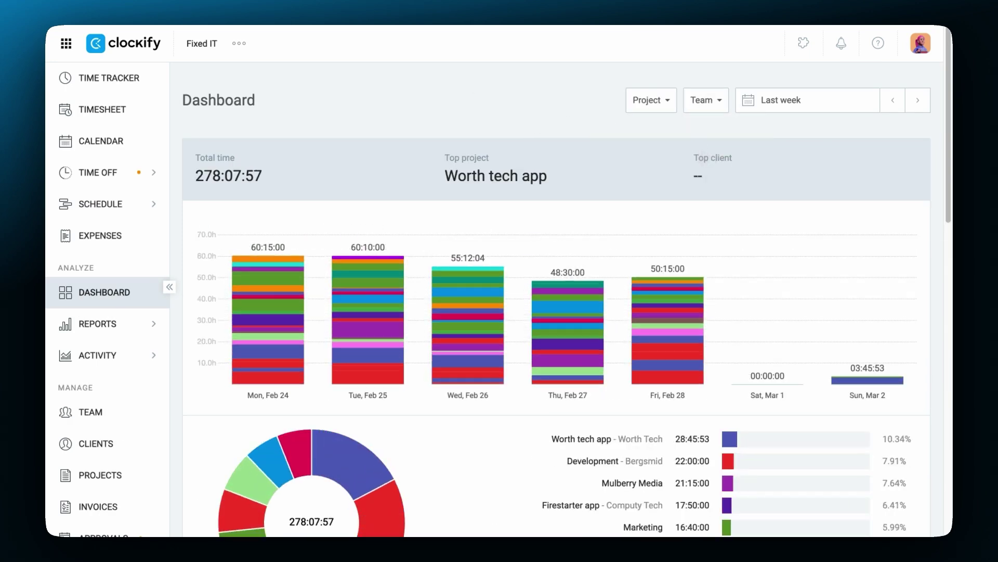
{"action": "scroll", "coordinate": [700, 147], "scroll_direction": "down", "scroll_amount": 3}
{"action": "mouse_move", "coordinate": [700, 147]}
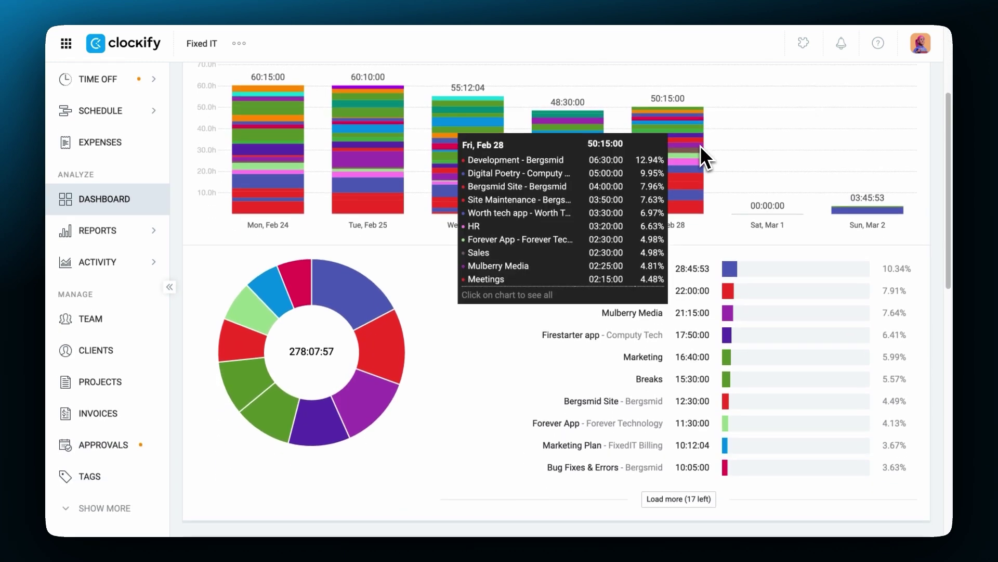
{"action": "scroll", "coordinate": [700, 145], "scroll_direction": "down", "scroll_amount": 5}
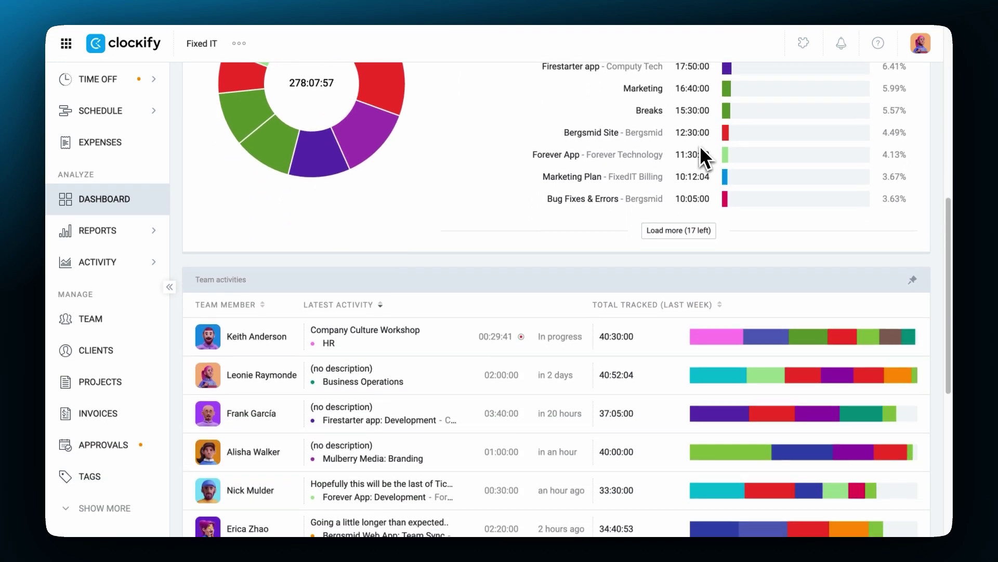
{"action": "scroll", "coordinate": [700, 146], "scroll_direction": "down", "scroll_amount": 4}
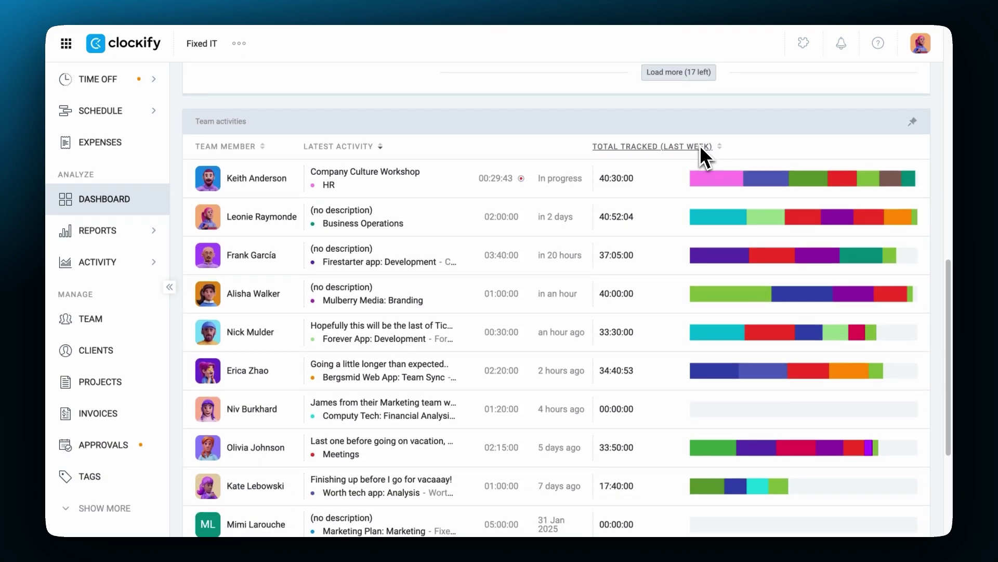
{"action": "scroll", "coordinate": [700, 145], "scroll_direction": "down", "scroll_amount": 1}
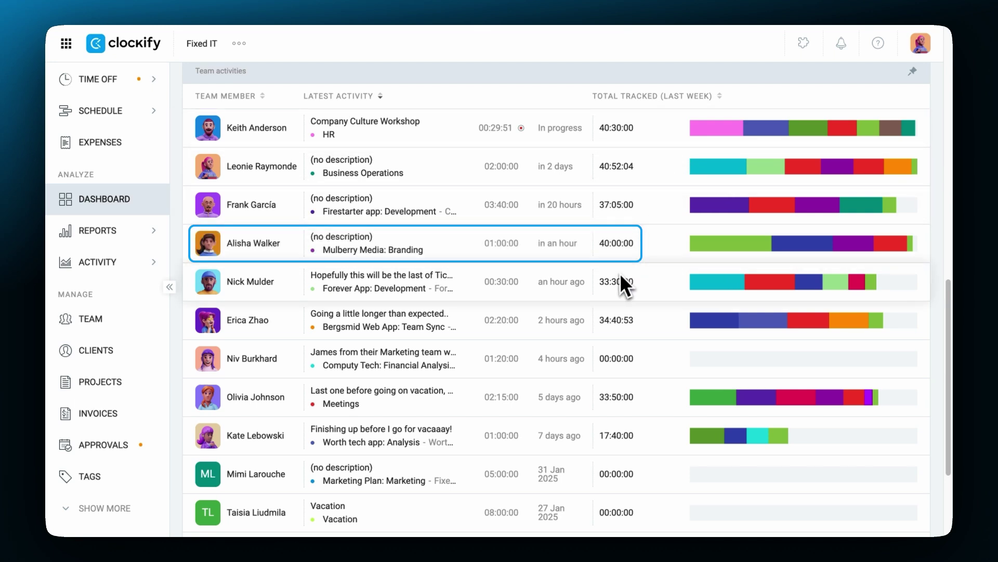
{"action": "mouse_move", "coordinate": [587, 320]}
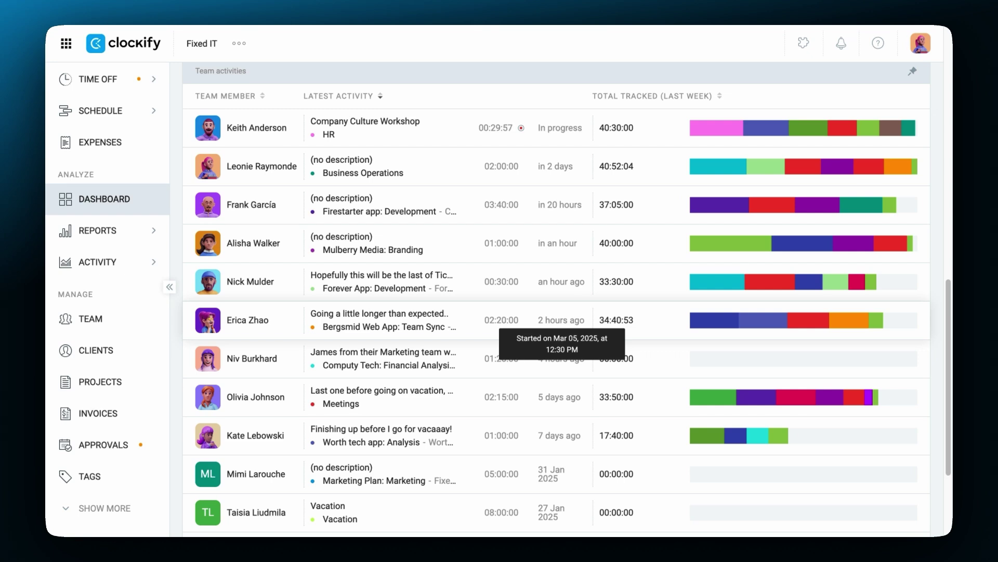
{"action": "mouse_move", "coordinate": [569, 288]}
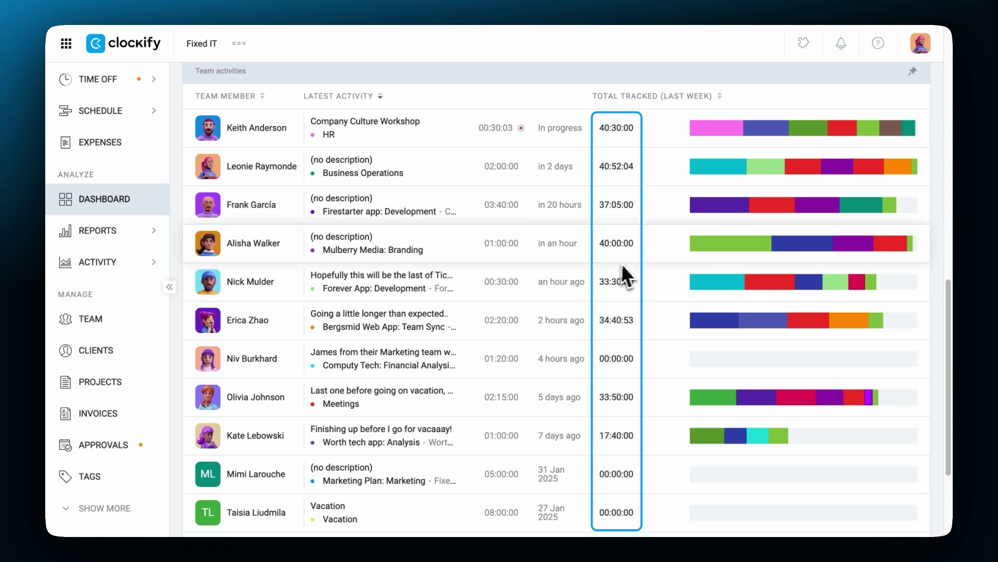
{"action": "left_click", "coordinate": [706, 248]}
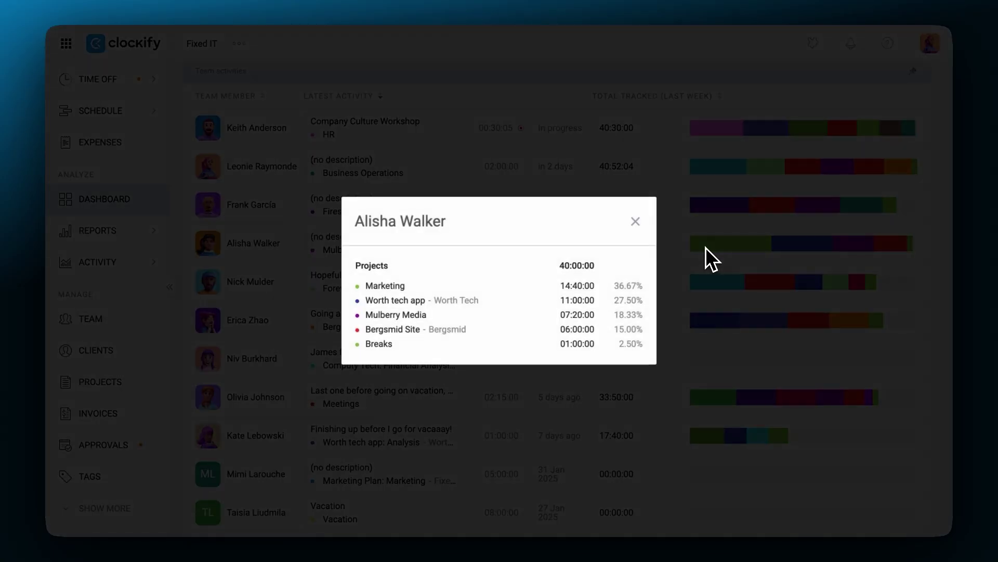
{"action": "left_click", "coordinate": [706, 248]}
{"action": "mouse_move", "coordinate": [706, 248]}
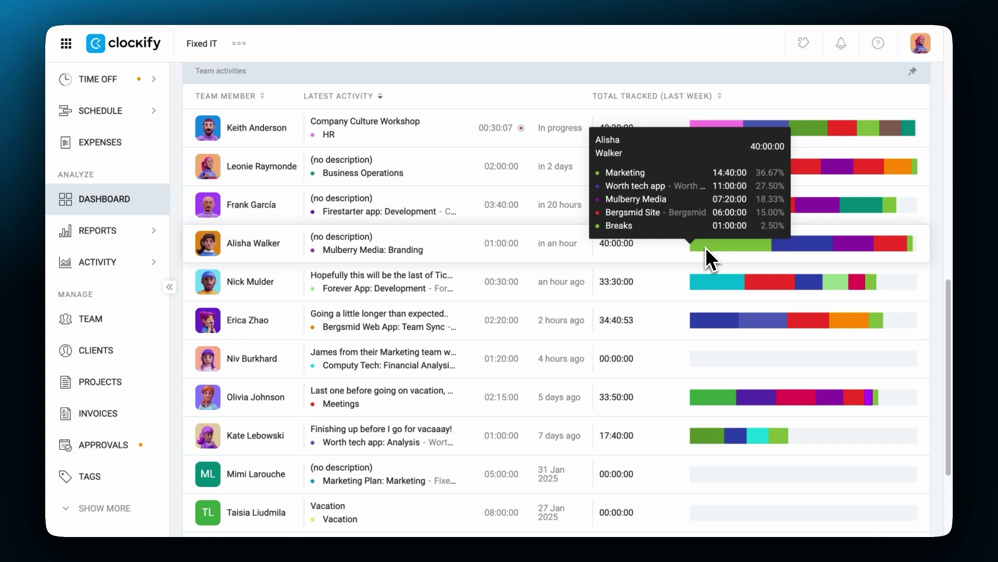
{"action": "left_click", "coordinate": [757, 128]}
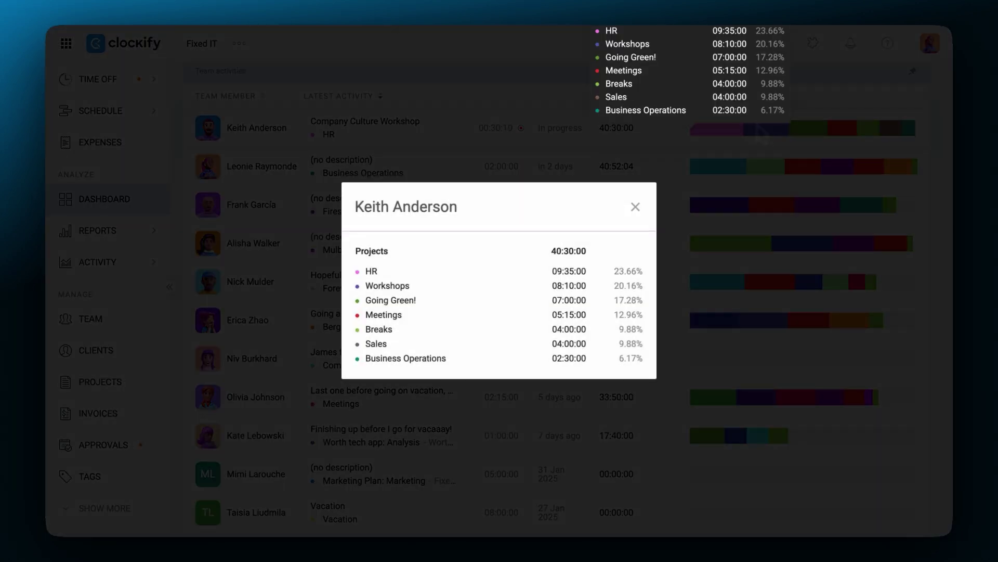
{"action": "left_click", "coordinate": [636, 207]}
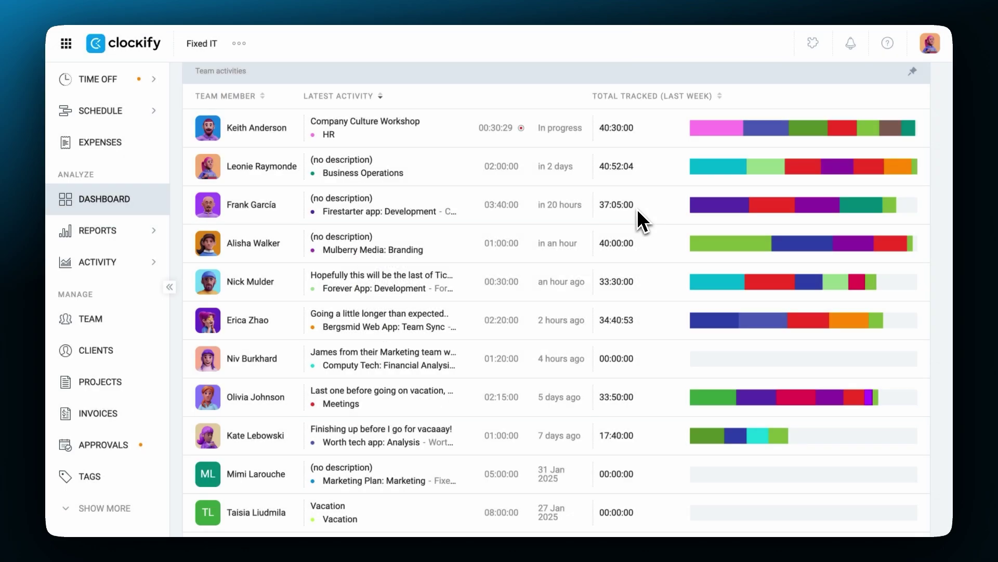
{"action": "scroll", "coordinate": [637, 208], "scroll_direction": "down", "scroll_amount": 3}
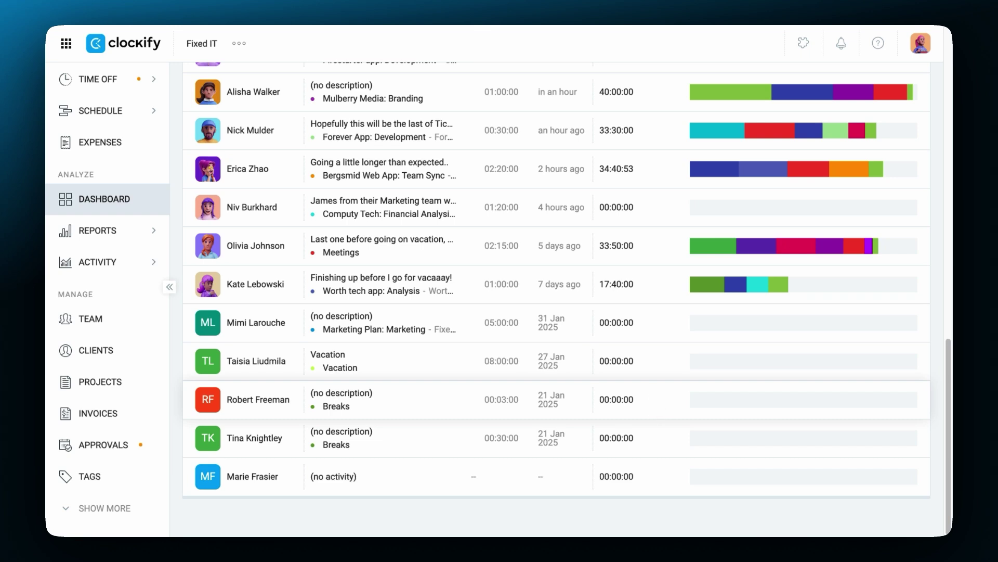
{"action": "scroll", "coordinate": [652, 396], "scroll_direction": "up", "scroll_amount": 4}
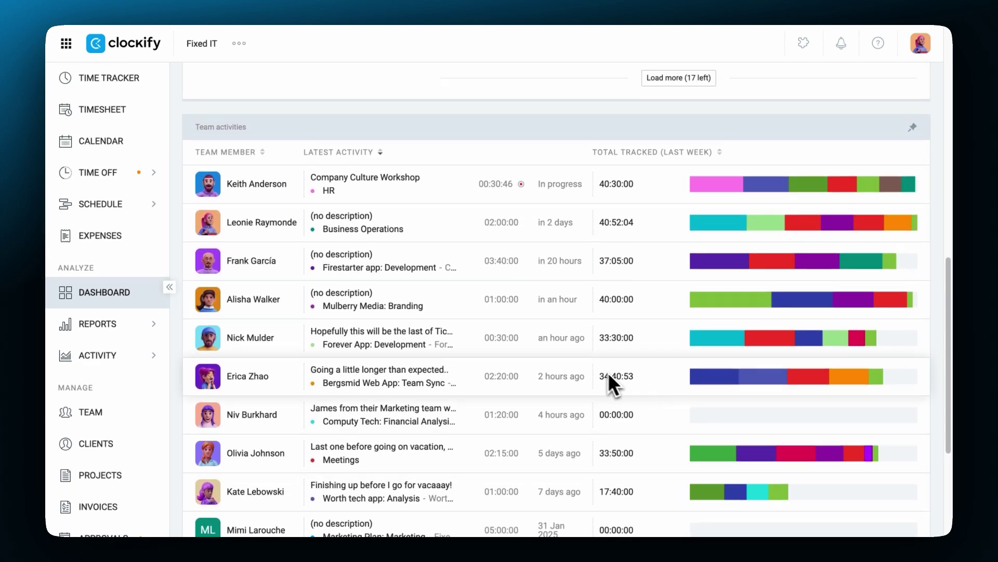
- Sort Team activities by member name, latest activity, then total tracked last week
{"action": "left_click", "coordinate": [248, 152]}
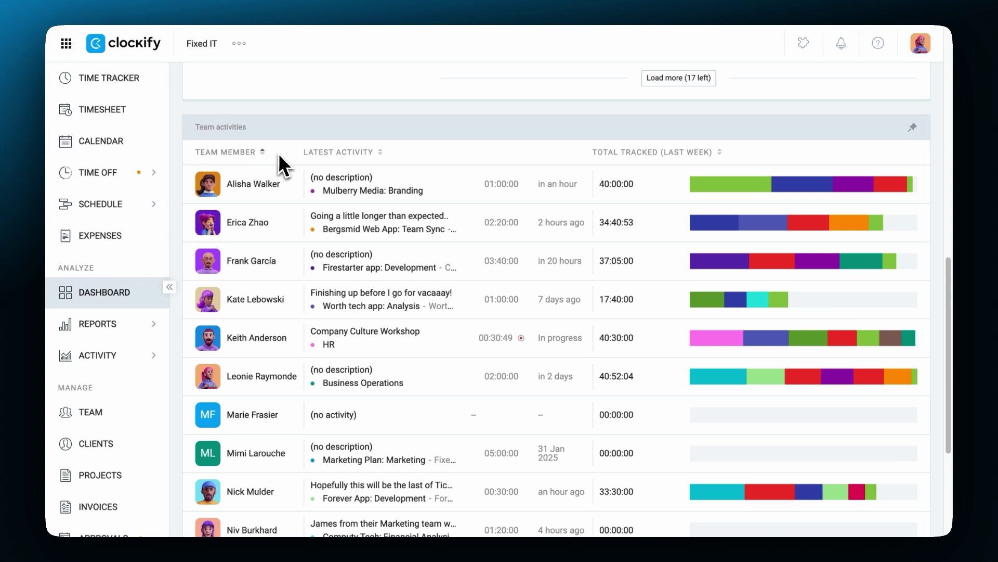
{"action": "left_click", "coordinate": [307, 155]}
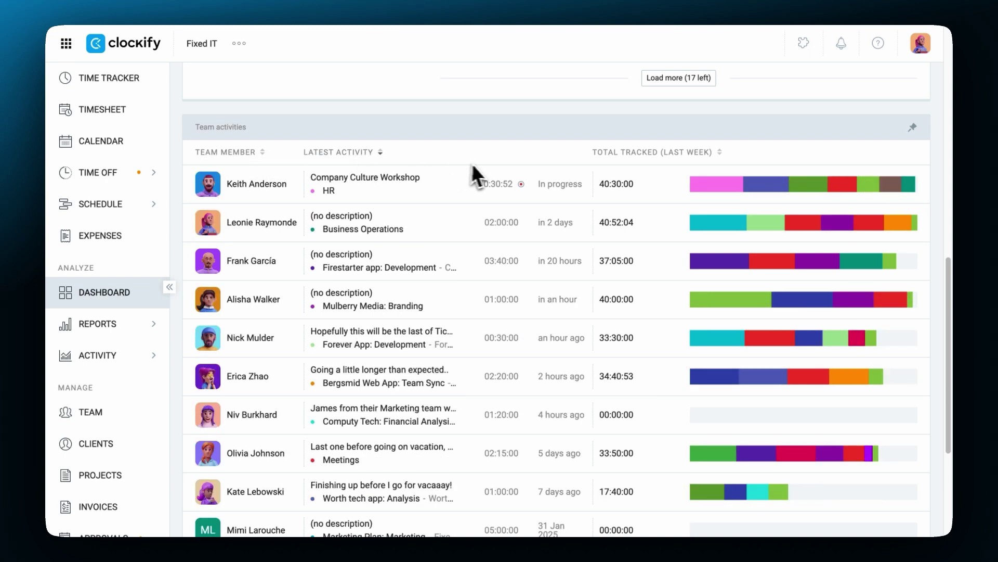
{"action": "left_click", "coordinate": [604, 155]}
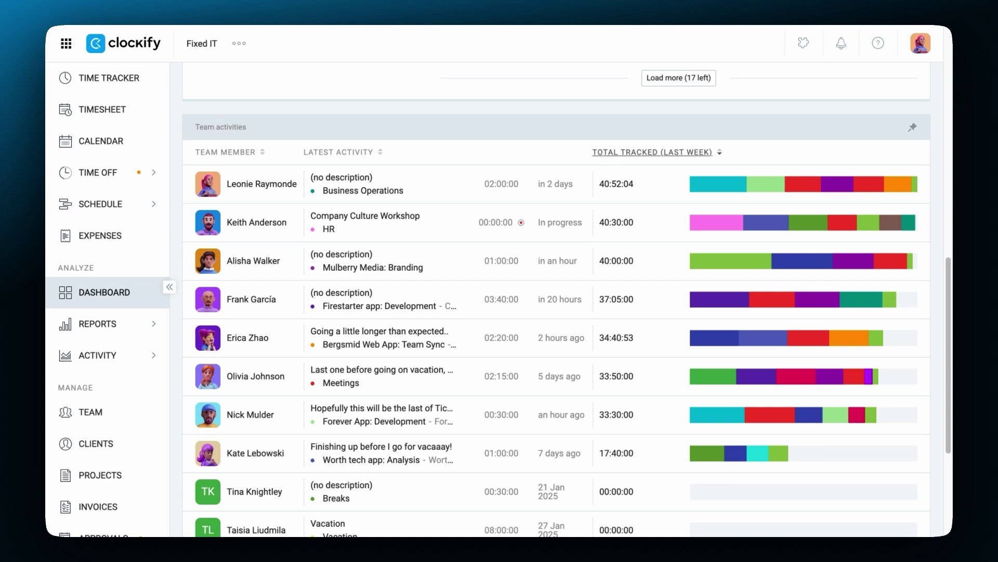
- Pin the Team activities card and break the dashboard charts down by billability
{"action": "left_click", "coordinate": [912, 130]}
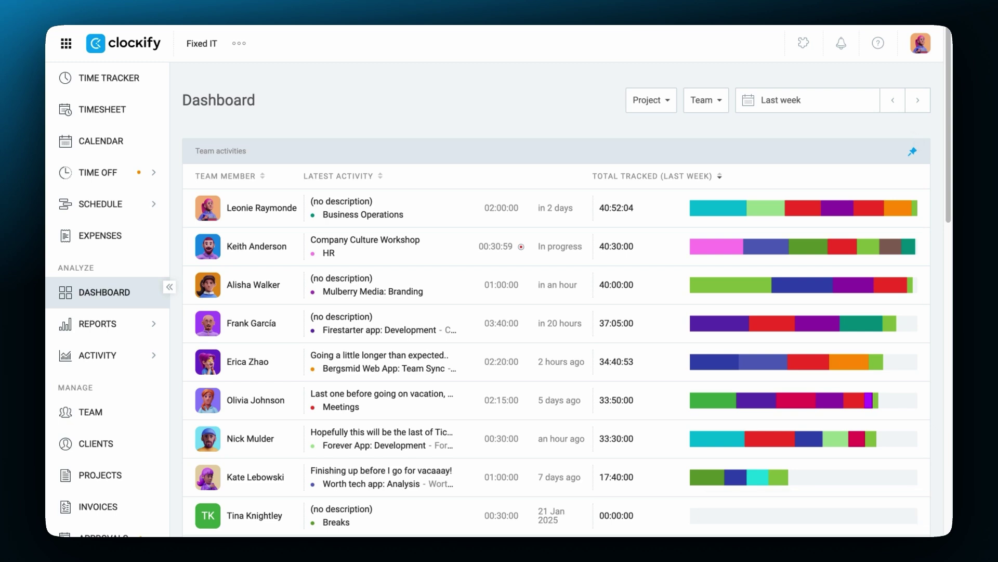
{"action": "left_click", "coordinate": [652, 104]}
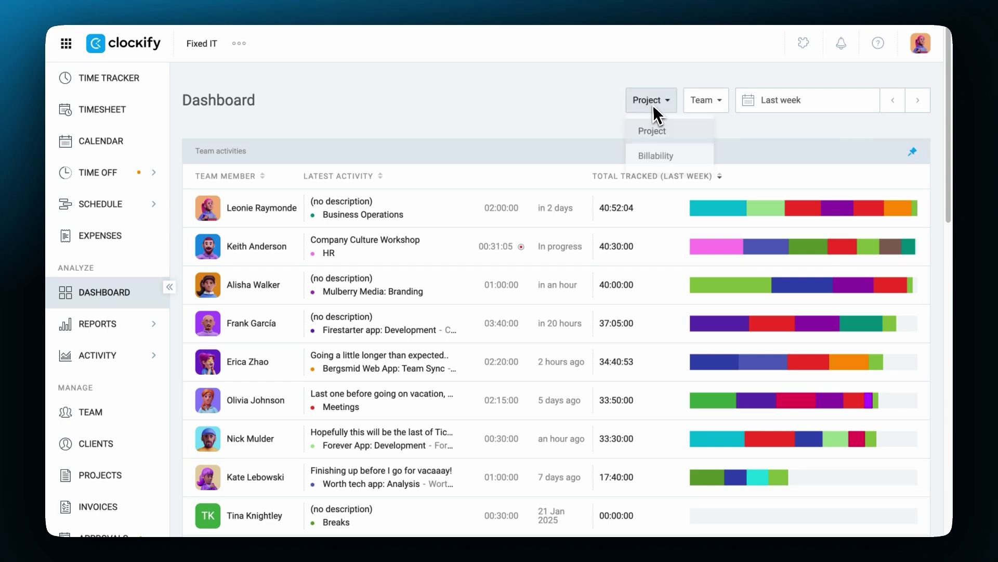
{"action": "left_click", "coordinate": [658, 154]}
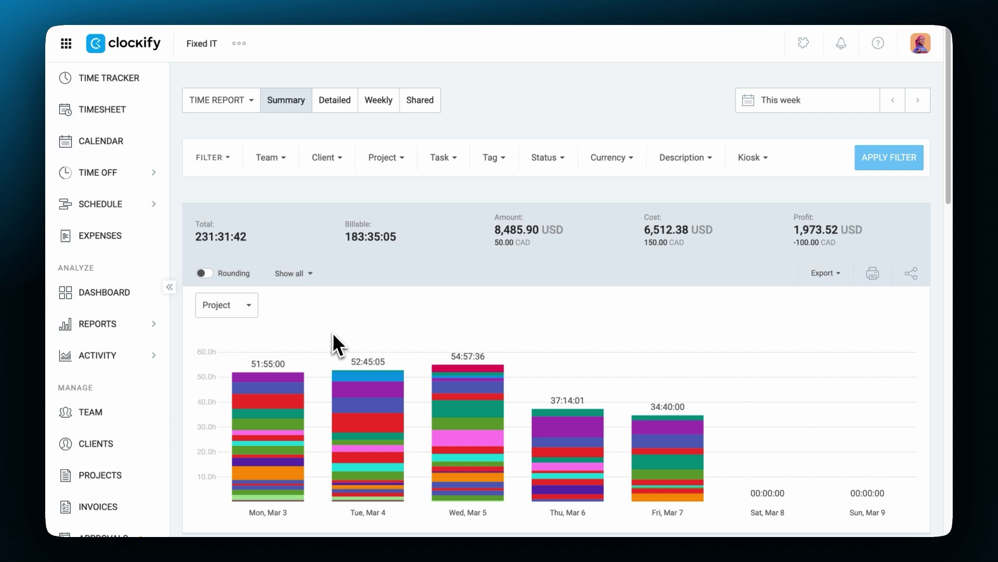
{"action": "mouse_move", "coordinate": [448, 389]}
{"action": "scroll", "coordinate": [232, 276], "scroll_direction": "down", "scroll_amount": 7}
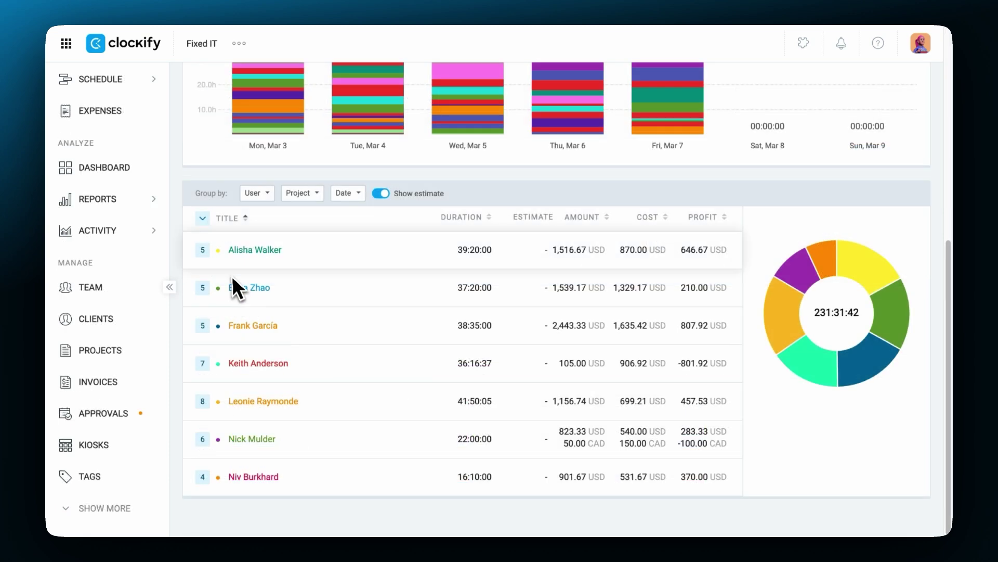
{"action": "left_click", "coordinate": [202, 250]}
{"action": "left_click", "coordinate": [203, 285]}
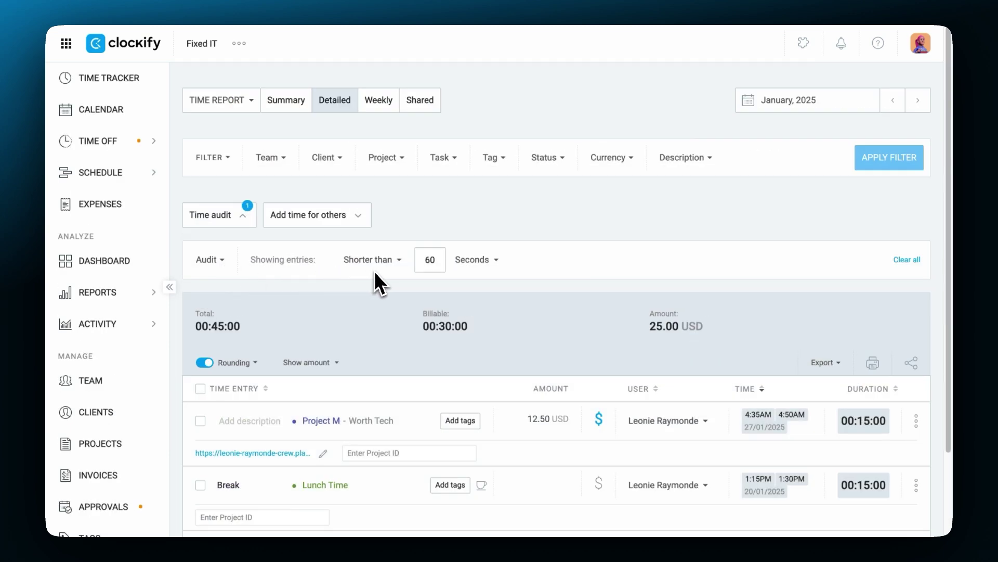
{"action": "scroll", "coordinate": [378, 270], "scroll_direction": "down", "scroll_amount": 3}
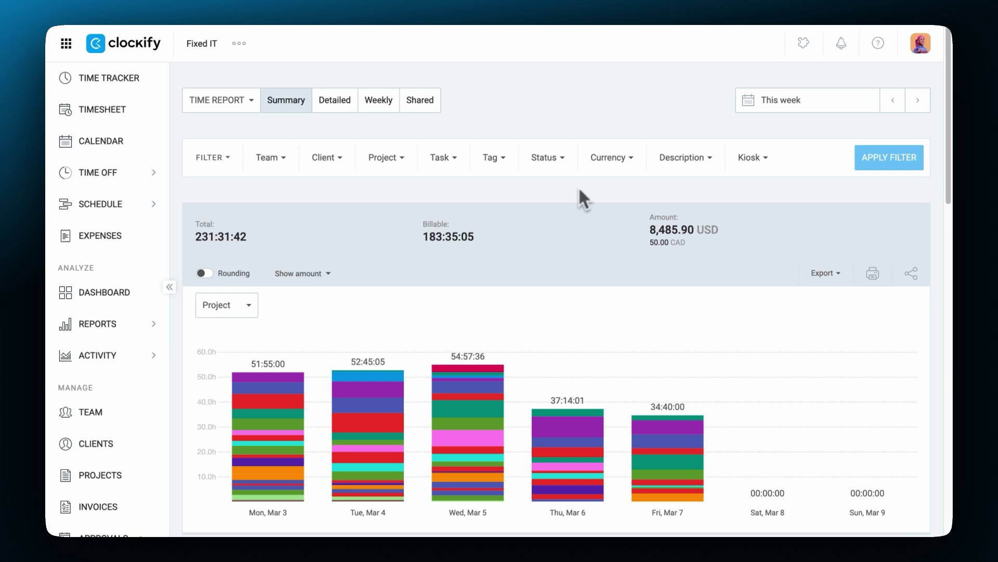
- Add cost and profit to the summary report's totals
{"action": "left_click", "coordinate": [324, 275]}
{"action": "left_click", "coordinate": [307, 328]}
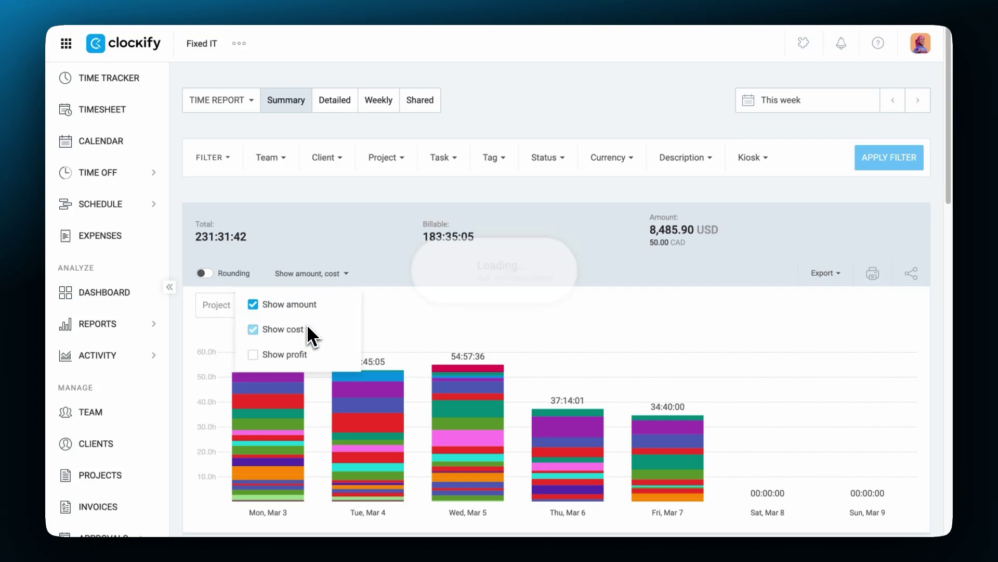
{"action": "left_click", "coordinate": [308, 277]}
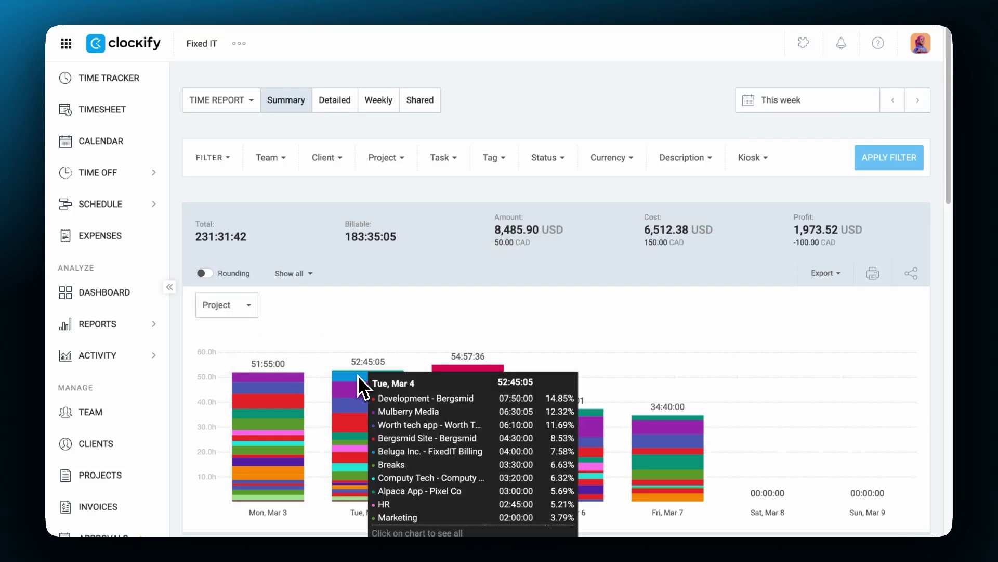
- Switch the summary chart to a Billability breakdown, then back to Project
{"action": "mouse_move", "coordinate": [445, 388]}
{"action": "scroll", "coordinate": [450, 389], "scroll_direction": "down", "scroll_amount": 10}
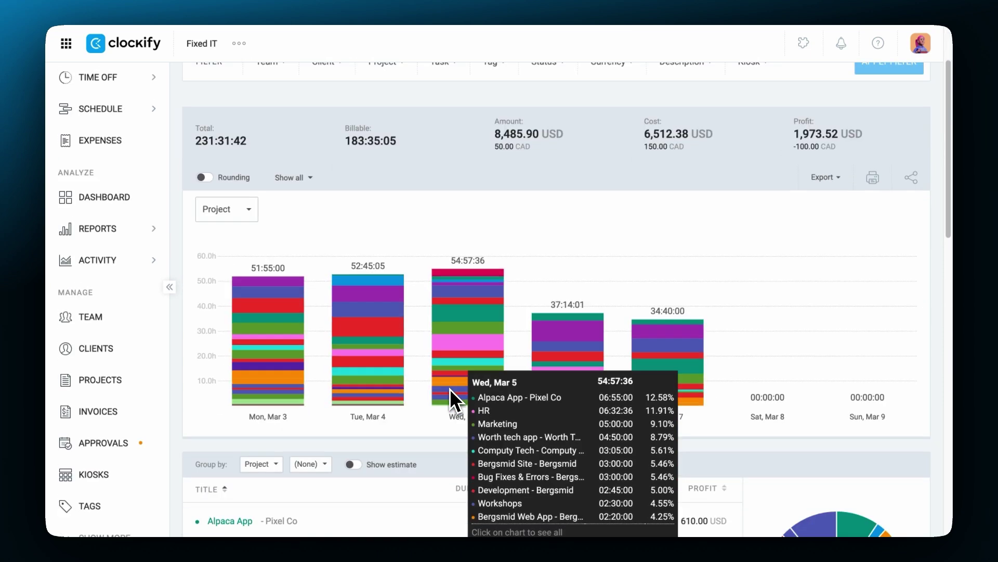
{"action": "scroll", "coordinate": [448, 387], "scroll_direction": "down", "scroll_amount": 3}
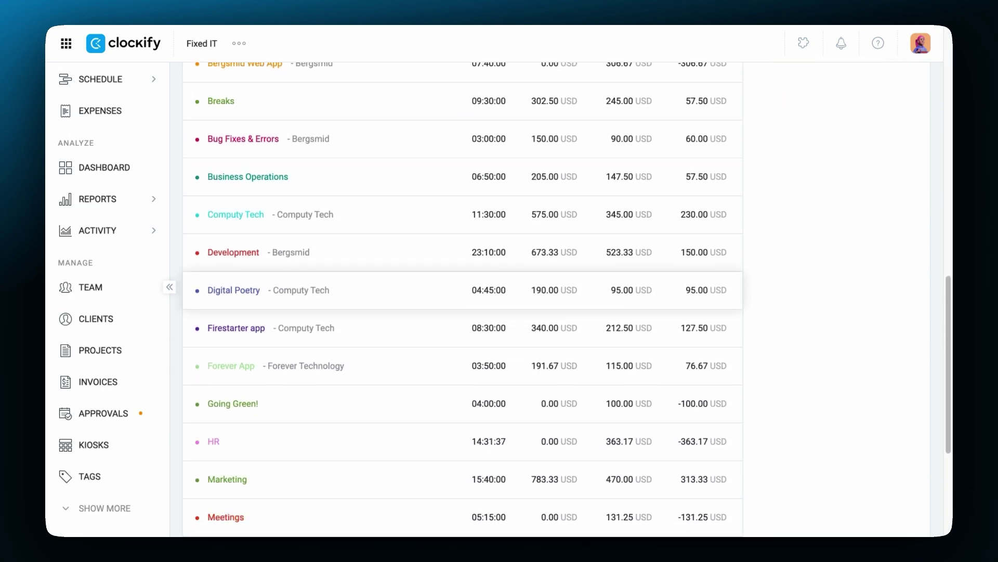
{"action": "scroll", "coordinate": [449, 388], "scroll_direction": "up", "scroll_amount": 15}
{"action": "scroll", "coordinate": [449, 389], "scroll_direction": "down", "scroll_amount": 1}
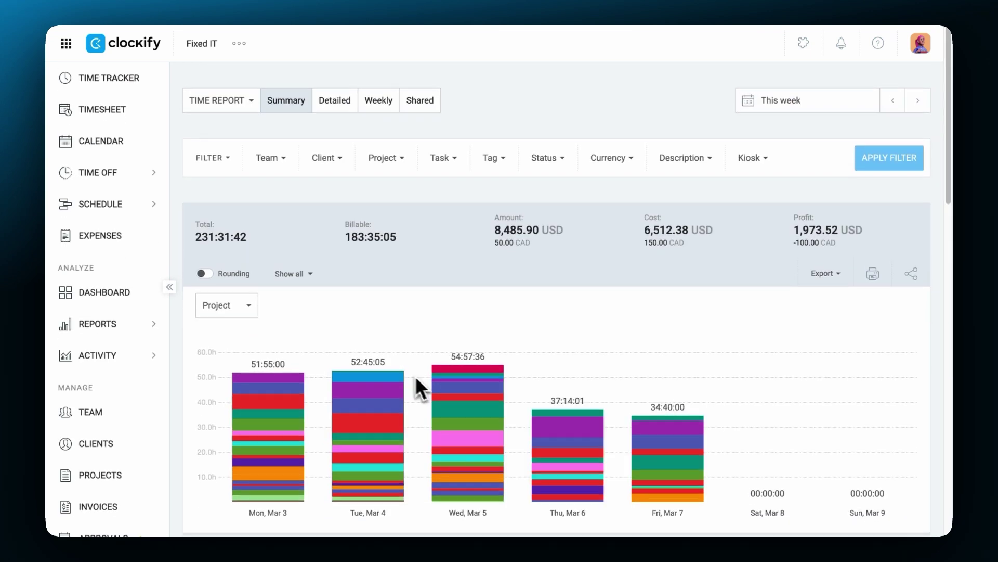
{"action": "left_click", "coordinate": [238, 311]}
{"action": "left_click", "coordinate": [243, 336]}
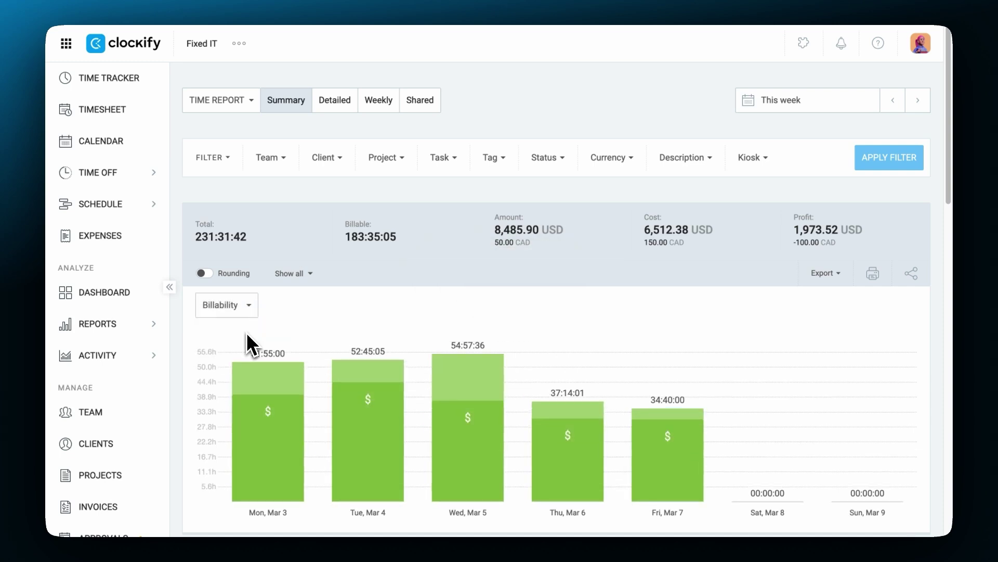
{"action": "left_click", "coordinate": [244, 315]}
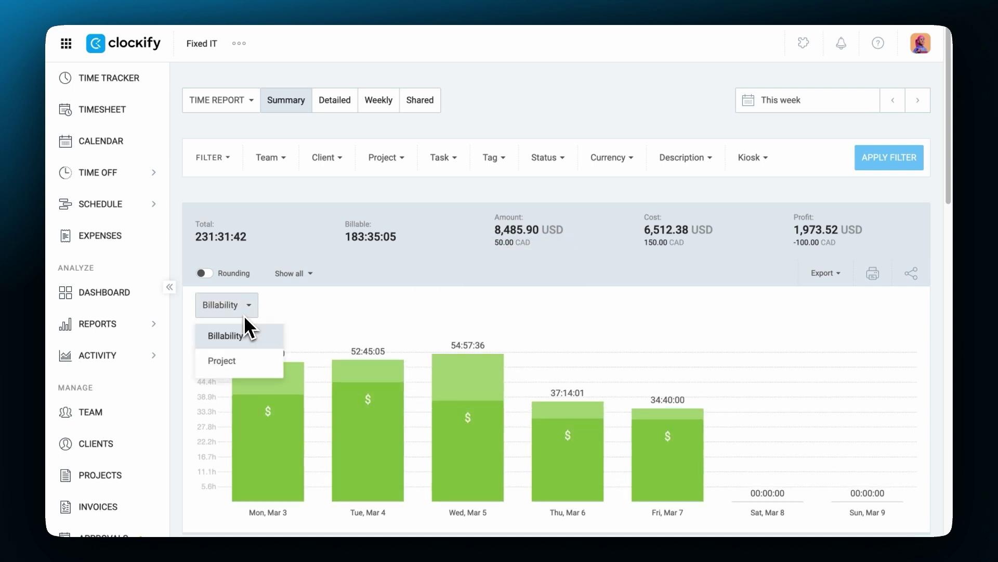
{"action": "left_click", "coordinate": [254, 350]}
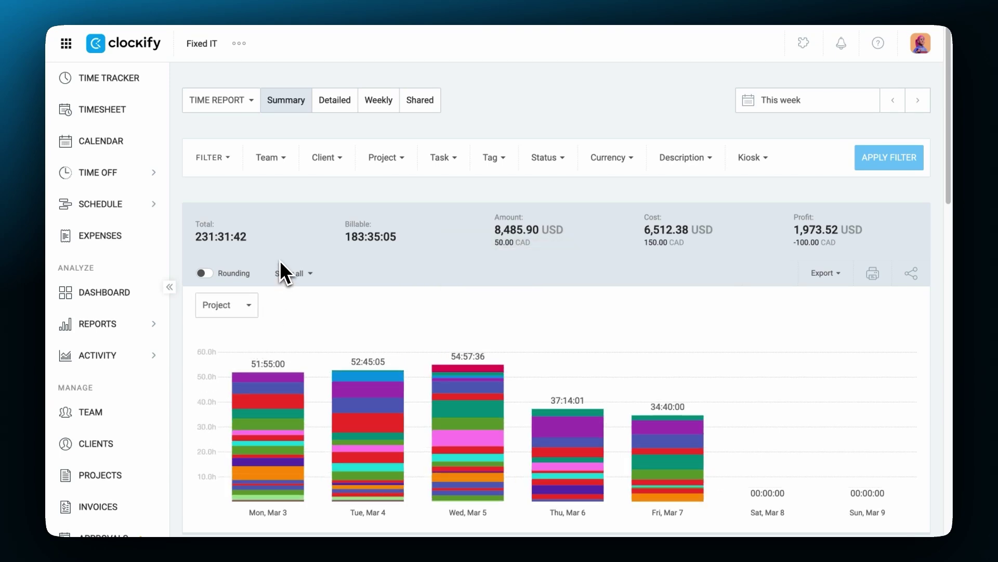
{"action": "scroll", "coordinate": [279, 258], "scroll_direction": "down", "scroll_amount": 8}
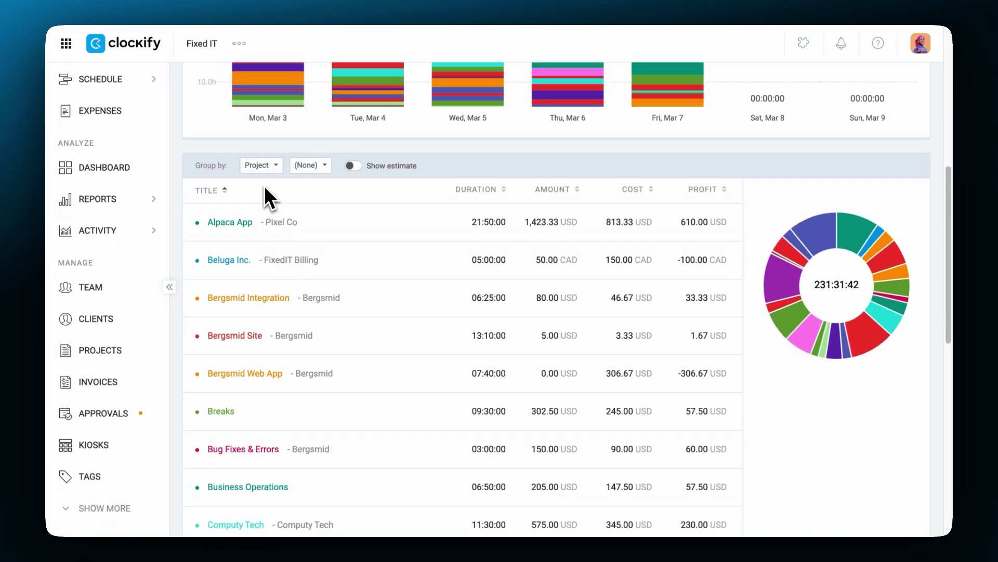
{"action": "left_click", "coordinate": [262, 166]}
{"action": "left_click", "coordinate": [263, 238]}
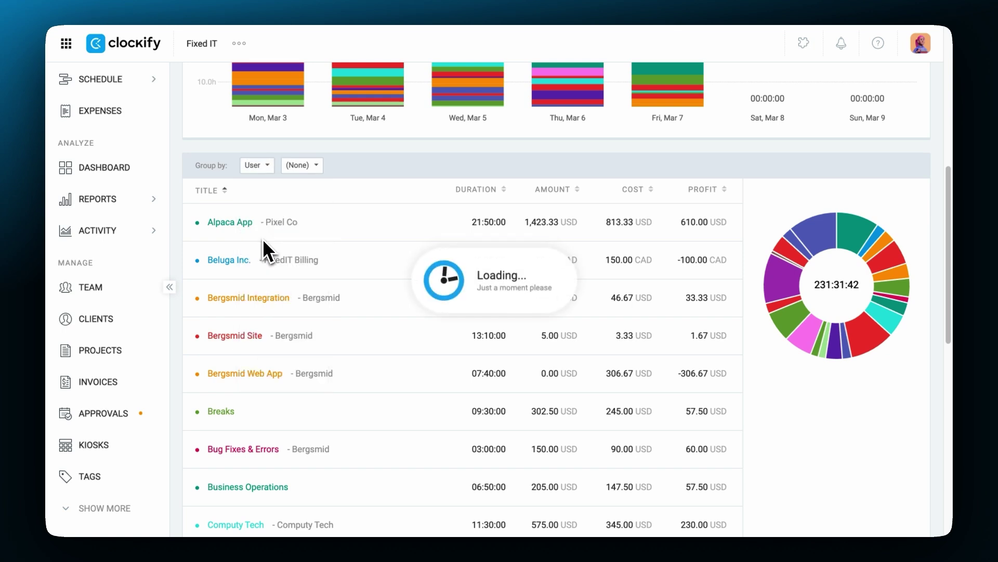
{"action": "left_click", "coordinate": [293, 199]}
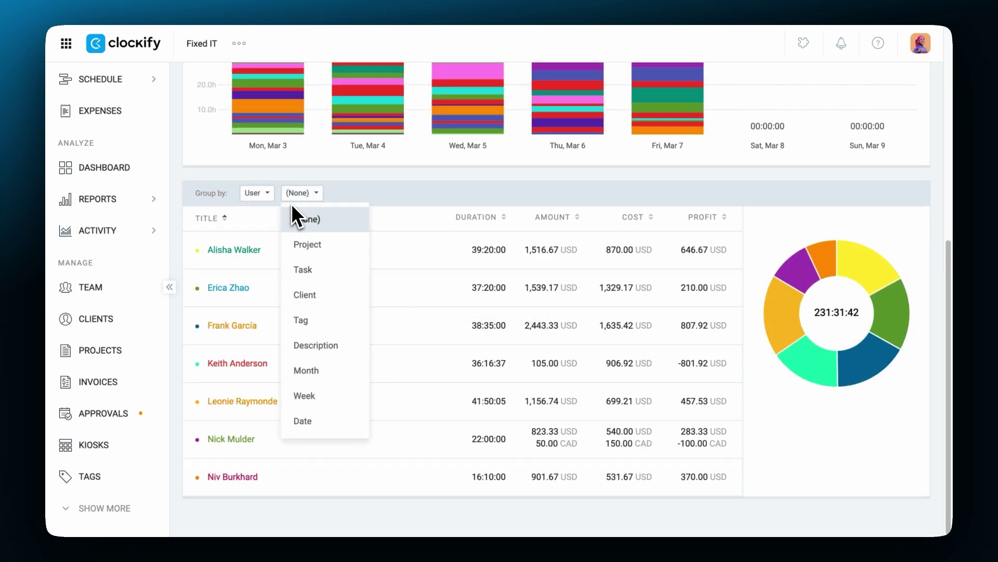
{"action": "left_click", "coordinate": [301, 236]}
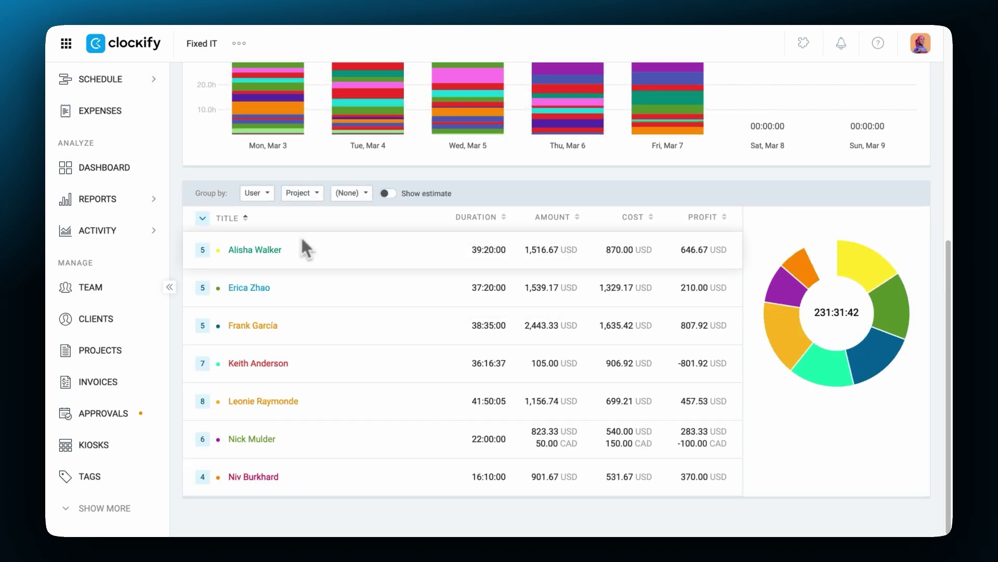
{"action": "left_click", "coordinate": [210, 254]}
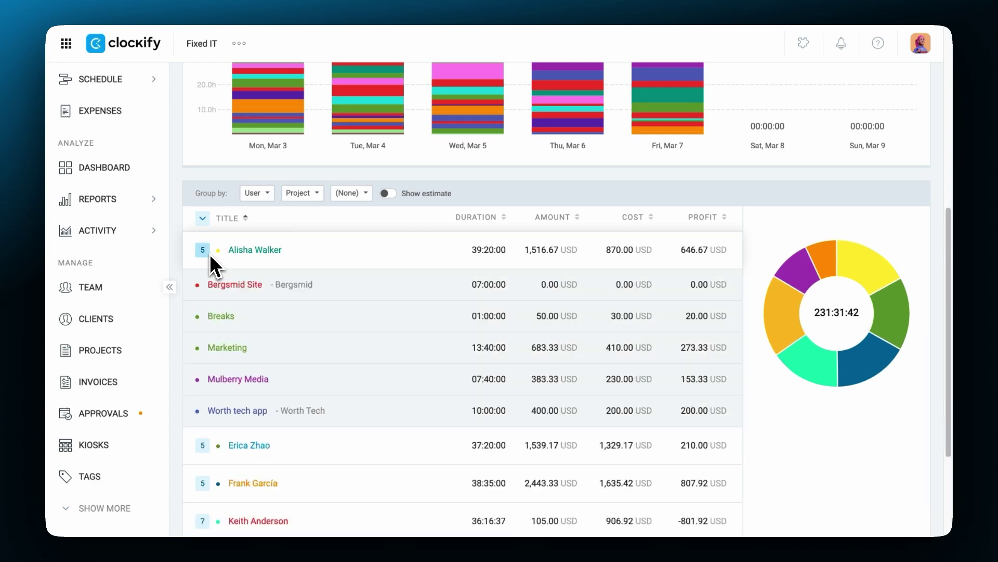
- Show estimates in the table and add Date as the third grouping level
{"action": "left_click", "coordinate": [386, 194]}
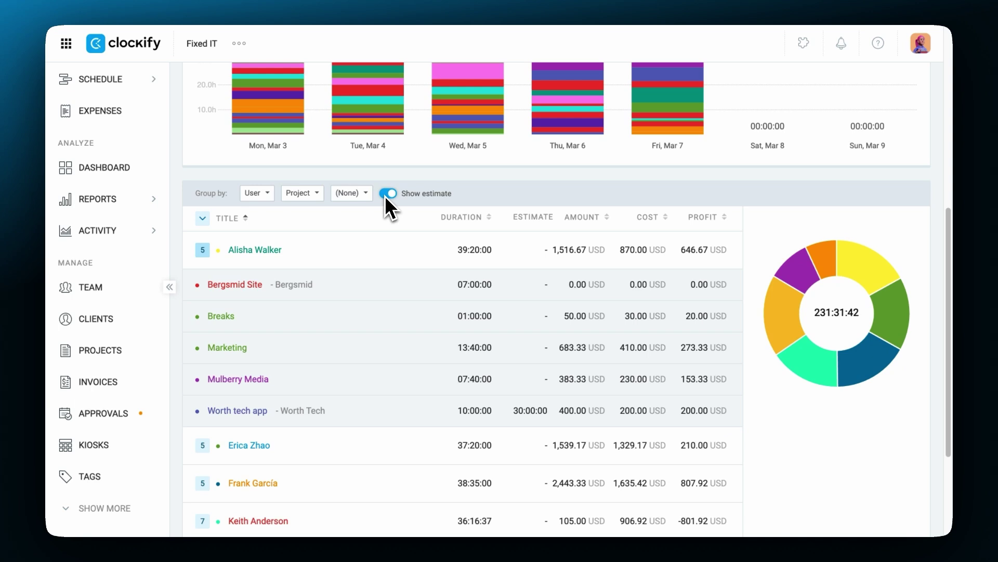
{"action": "left_click", "coordinate": [367, 192]}
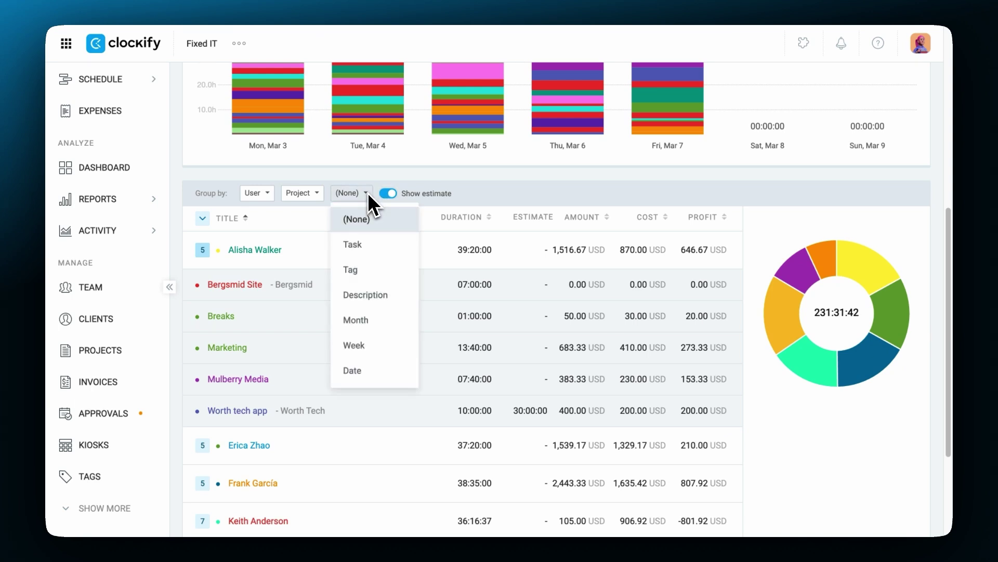
{"action": "left_click", "coordinate": [372, 371]}
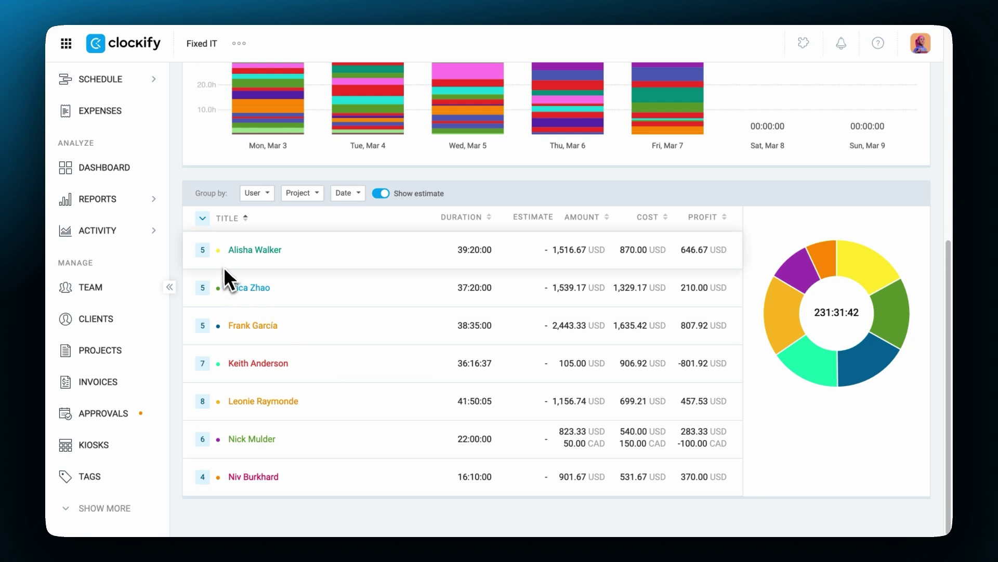
{"action": "left_click", "coordinate": [203, 251]}
{"action": "left_click", "coordinate": [202, 285]}
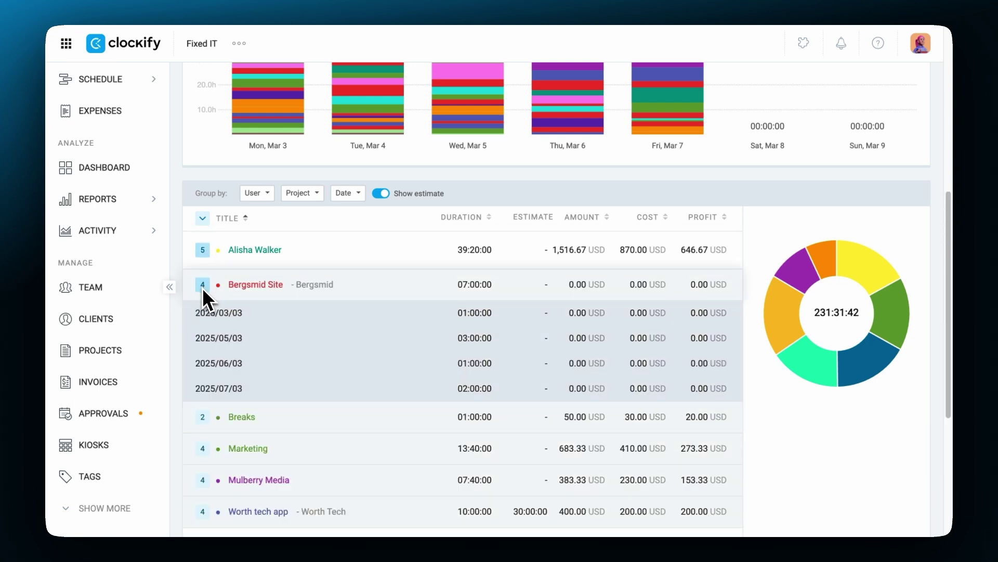
{"action": "left_click", "coordinate": [202, 290]}
{"action": "left_click", "coordinate": [203, 317]}
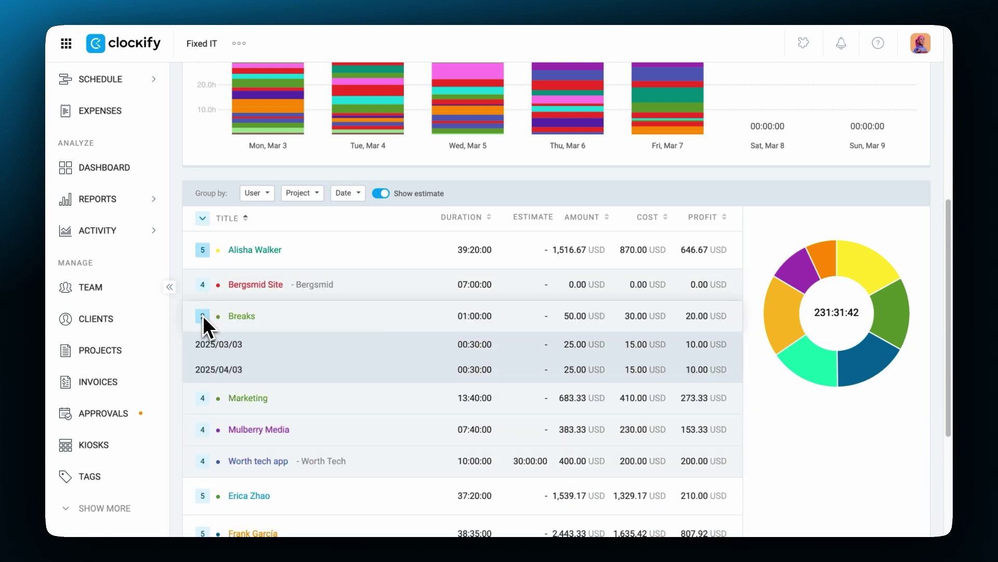
{"action": "left_click", "coordinate": [203, 316]}
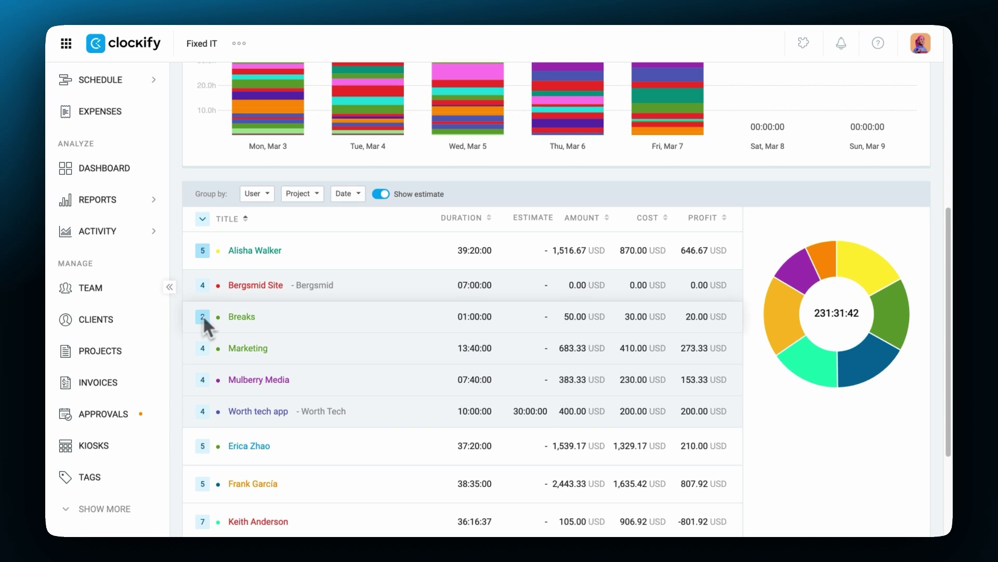
- Set the summary report's date range to Feb 3 – Mar 3, 2025
{"action": "scroll", "coordinate": [204, 315], "scroll_direction": "up", "scroll_amount": 7}
{"action": "left_click", "coordinate": [741, 100]}
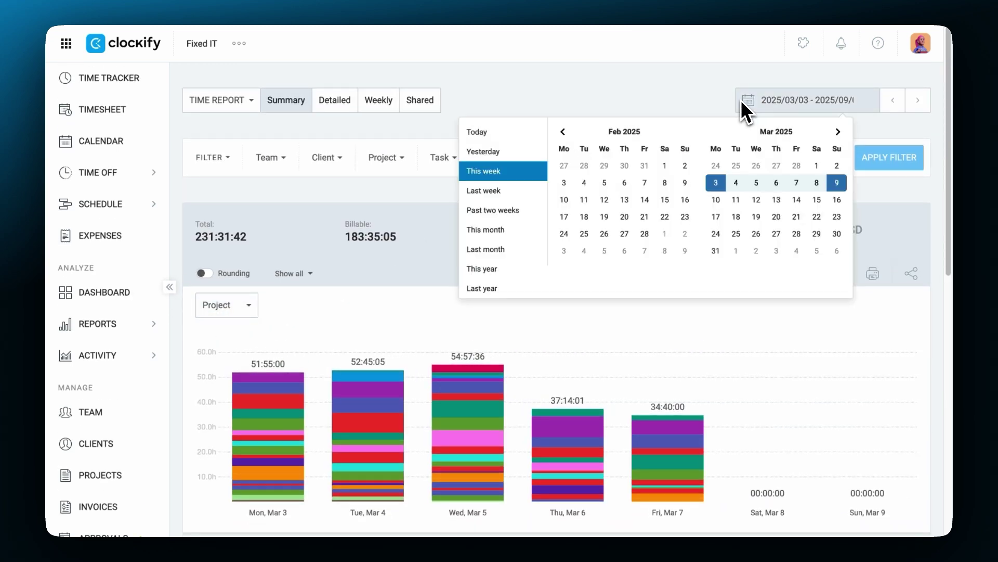
{"action": "left_click", "coordinate": [565, 183]}
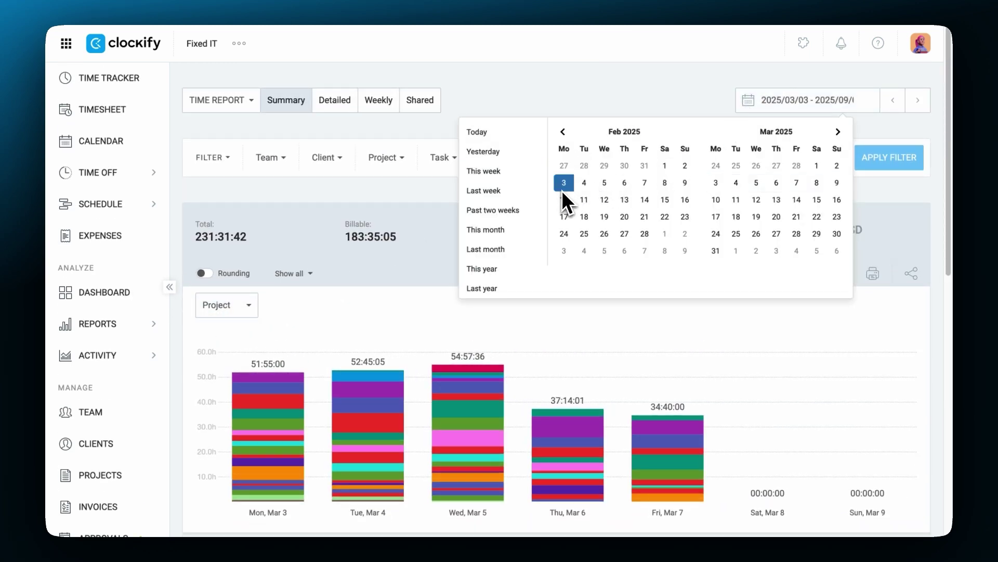
{"action": "left_click", "coordinate": [712, 185]}
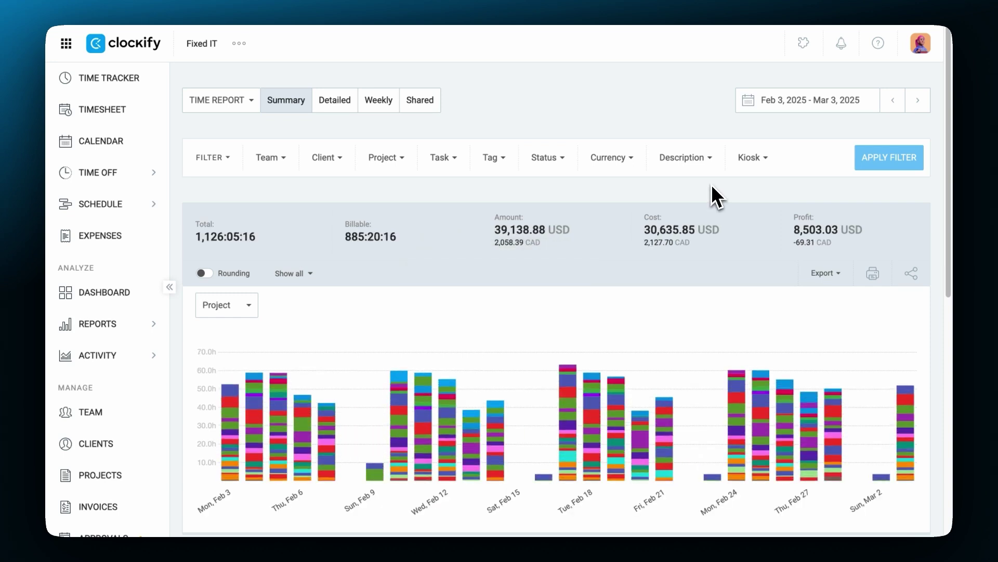
- Filter the report to the Bergsmid client and apply the filter
{"action": "left_click", "coordinate": [272, 165]}
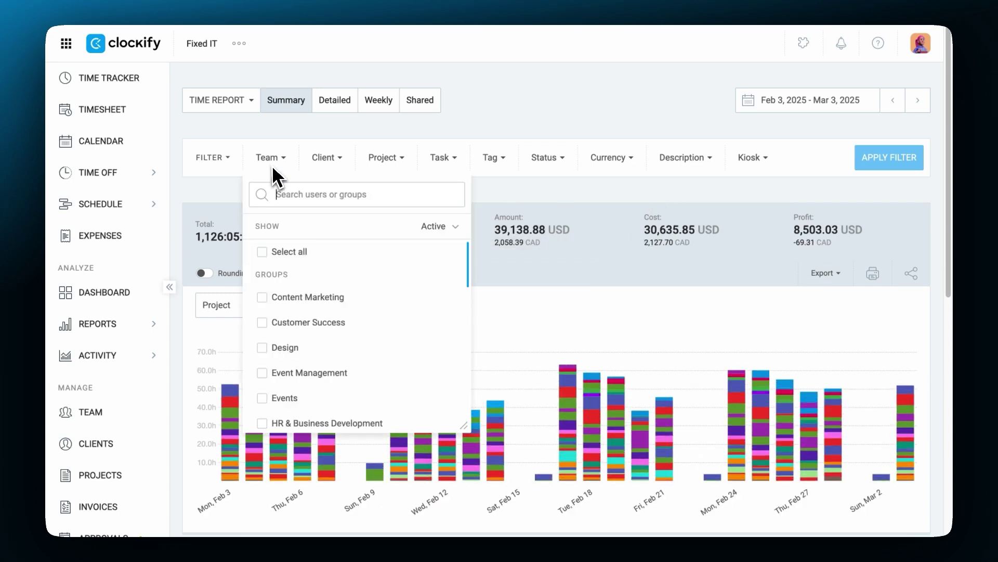
{"action": "left_click", "coordinate": [271, 164]}
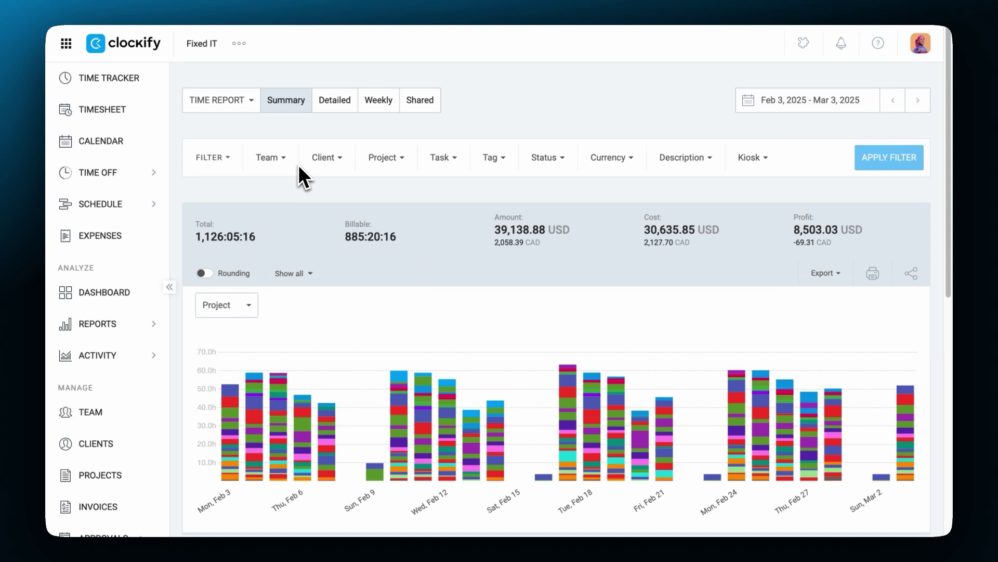
{"action": "left_click", "coordinate": [325, 163]}
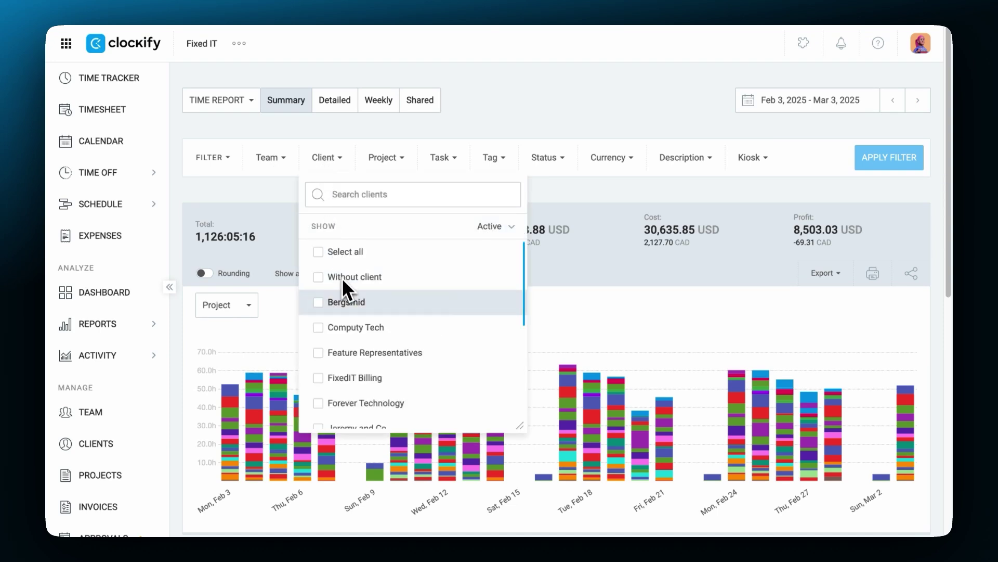
{"action": "left_click", "coordinate": [346, 301]}
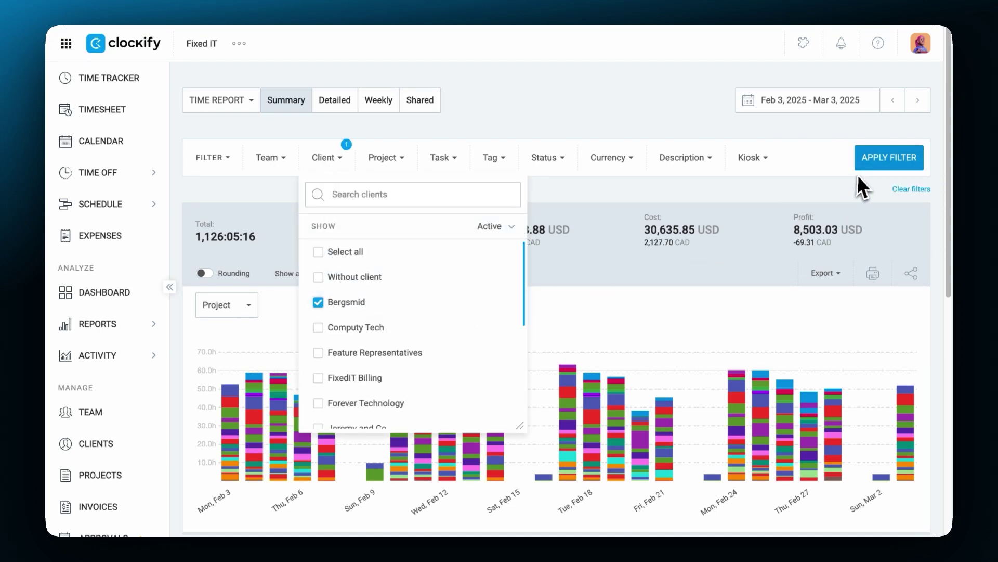
{"action": "left_click", "coordinate": [873, 167]}
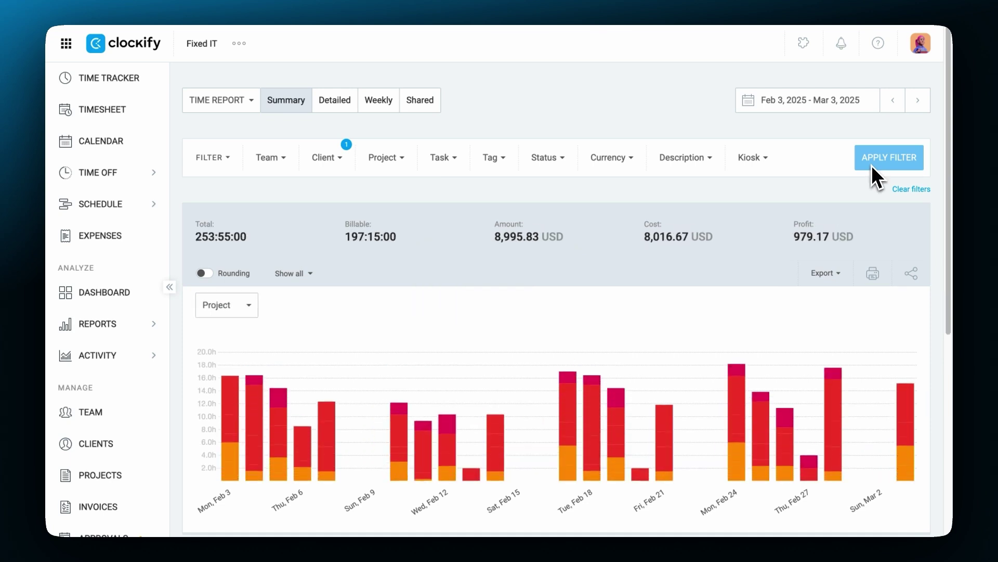
{"action": "left_click", "coordinate": [251, 277]}
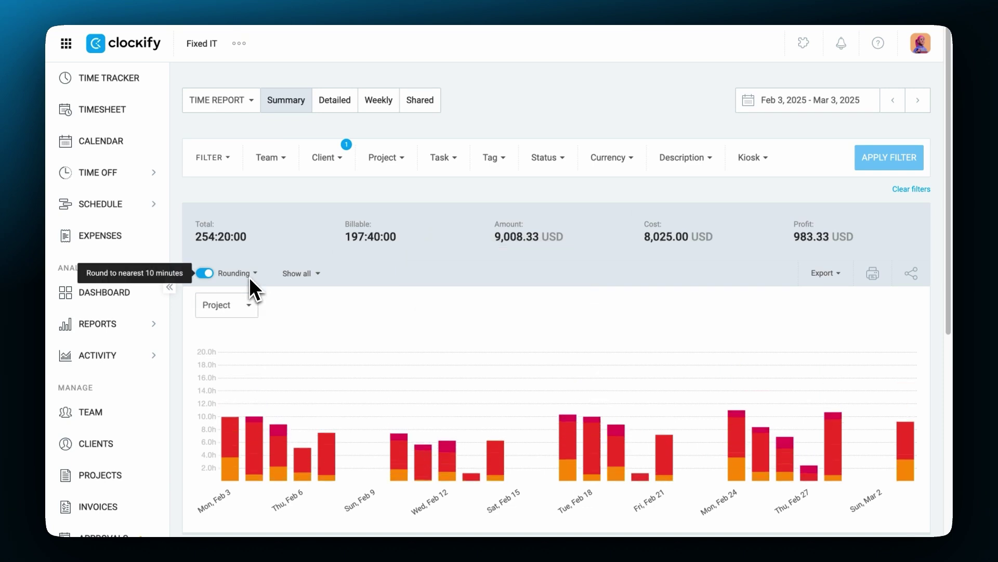
{"action": "left_click", "coordinate": [254, 274]}
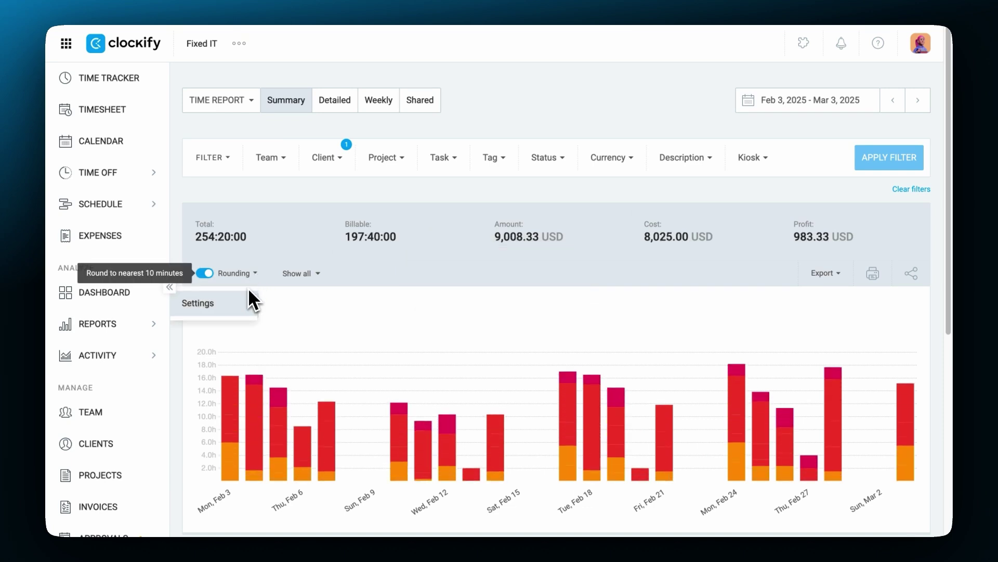
{"action": "left_click", "coordinate": [249, 292]}
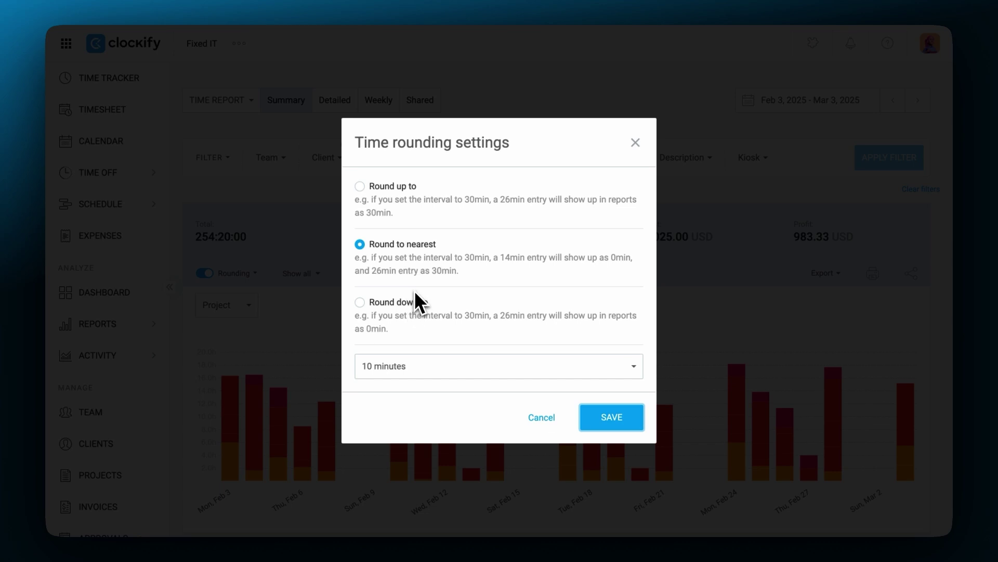
{"action": "left_click", "coordinate": [583, 423]}
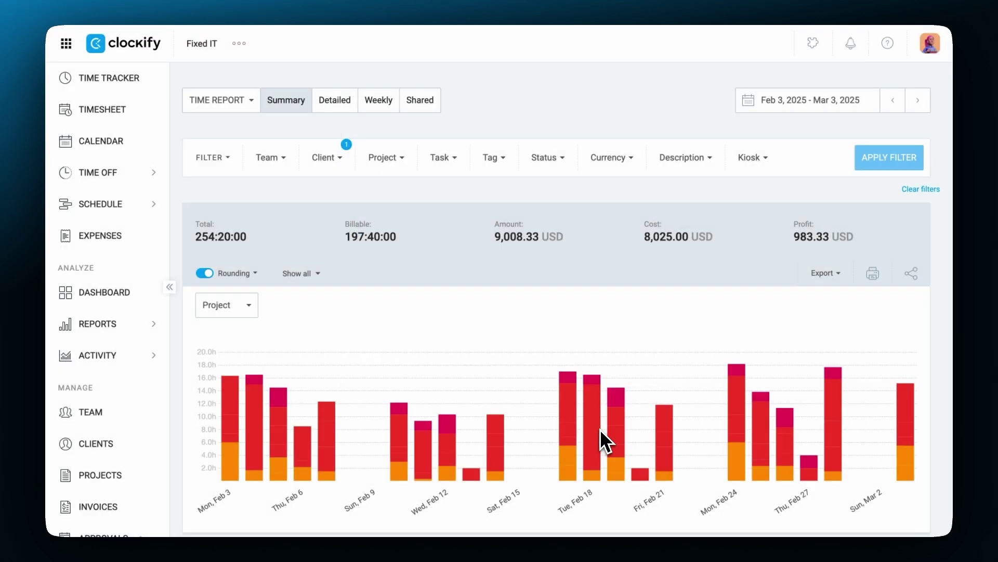
{"action": "left_click", "coordinate": [205, 274]}
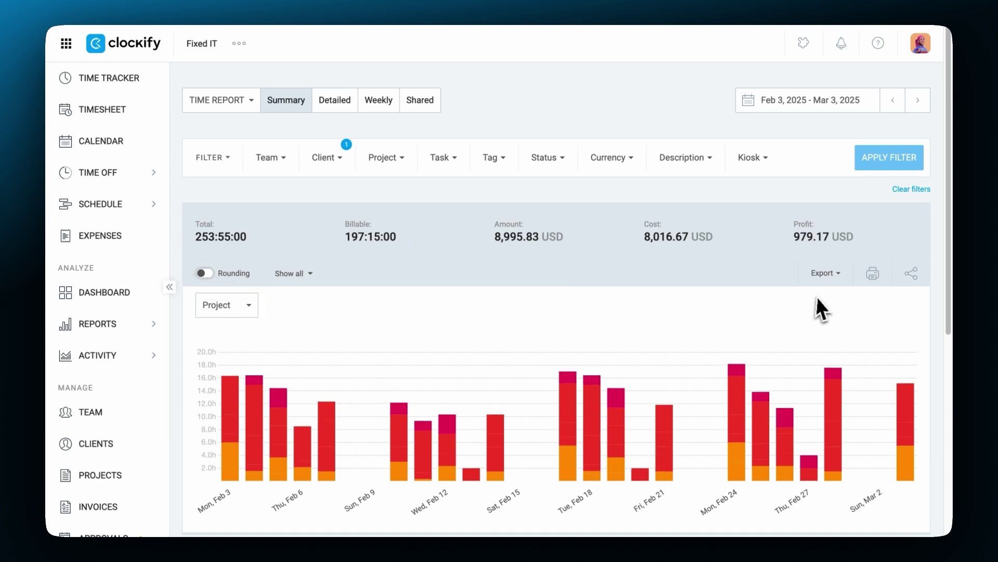
- Save export settings as FixedIT Report 3 with Group 3 pie chart, without Group 1
{"action": "left_click", "coordinate": [836, 275]}
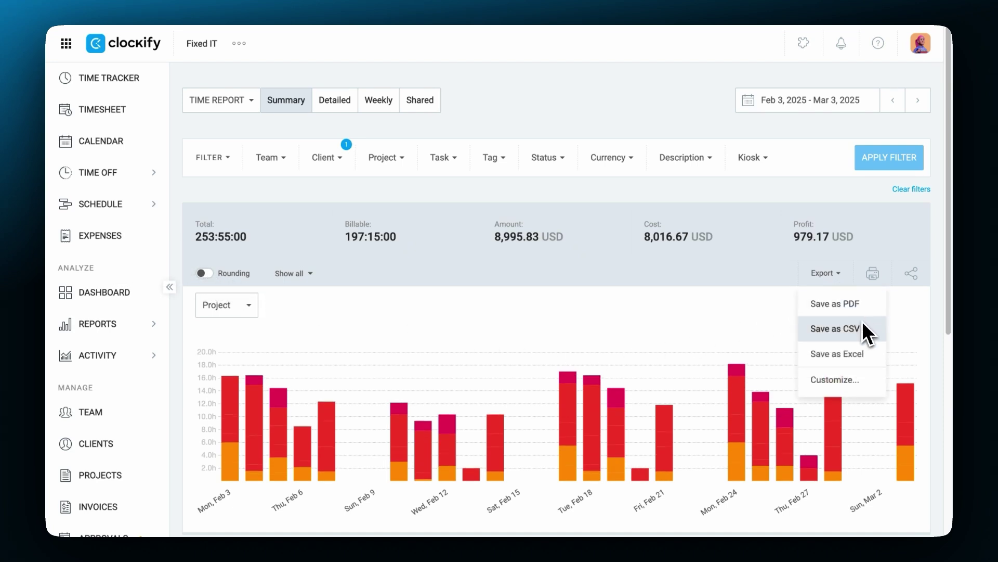
{"action": "left_click", "coordinate": [865, 375]}
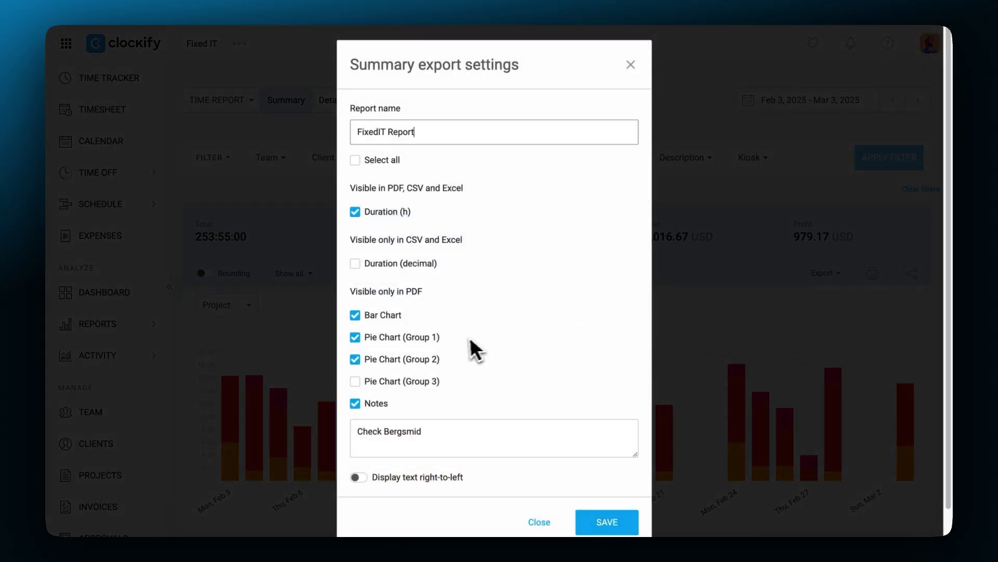
{"action": "left_click", "coordinate": [419, 339]}
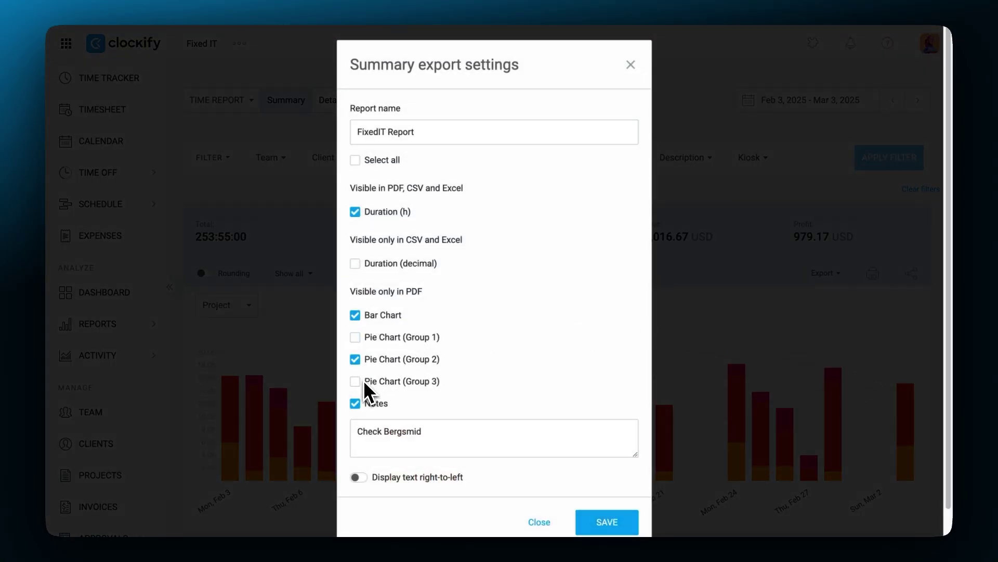
{"action": "left_click", "coordinate": [454, 431]}
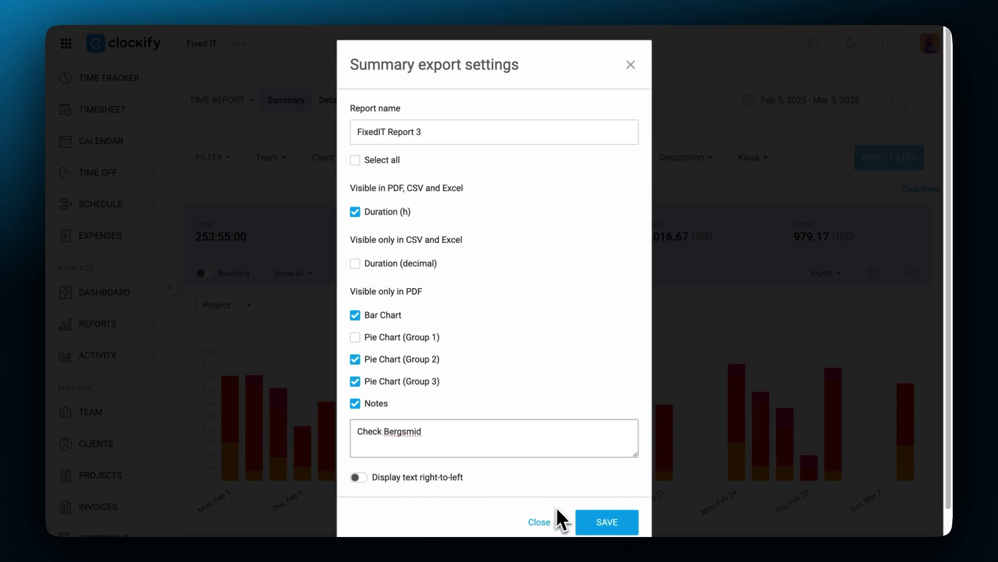
{"action": "left_click", "coordinate": [600, 523]}
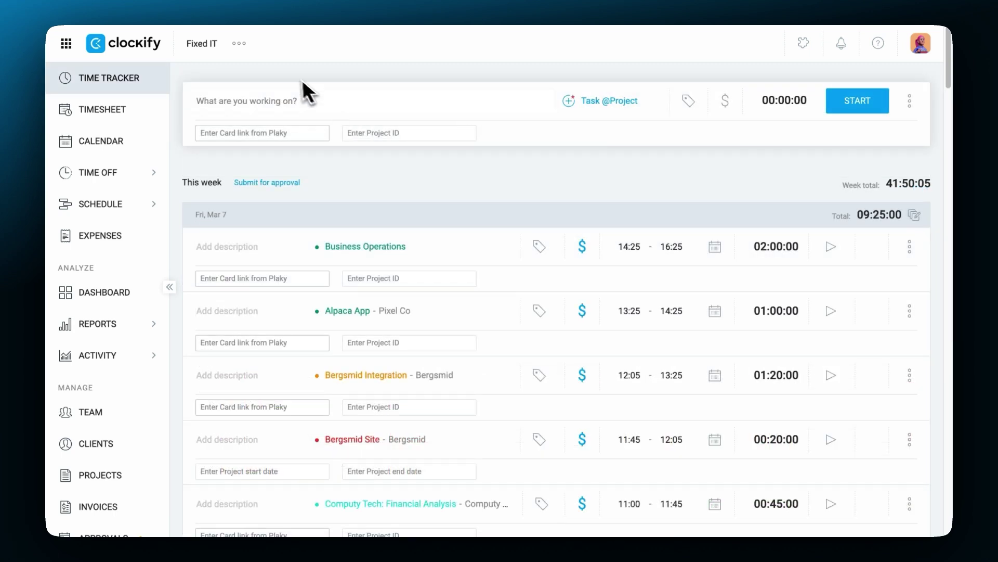
{"action": "left_click", "coordinate": [239, 44]}
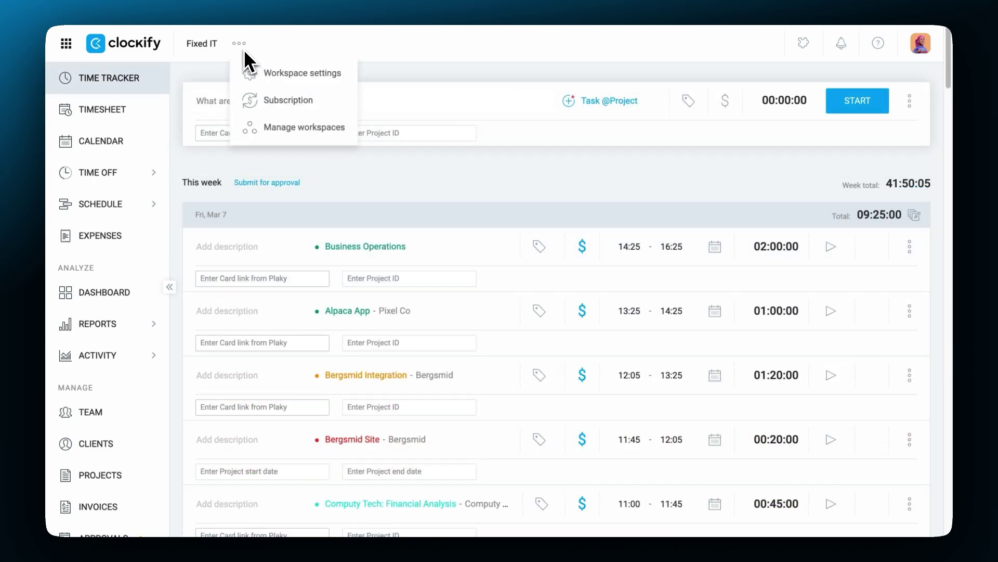
{"action": "left_click", "coordinate": [271, 73]}
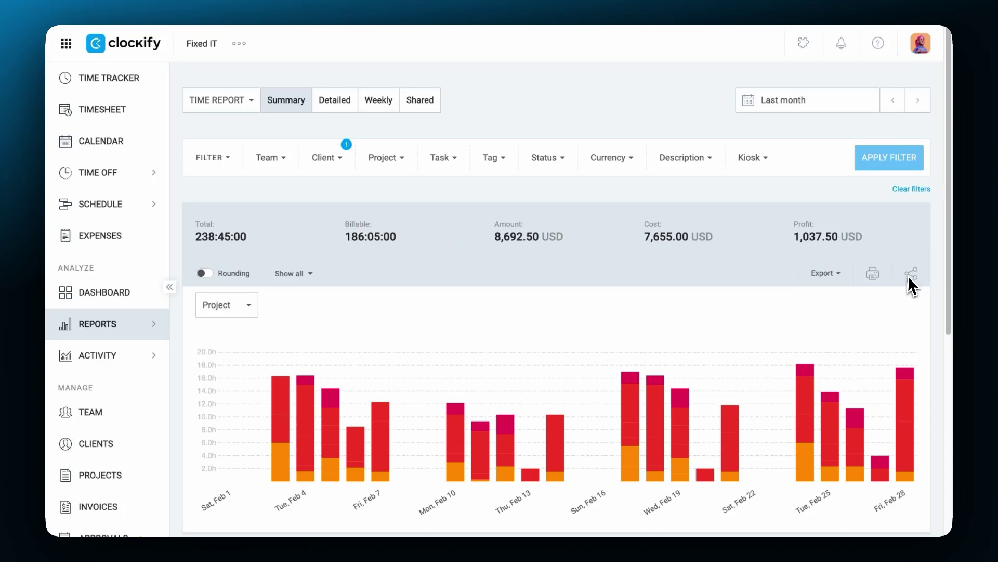
- Share the report as 'FixedIT February', set to Private with team members as viewers
{"action": "left_click", "coordinate": [911, 276]}
{"action": "type", "text": "FixedIT February"}
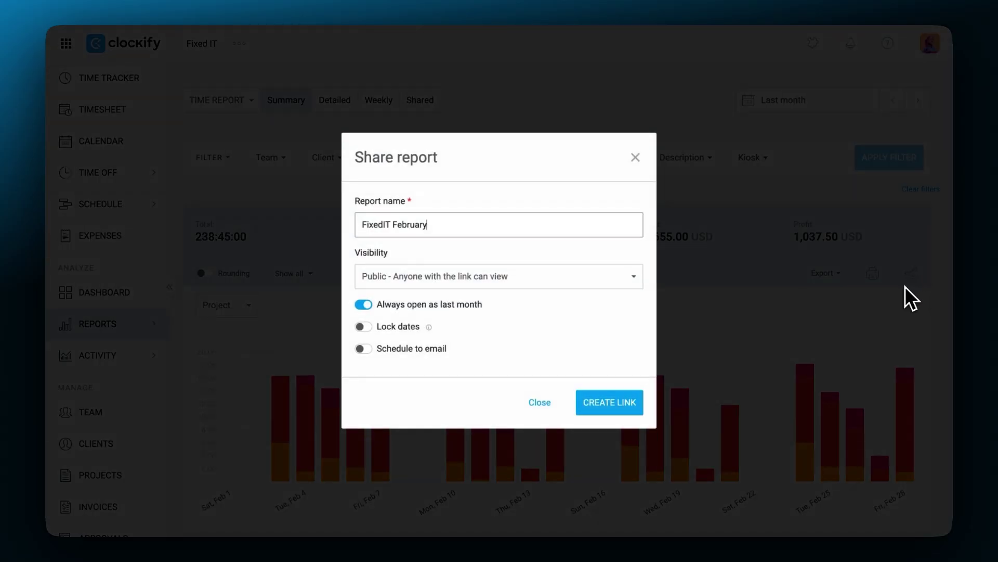
{"action": "left_click", "coordinate": [607, 285]}
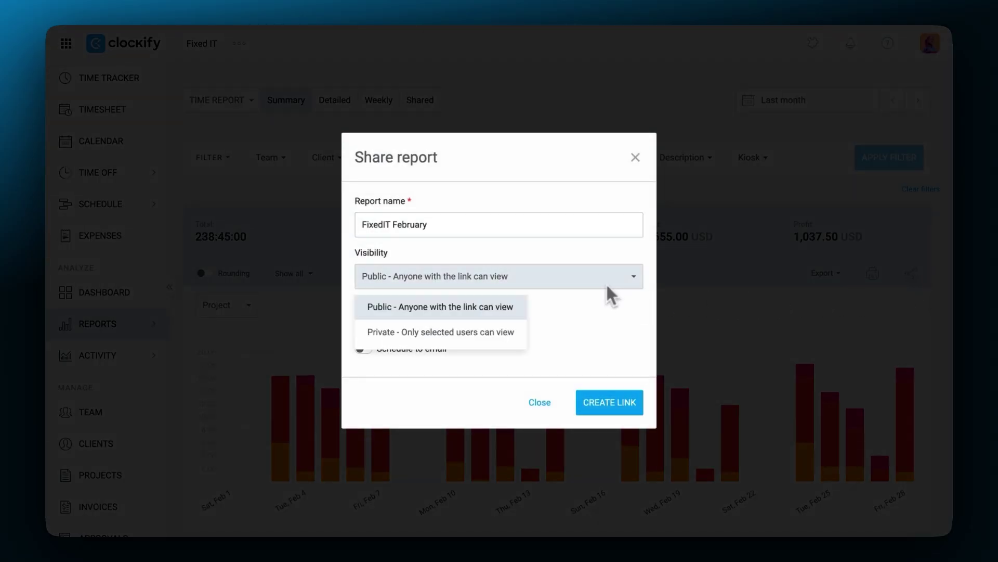
{"action": "left_click", "coordinate": [512, 331]}
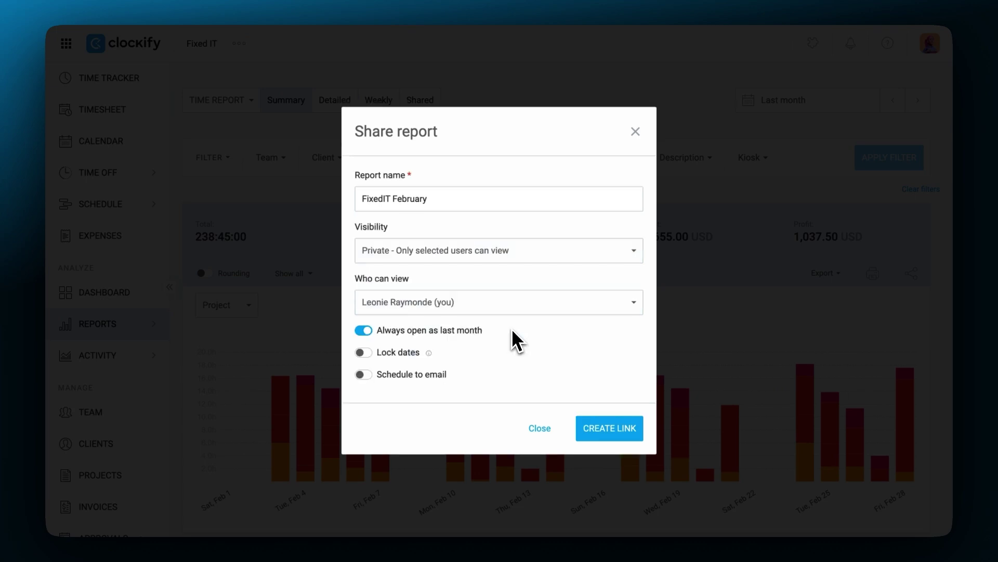
{"action": "left_click", "coordinate": [518, 310]}
{"action": "scroll", "coordinate": [487, 409], "scroll_direction": "down", "scroll_amount": 8}
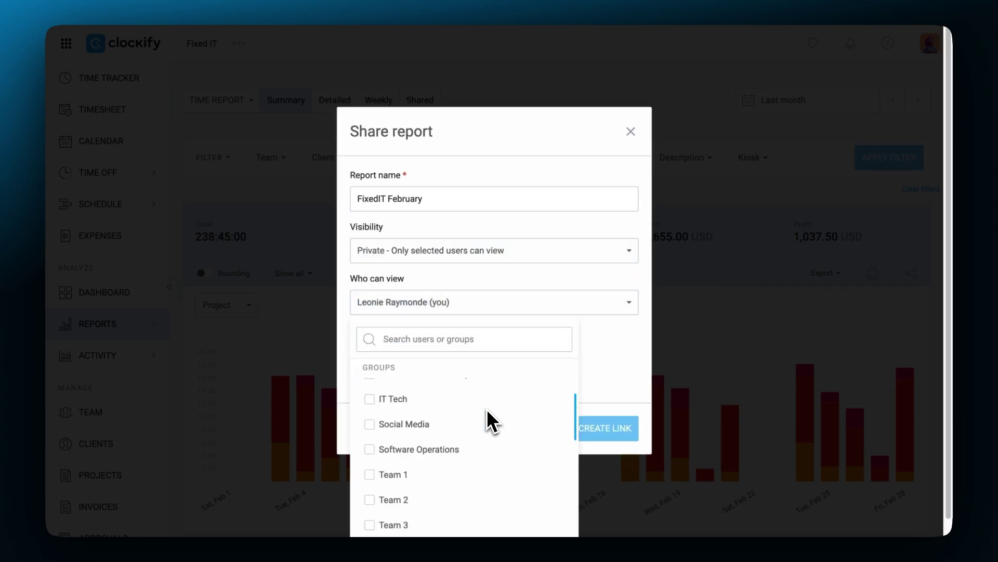
{"action": "left_click", "coordinate": [467, 438]}
{"action": "left_click", "coordinate": [451, 491]}
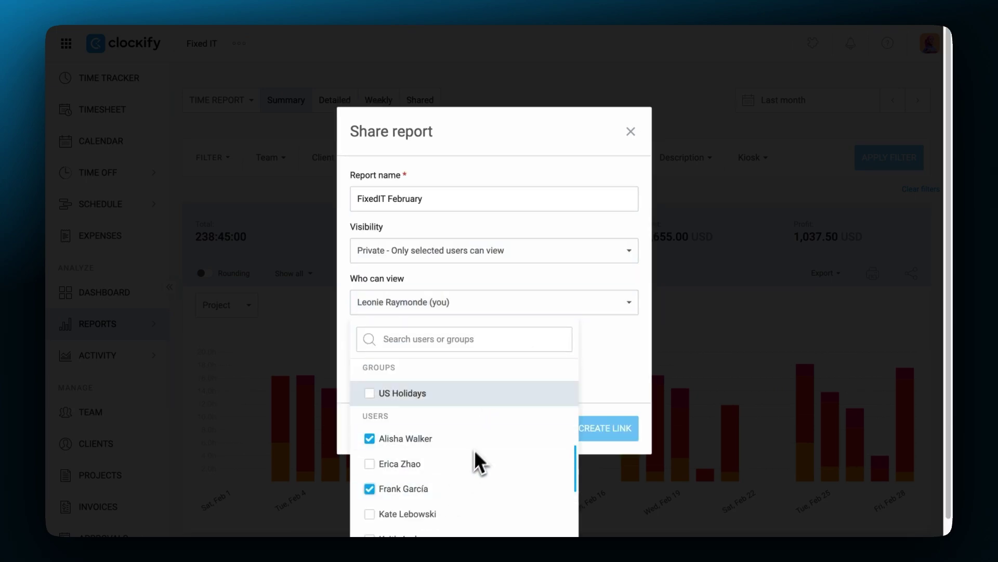
{"action": "left_click", "coordinate": [504, 308]}
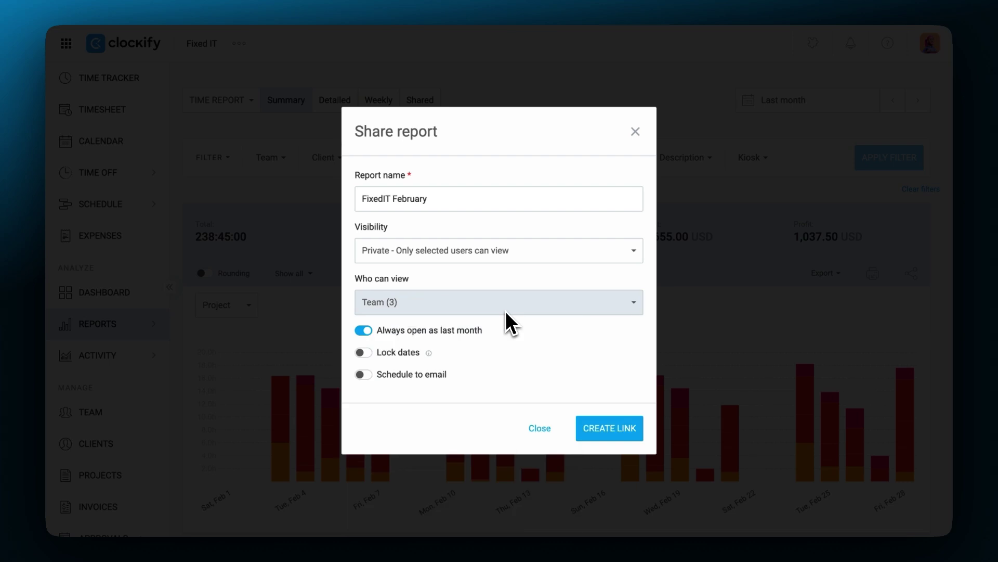
- Schedule monthly emails of the report to team members and create the link
{"action": "left_click", "coordinate": [432, 376]}
{"action": "left_click", "coordinate": [480, 370]}
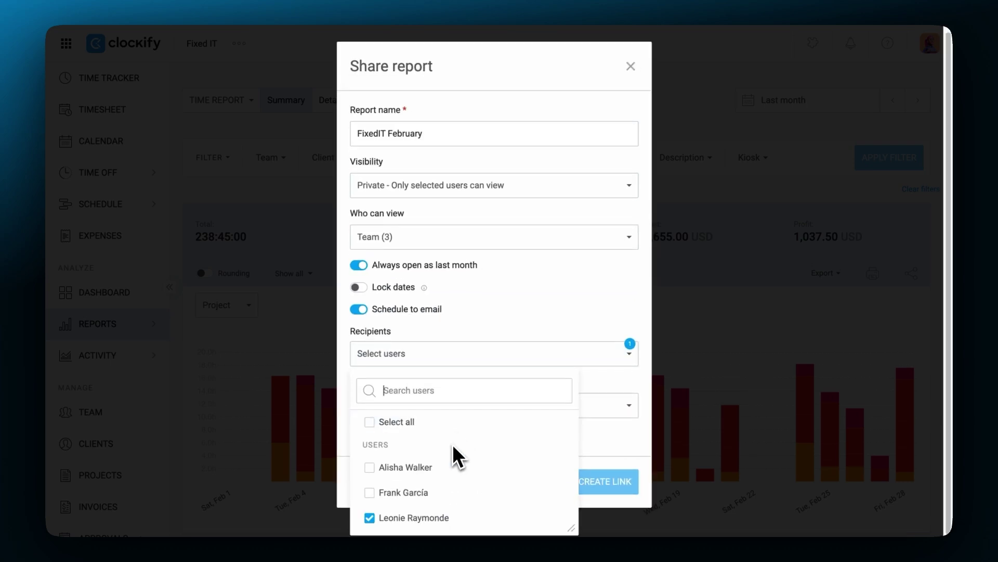
{"action": "left_click", "coordinate": [451, 464]}
{"action": "left_click", "coordinate": [450, 487]}
{"action": "left_click", "coordinate": [523, 359]}
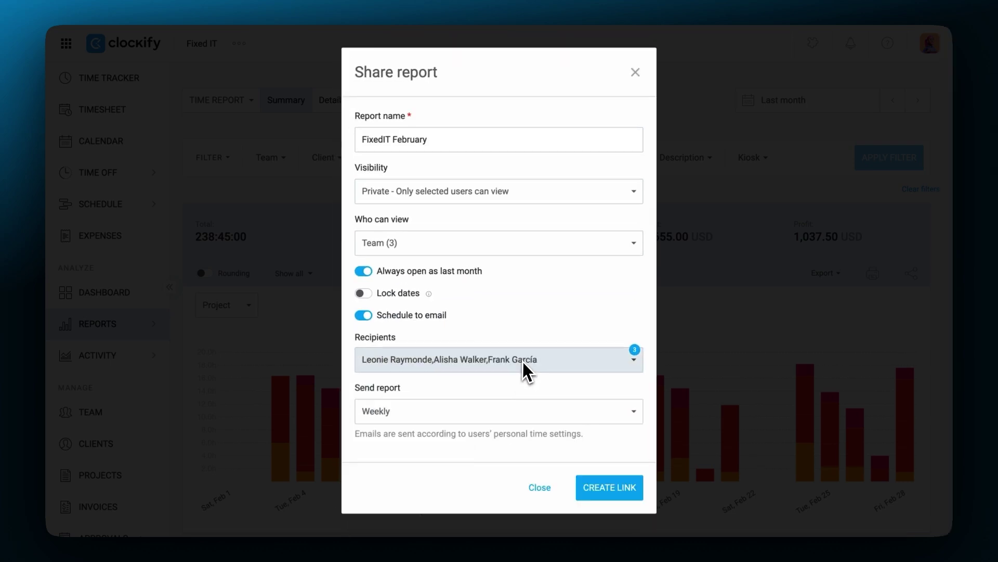
{"action": "left_click", "coordinate": [516, 411]}
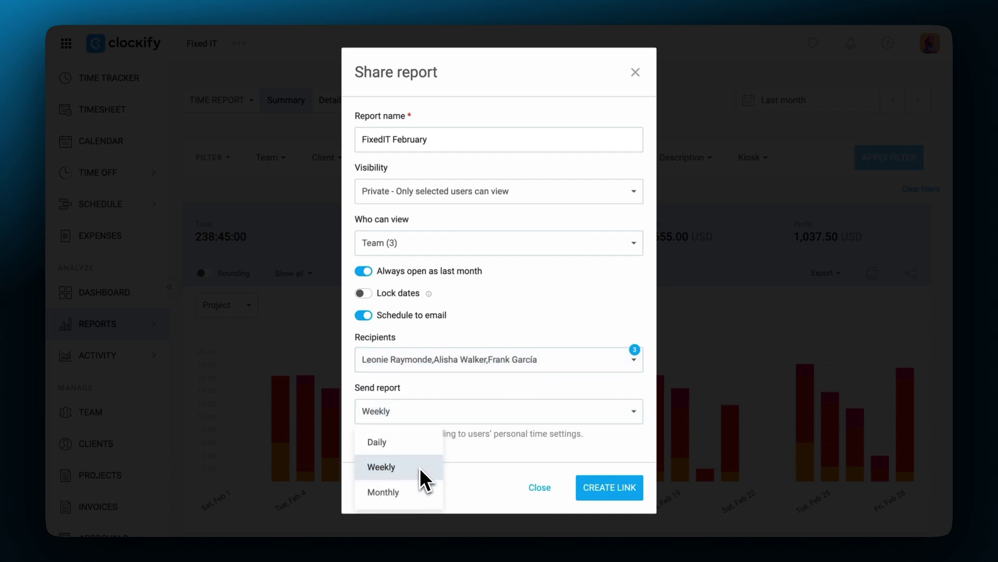
{"action": "left_click", "coordinate": [421, 491]}
{"action": "left_click", "coordinate": [603, 497]}
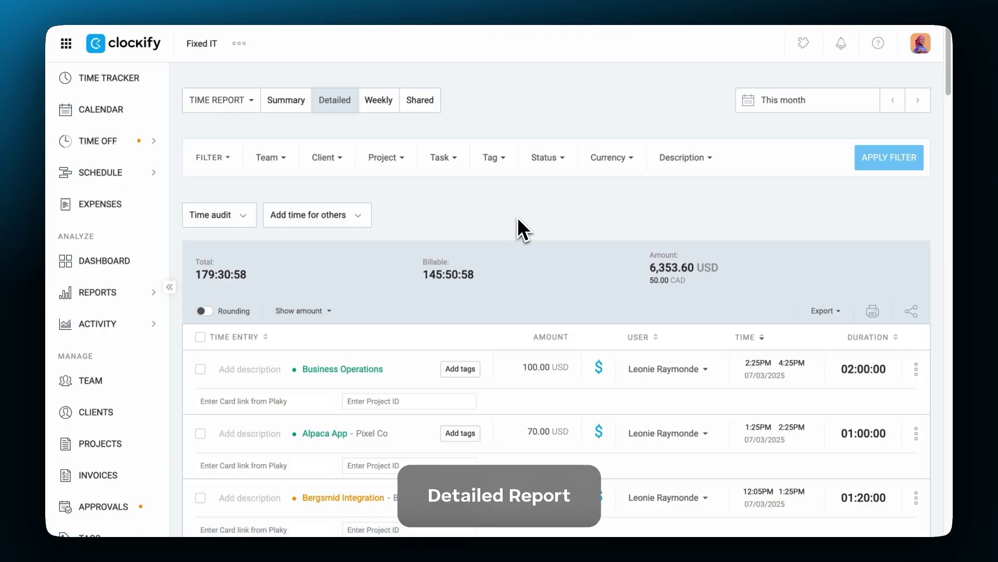
- Switch the detailed report's range to January 2025
{"action": "scroll", "coordinate": [517, 218], "scroll_direction": "down", "scroll_amount": 3}
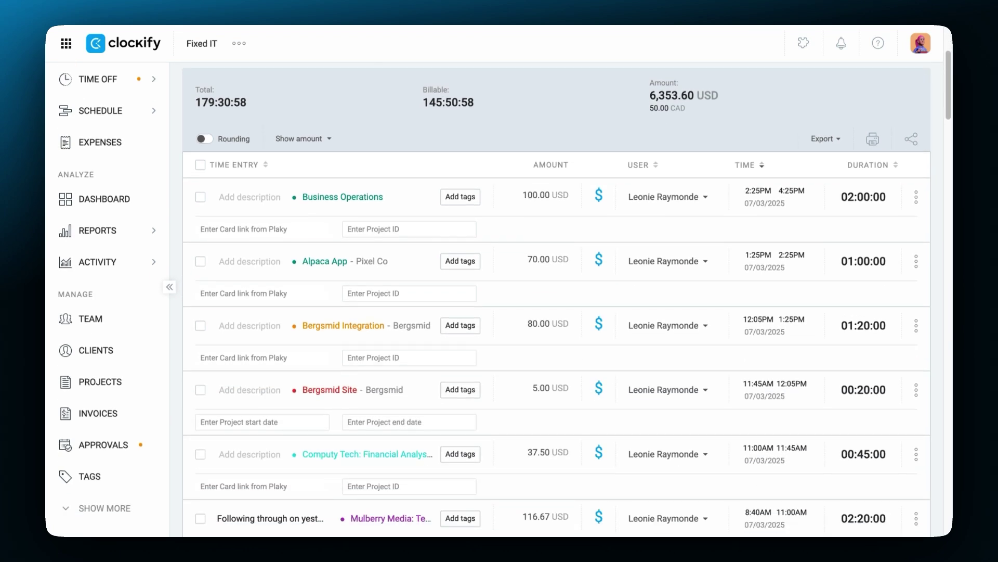
{"action": "scroll", "coordinate": [517, 217], "scroll_direction": "up", "scroll_amount": 3}
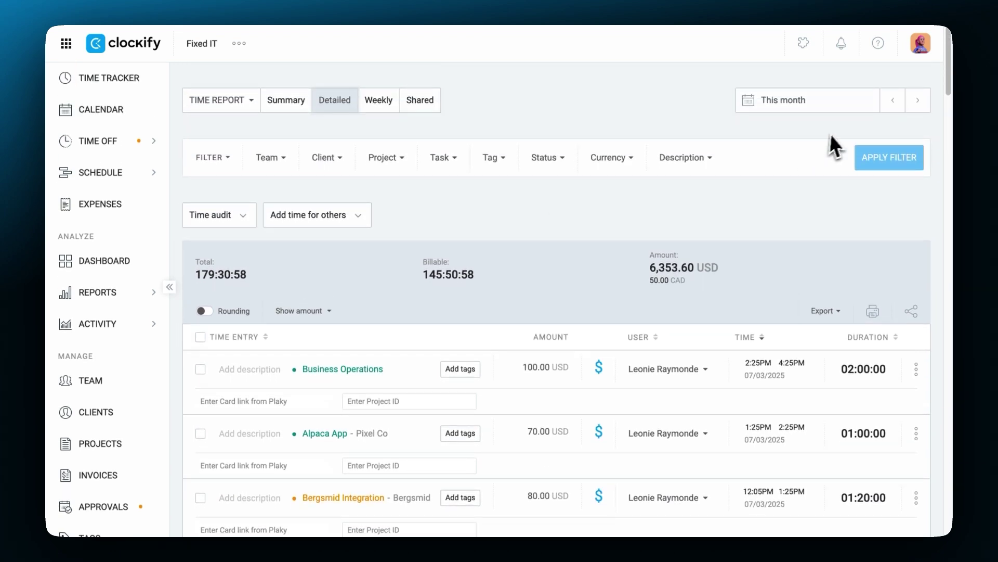
{"action": "left_click", "coordinate": [887, 104]}
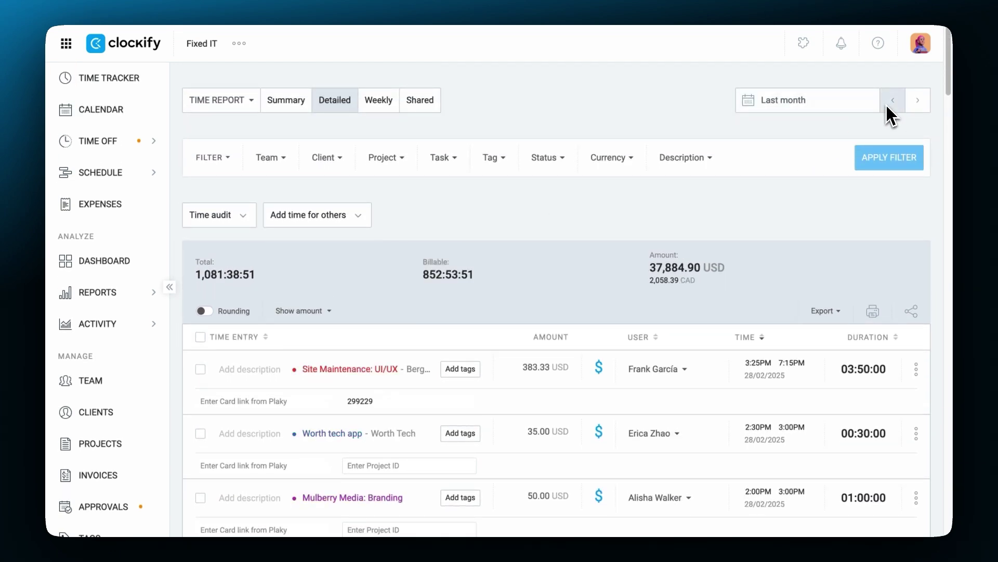
{"action": "left_click", "coordinate": [885, 104]}
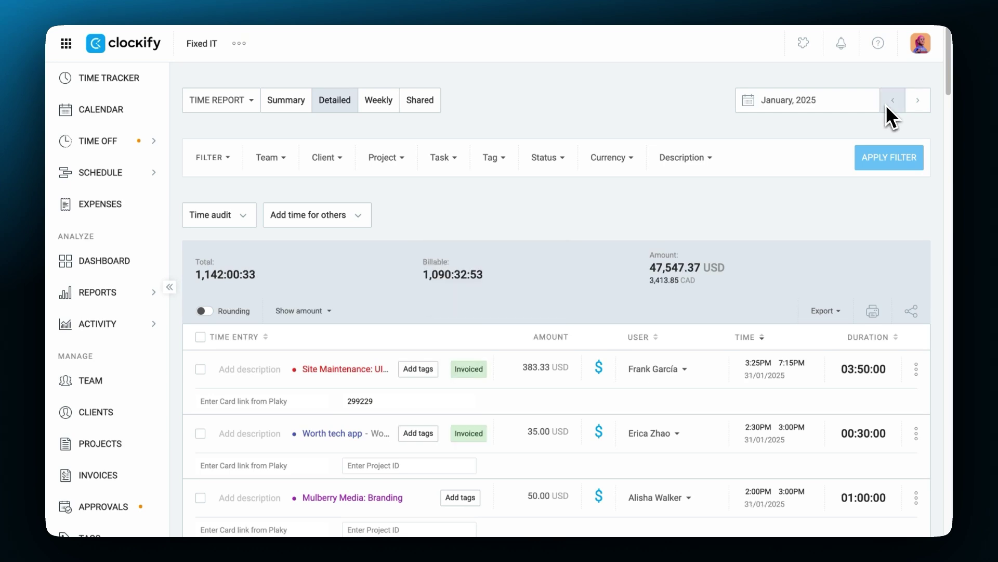
- Filter the report to two clients and turn on rounding
{"action": "left_click", "coordinate": [307, 159]}
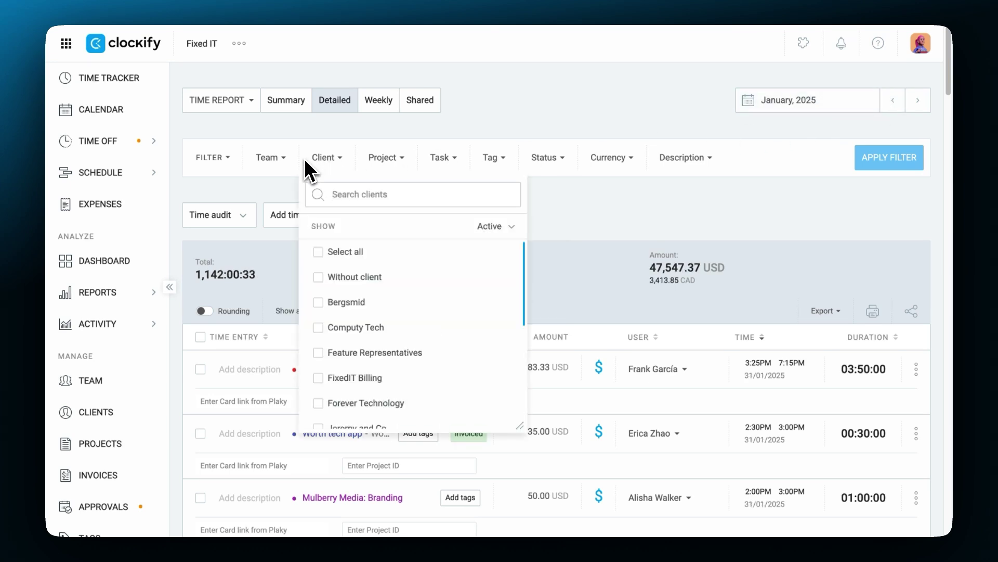
{"action": "left_click", "coordinate": [354, 277]}
{"action": "left_click", "coordinate": [345, 303]}
{"action": "left_click", "coordinate": [229, 310]}
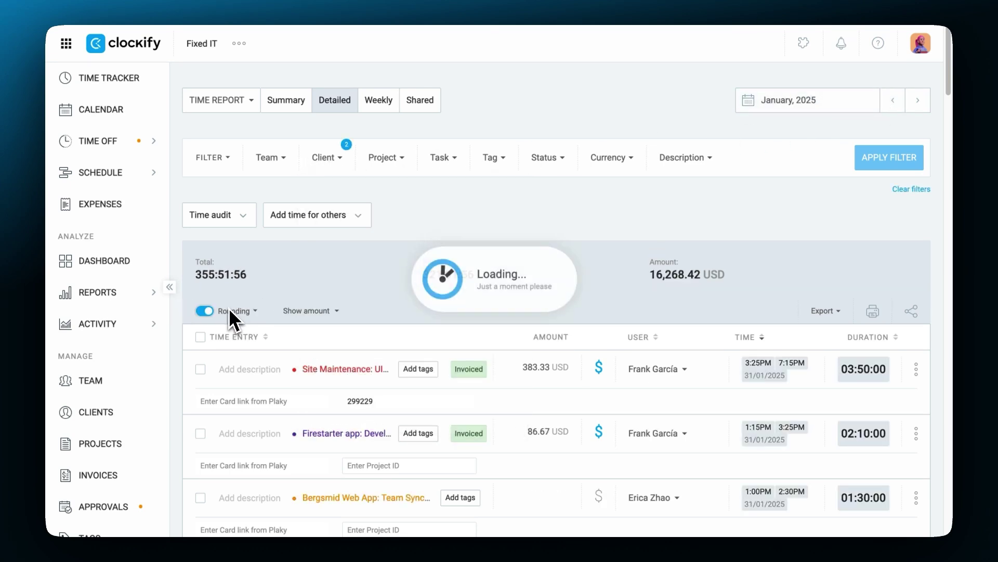
- Show cost, then profit per entry, totalling 2,390.00 USD
{"action": "left_click", "coordinate": [296, 312]}
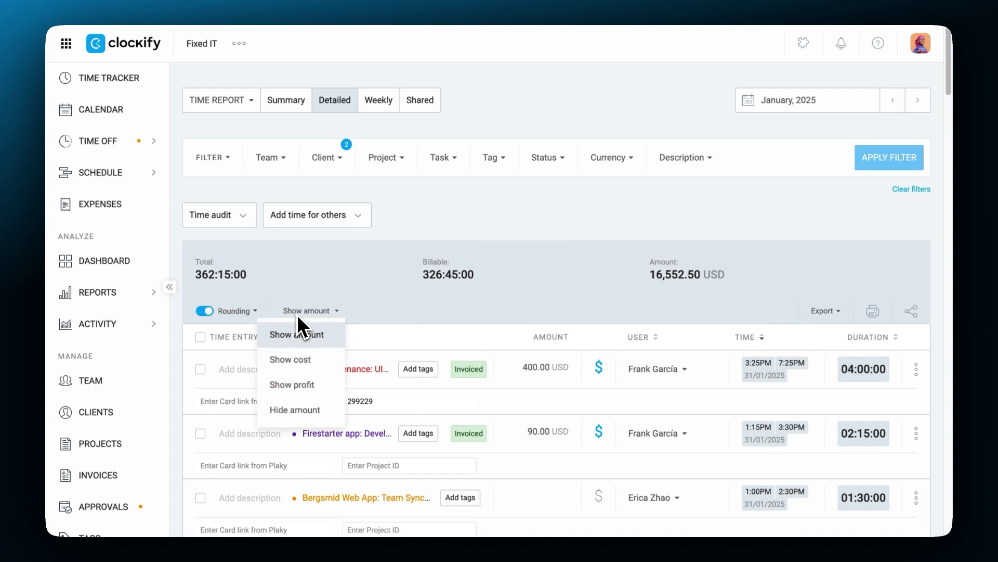
{"action": "left_click", "coordinate": [290, 359]}
{"action": "left_click", "coordinate": [309, 315]}
{"action": "left_click", "coordinate": [307, 384]}
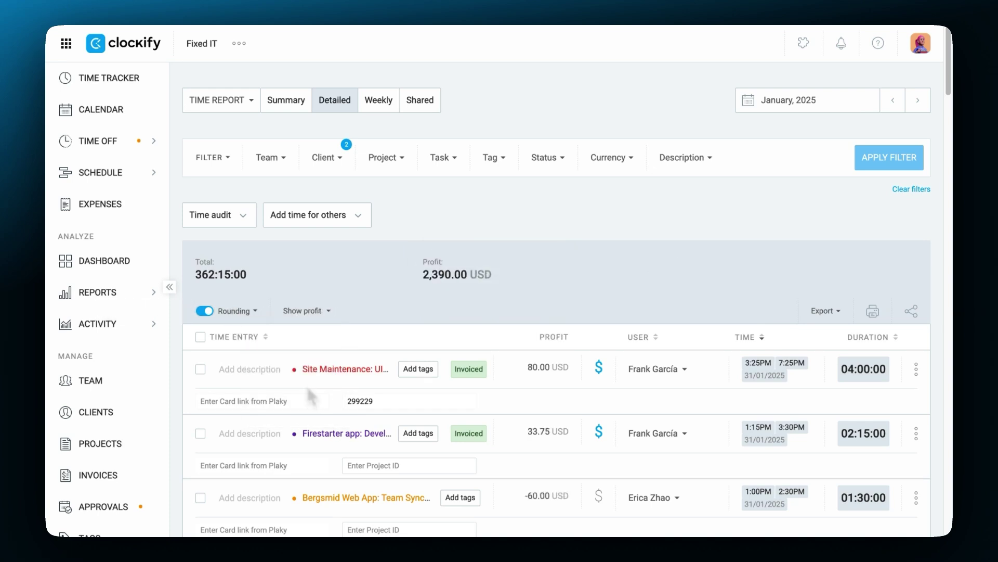
- Show amounts again and move the Firestarter entry to Development: Front End
{"action": "left_click", "coordinate": [309, 314]}
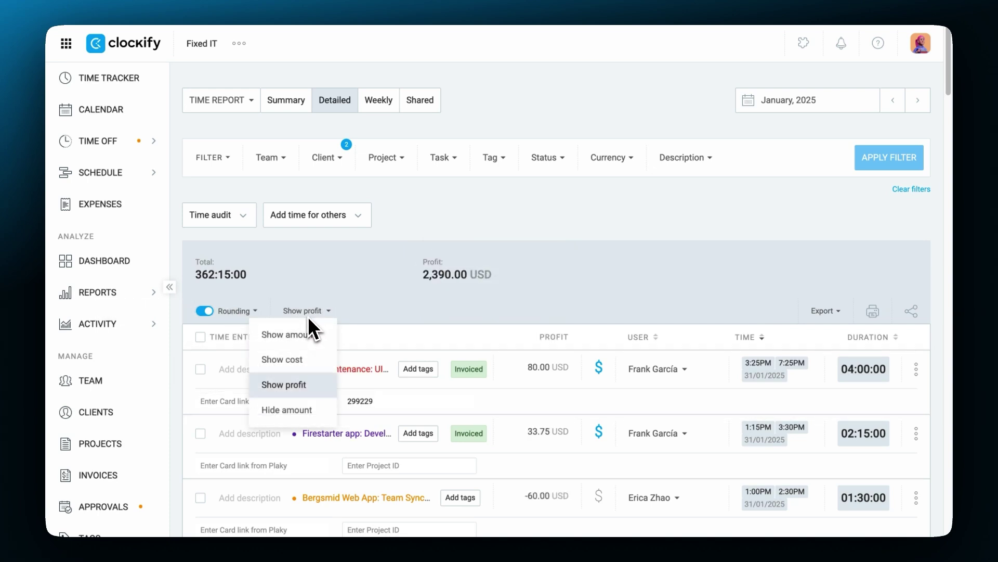
{"action": "left_click", "coordinate": [308, 335]}
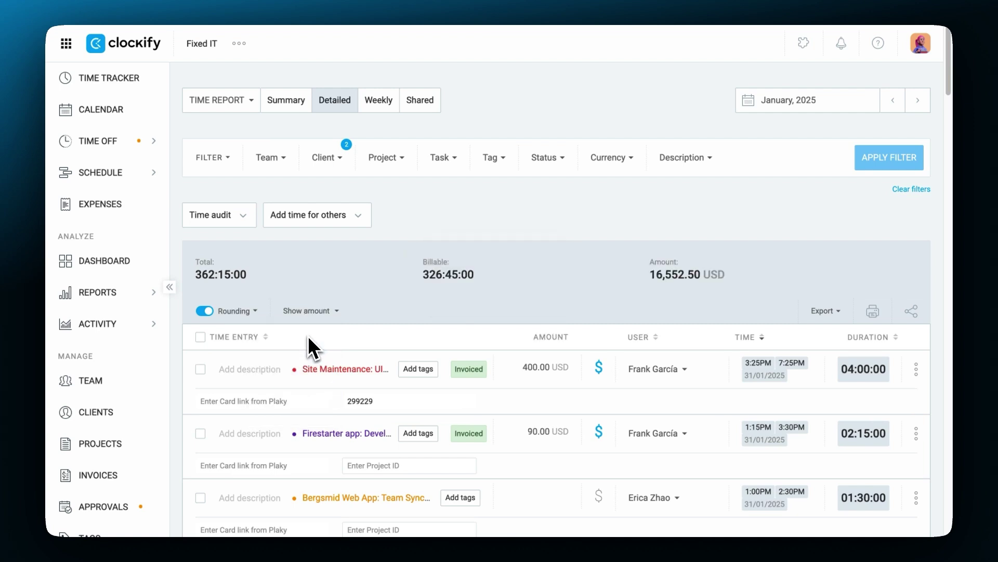
{"action": "scroll", "coordinate": [308, 335], "scroll_direction": "down", "scroll_amount": 2}
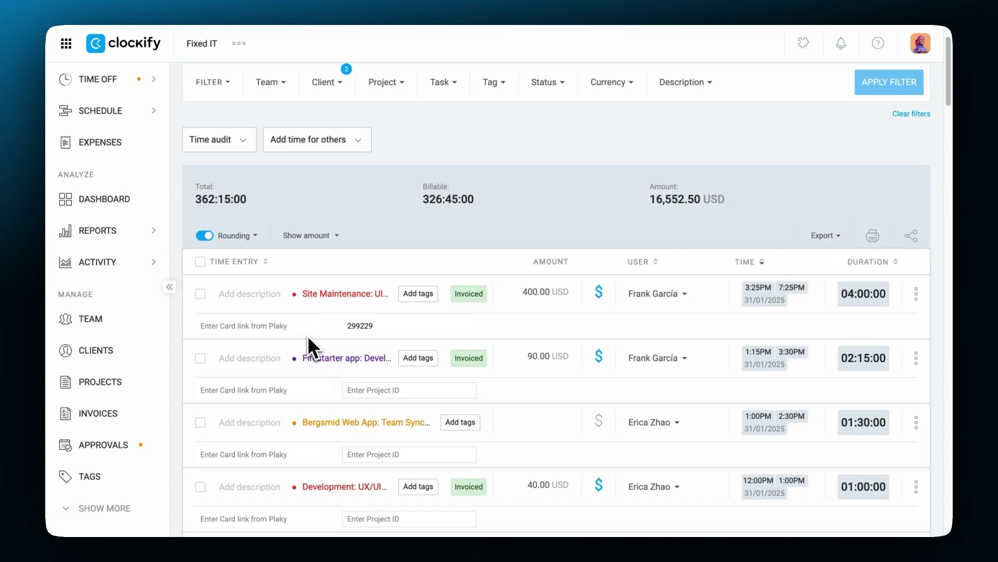
{"action": "left_click", "coordinate": [326, 356]}
{"action": "scroll", "coordinate": [458, 468], "scroll_direction": "down", "scroll_amount": 4}
{"action": "left_click", "coordinate": [453, 468]}
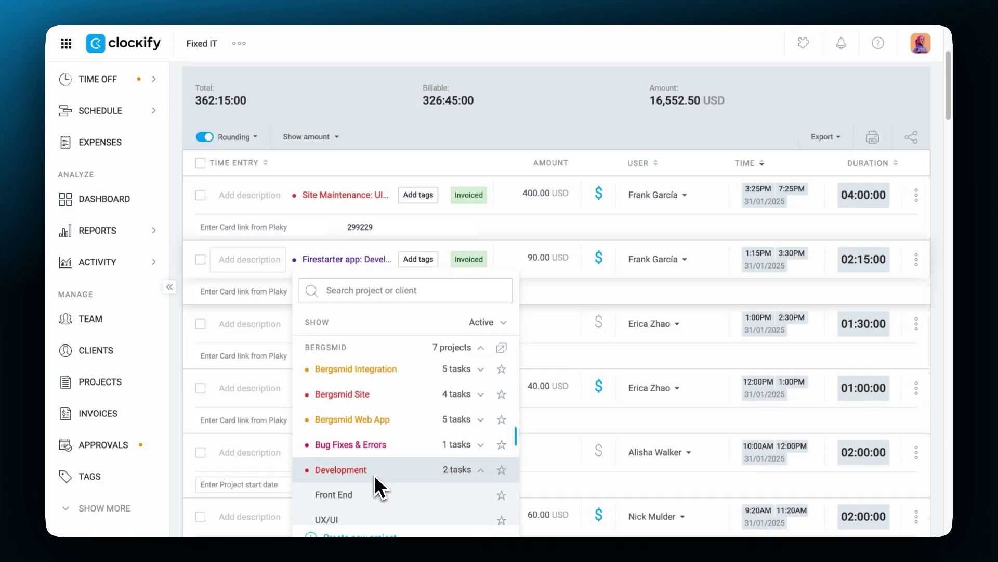
{"action": "left_click", "coordinate": [372, 489]}
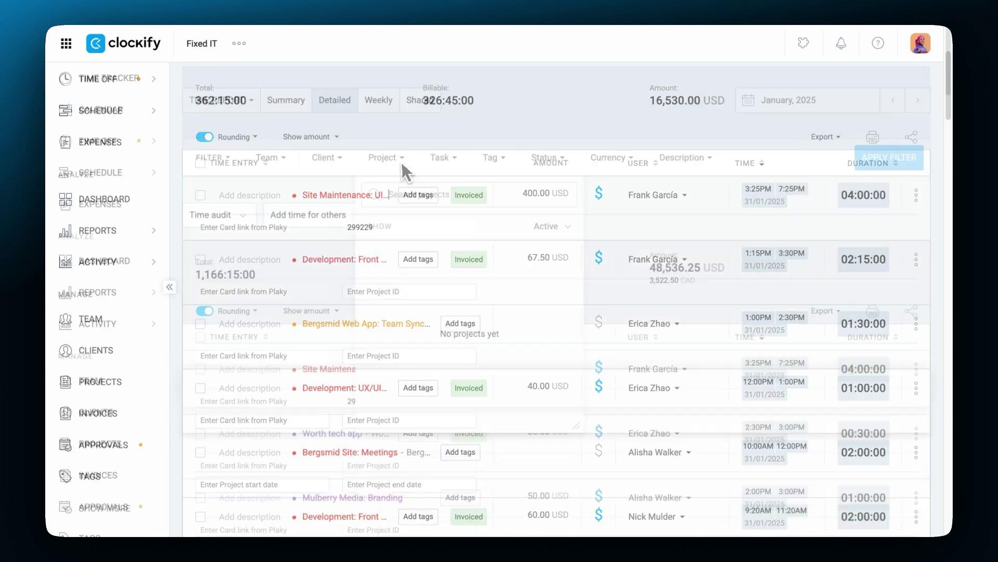
- Filter to entries without a project and assign the unassigned entry to Bug Fixes & Errors
{"action": "left_click", "coordinate": [399, 158]}
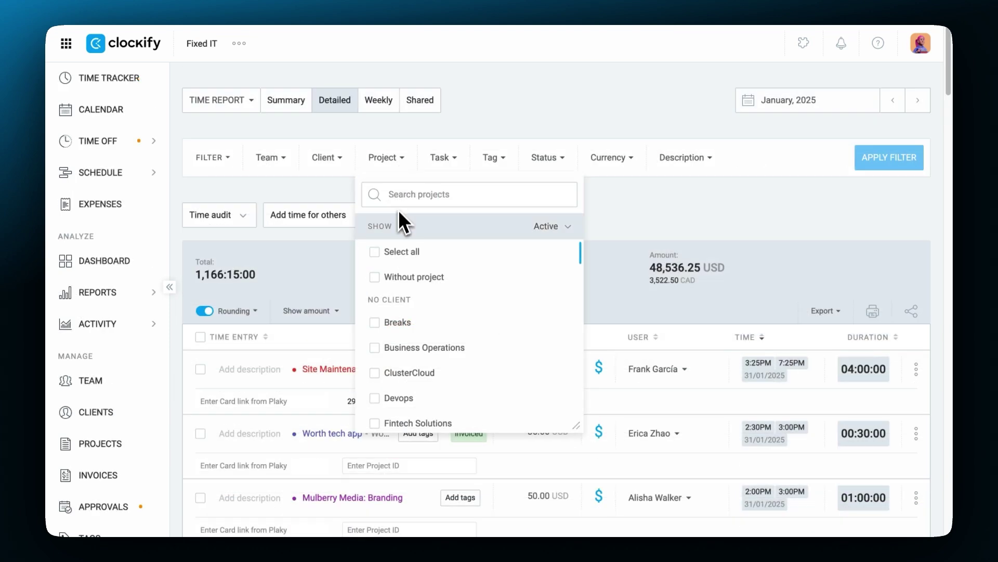
{"action": "left_click", "coordinate": [414, 276]}
{"action": "left_click", "coordinate": [870, 160]}
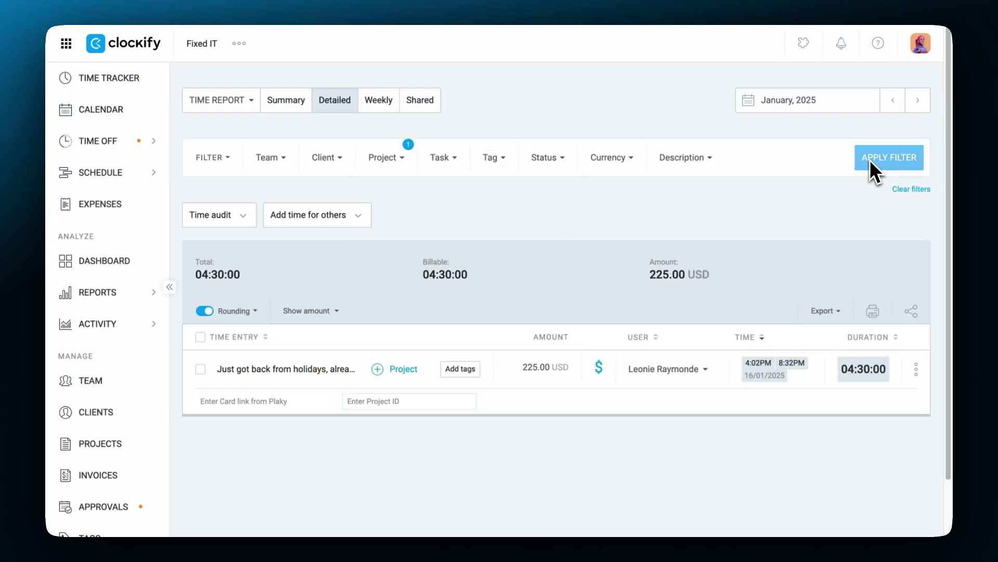
{"action": "left_click", "coordinate": [403, 369]}
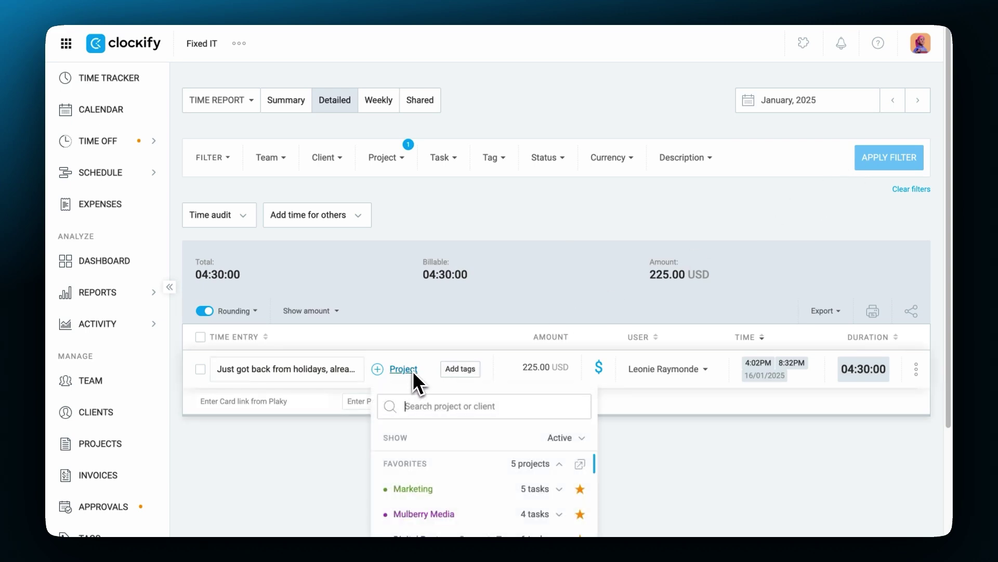
{"action": "type", "text": "bug"}
{"action": "left_click", "coordinate": [431, 485]}
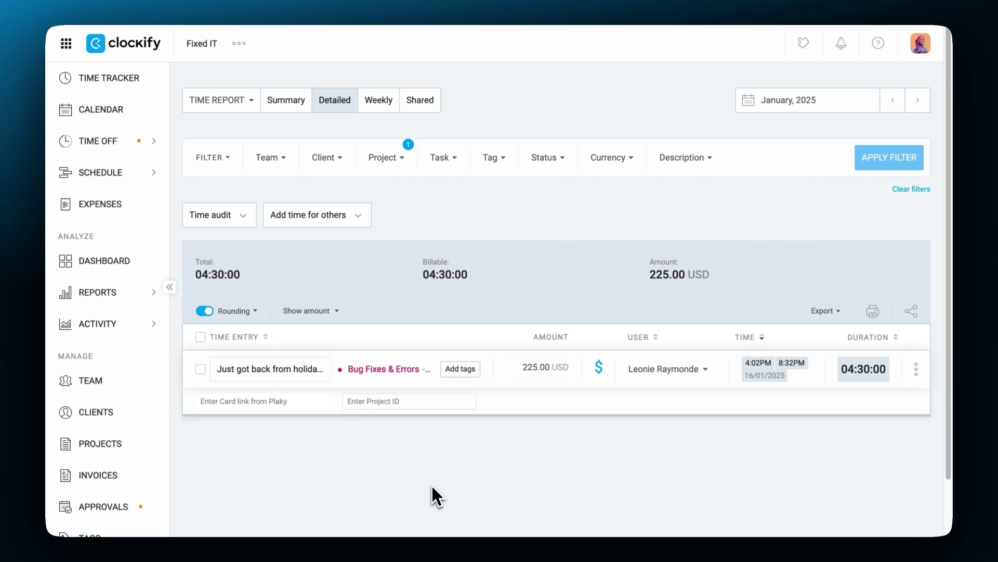
- Clear the filters and bulk-reassign two checked entries to Marketing: ForeverApp
{"action": "left_click", "coordinate": [912, 188]}
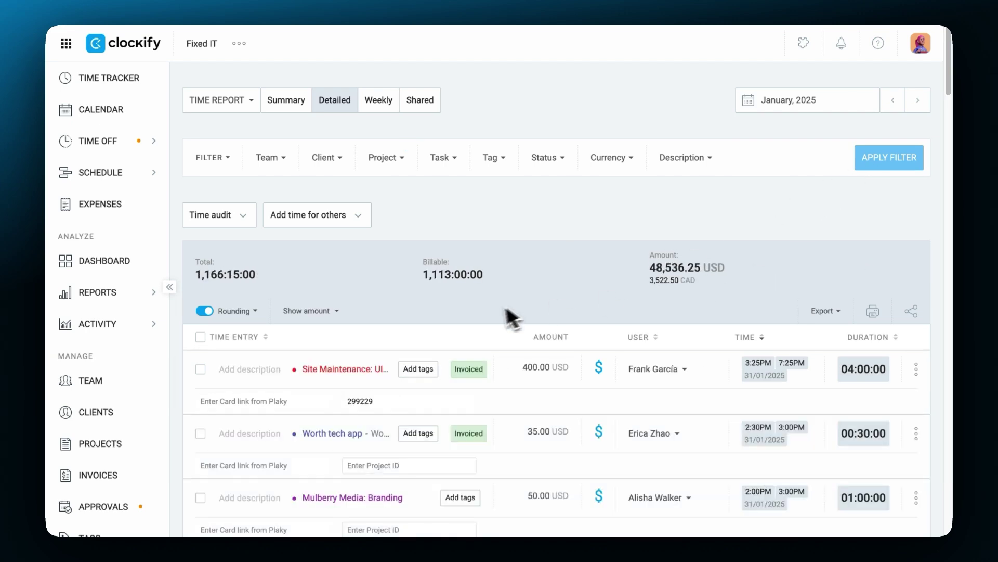
{"action": "left_click", "coordinate": [202, 369]}
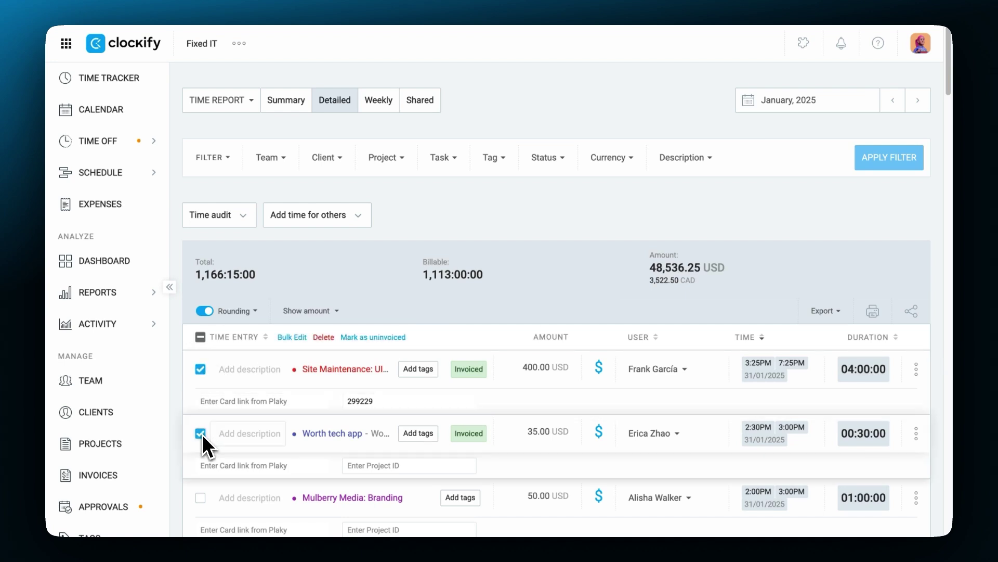
{"action": "left_click", "coordinate": [303, 340]}
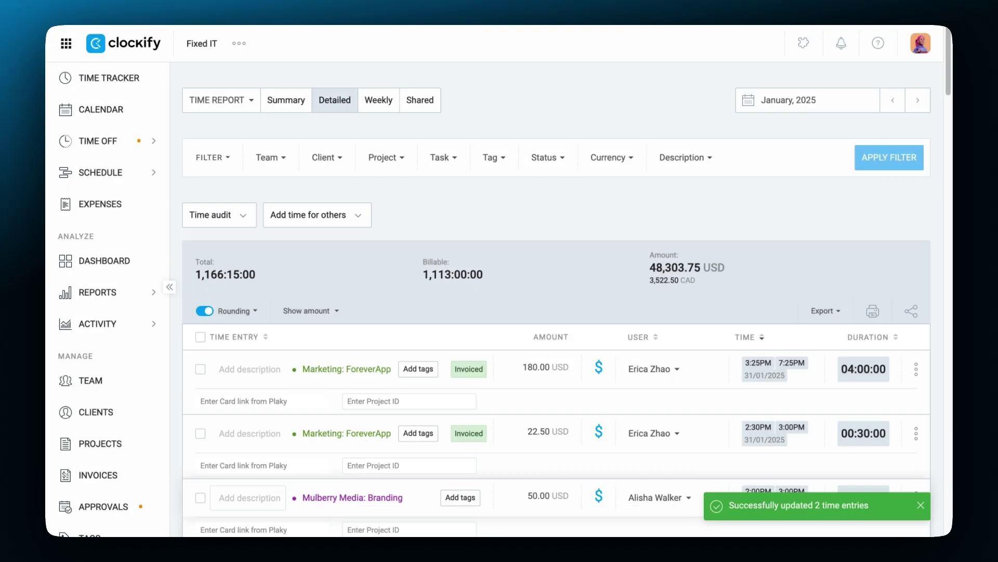
- Run a time audit for suspicious durations, dropping the Without task check
{"action": "left_click", "coordinate": [254, 222]}
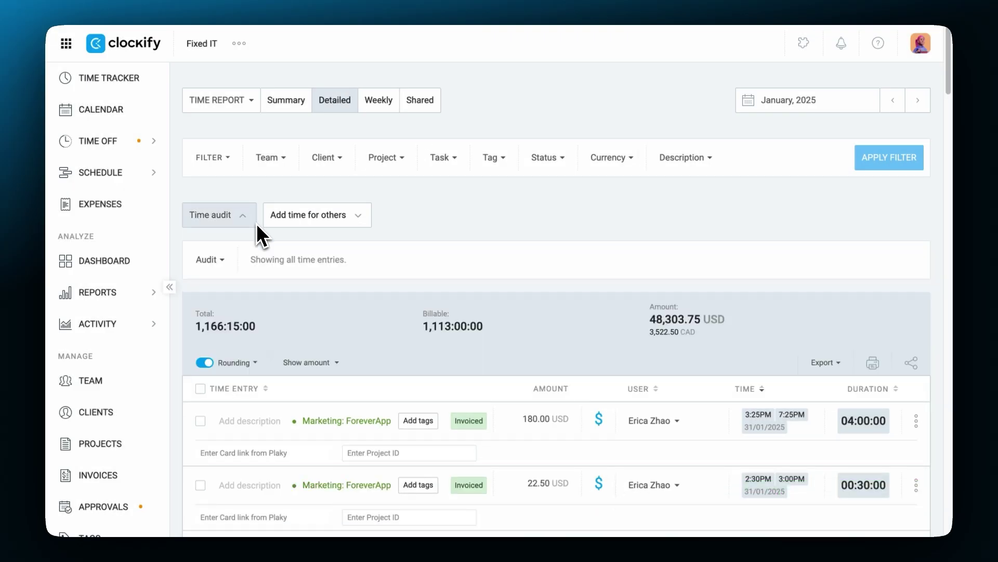
{"action": "left_click", "coordinate": [229, 258]}
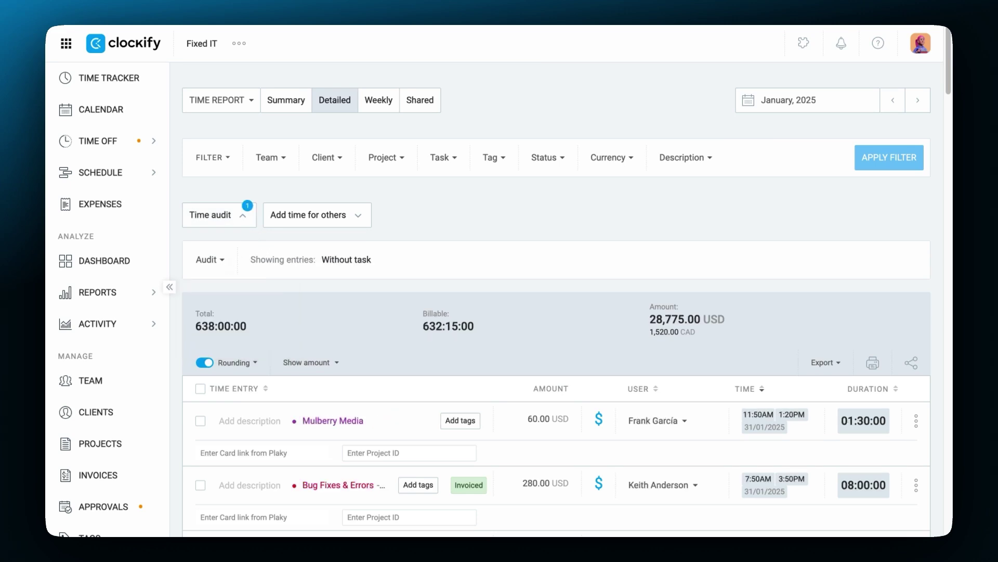
{"action": "left_click", "coordinate": [211, 259]}
{"action": "left_click", "coordinate": [229, 290]}
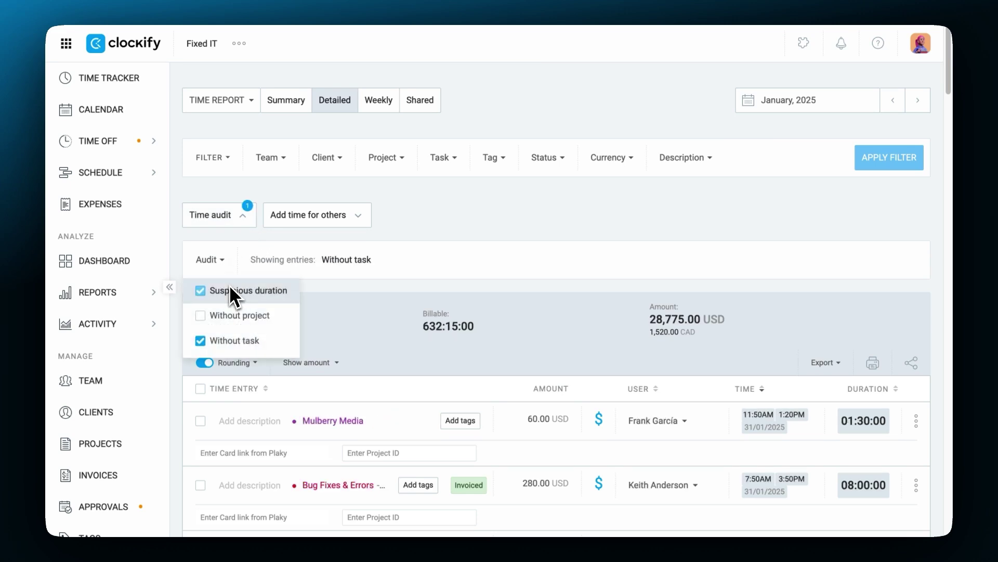
{"action": "left_click", "coordinate": [221, 341]}
{"action": "left_click", "coordinate": [221, 264]}
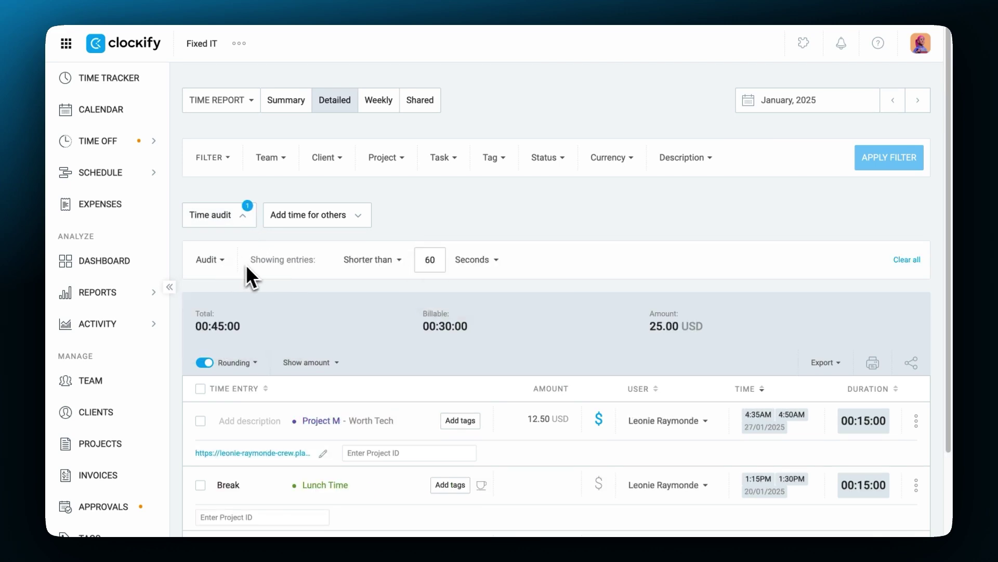
{"action": "scroll", "coordinate": [363, 270], "scroll_direction": "down", "scroll_amount": 3}
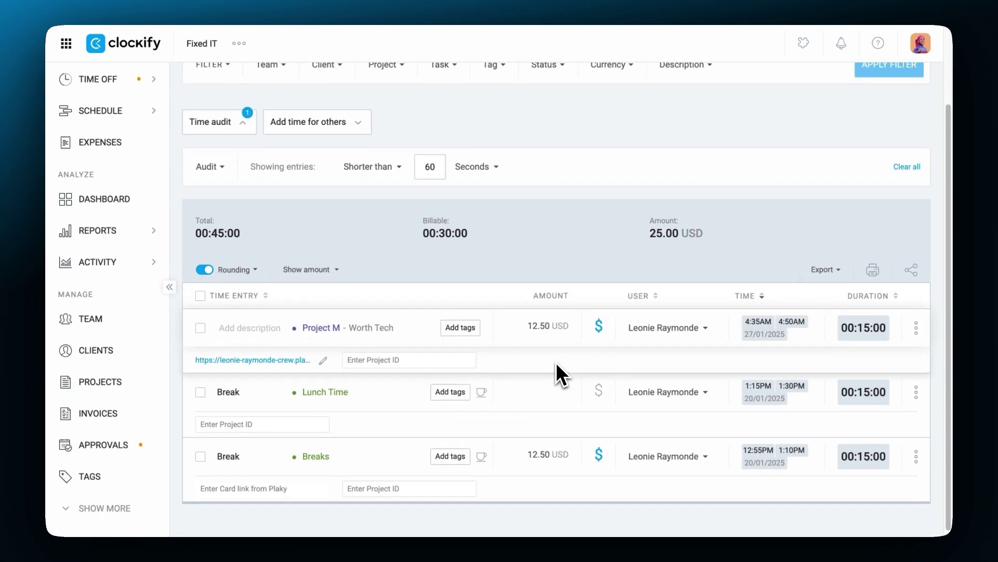
{"action": "scroll", "coordinate": [328, 232], "scroll_direction": "up", "scroll_amount": 3}
- Add a 9:00AM–1:00PM entry dated 16/01/2025 for the Design group via Add time for others
{"action": "left_click", "coordinate": [324, 225]}
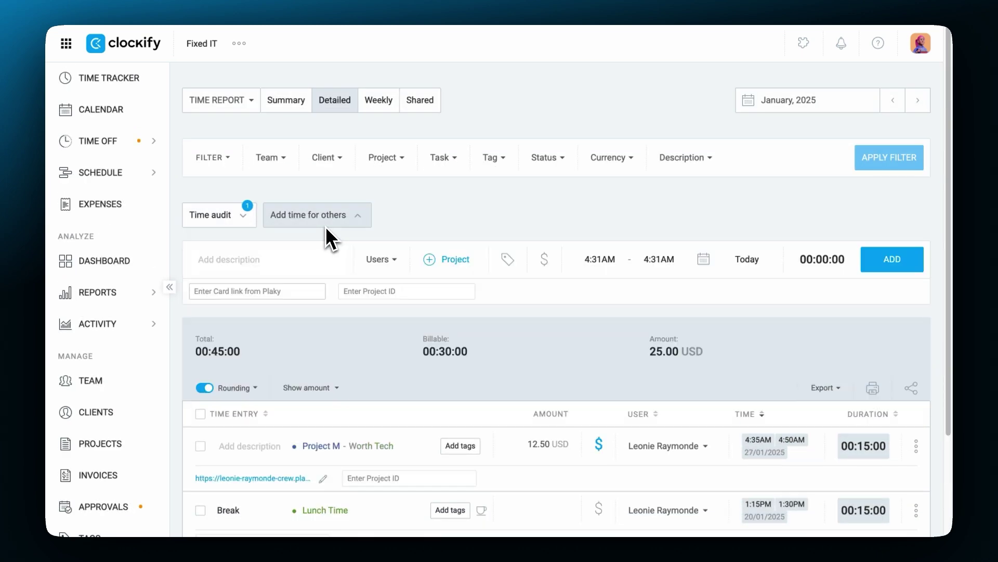
{"action": "left_click", "coordinate": [381, 259]}
{"action": "left_click", "coordinate": [421, 446]}
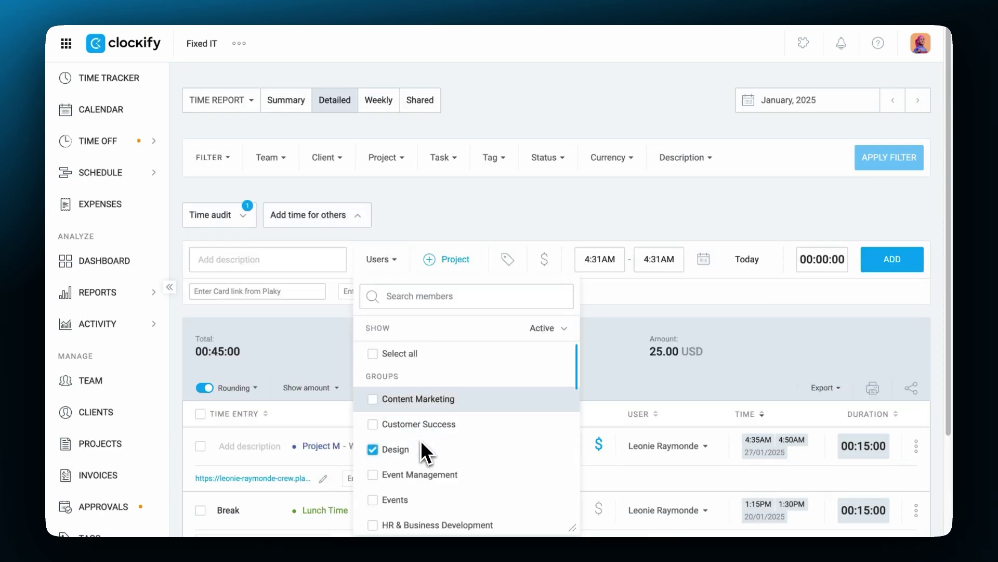
{"action": "left_click", "coordinate": [460, 269]}
{"action": "left_click", "coordinate": [879, 263]}
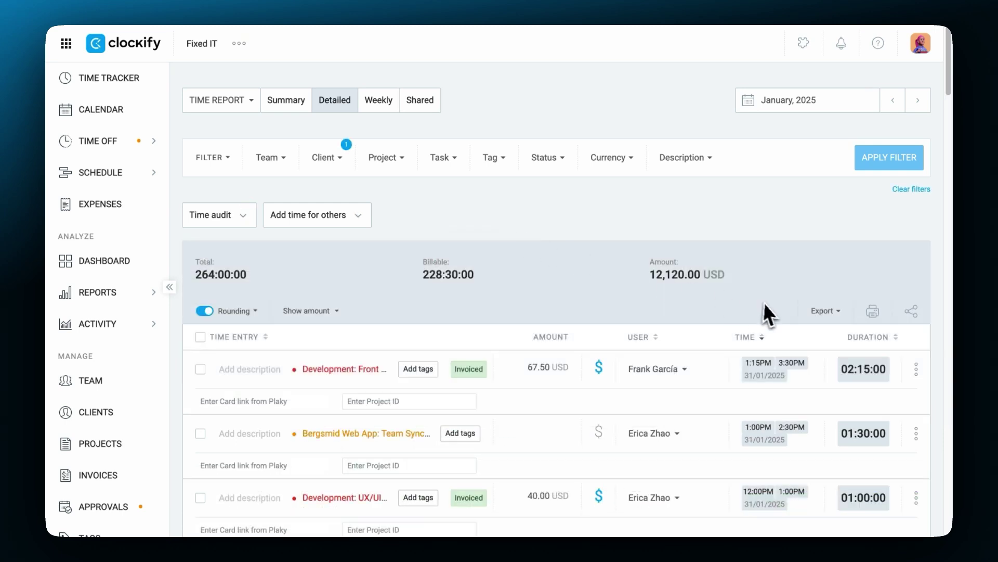
- Export the detailed report as Excel with Description and Tags columns, excluding User
{"action": "left_click", "coordinate": [826, 311]}
{"action": "left_click", "coordinate": [843, 416]}
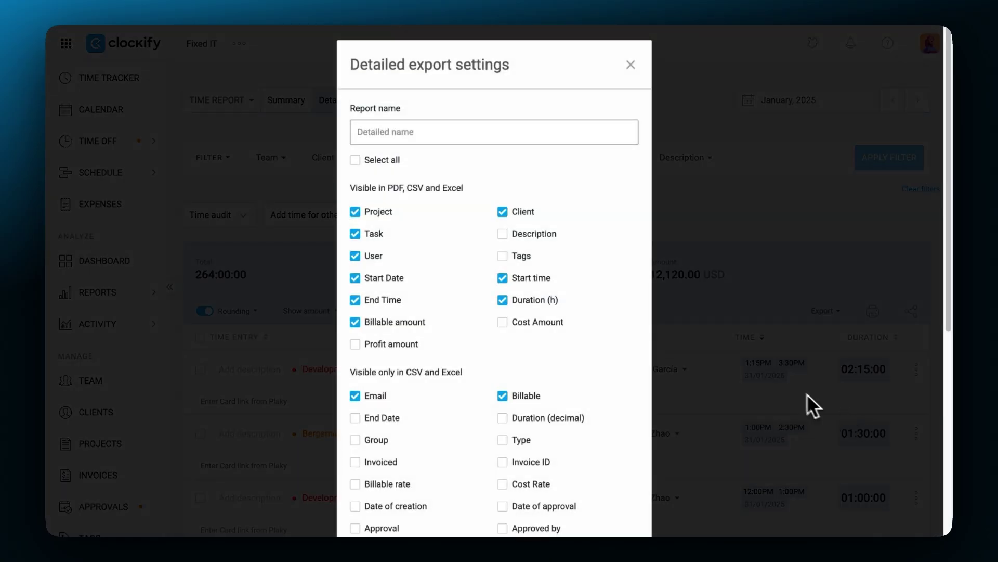
{"action": "left_click", "coordinate": [518, 235]}
{"action": "left_click", "coordinate": [523, 255]}
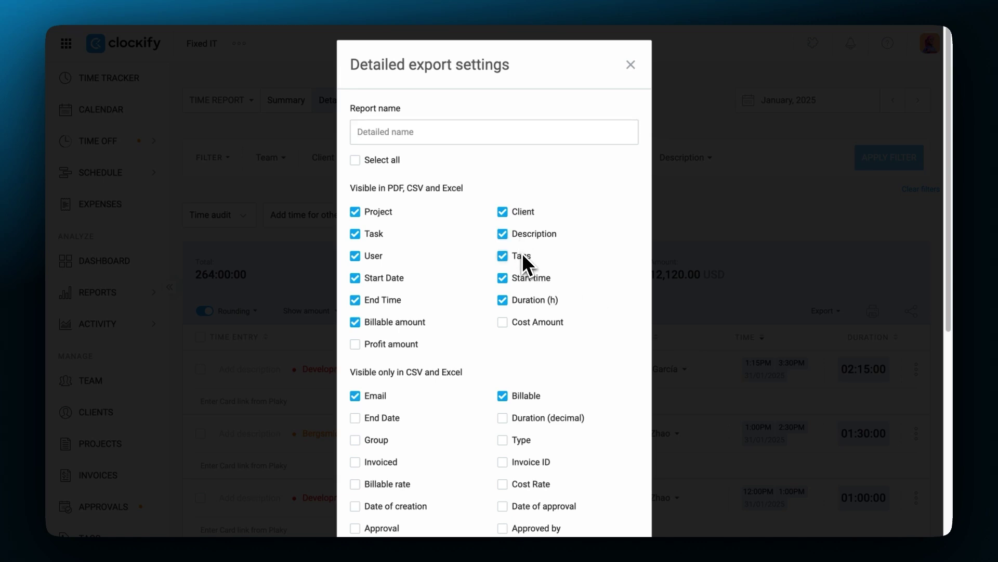
{"action": "left_click", "coordinate": [378, 262]}
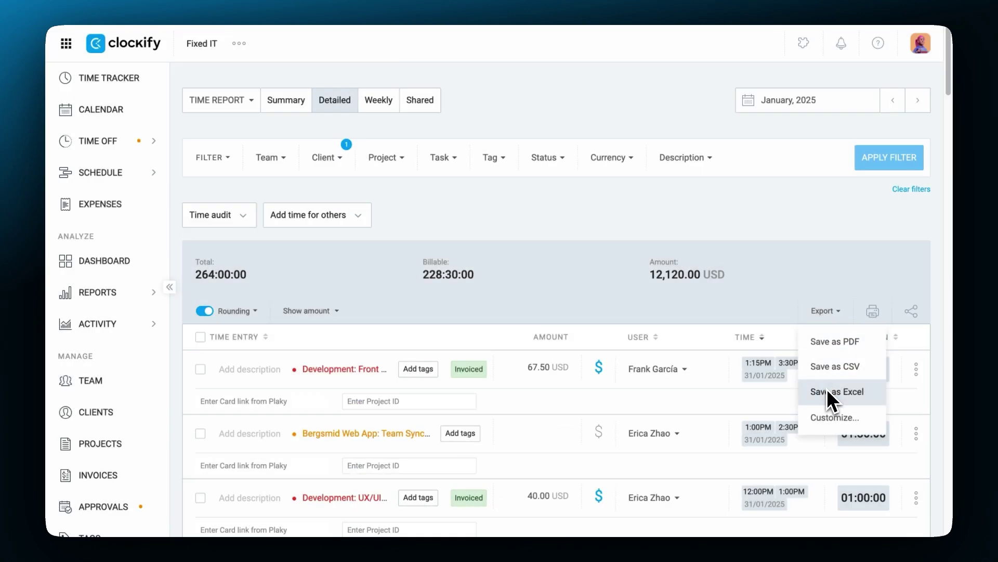
{"action": "left_click", "coordinate": [826, 391]}
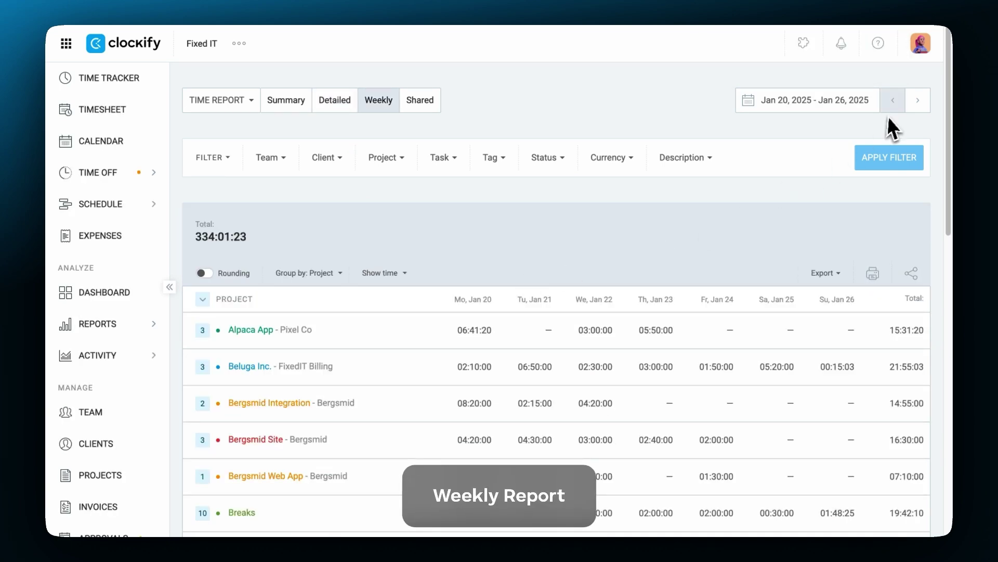
- Move the weekly report to Jan 27–Feb 2 and expand Beluga Inc. by user
{"action": "left_click", "coordinate": [916, 101]}
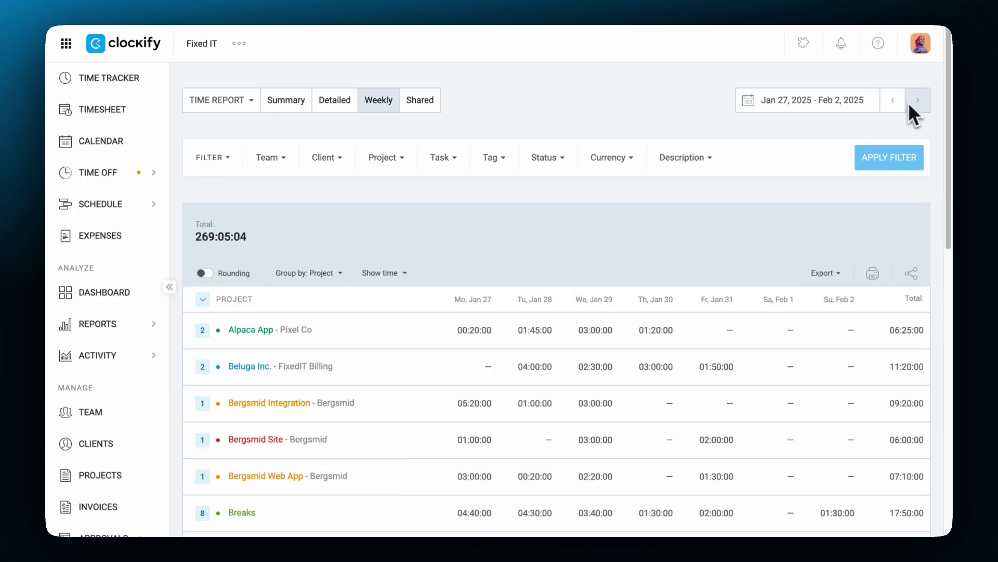
{"action": "scroll", "coordinate": [709, 223], "scroll_direction": "down", "scroll_amount": 2}
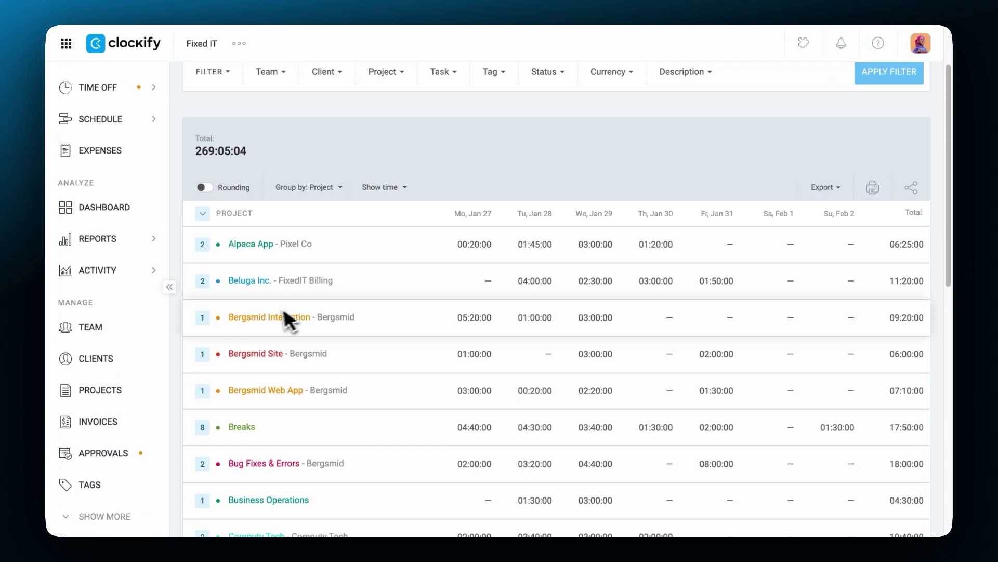
{"action": "left_click", "coordinate": [202, 284]}
{"action": "left_click", "coordinate": [321, 188]}
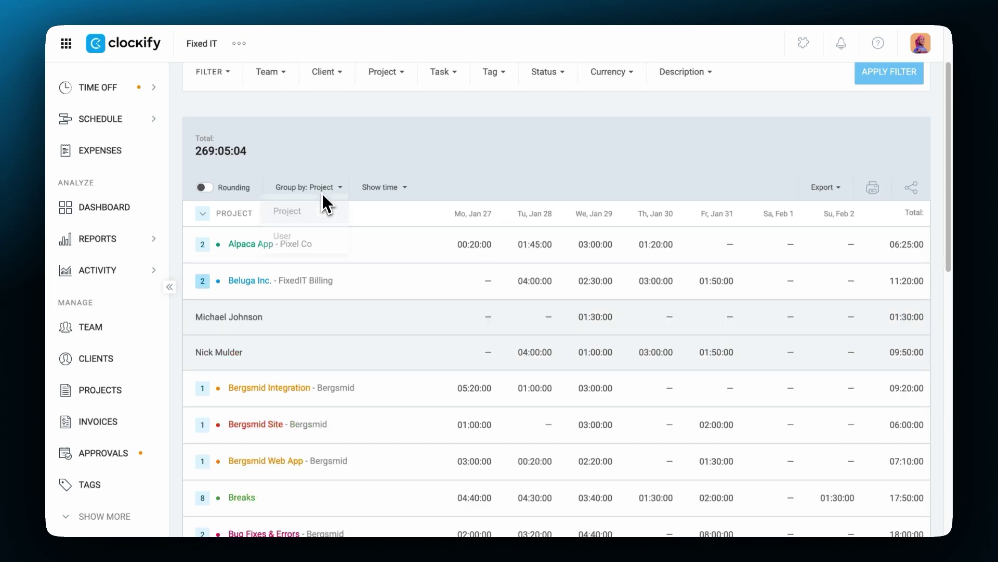
{"action": "left_click", "coordinate": [380, 190]}
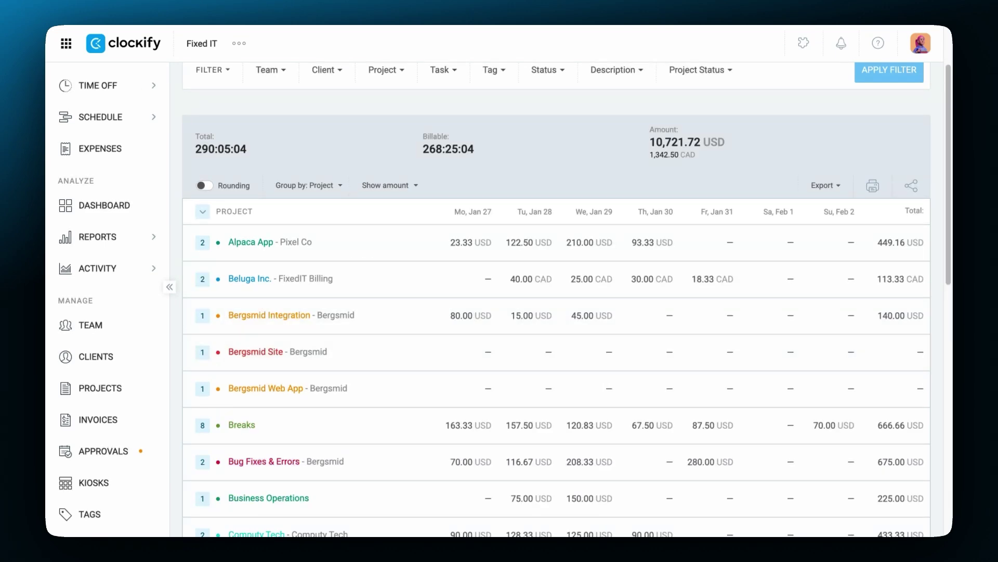
- Switch the displayed values to Show cost, then to Show profit
{"action": "left_click", "coordinate": [411, 188]}
{"action": "left_click", "coordinate": [394, 251]}
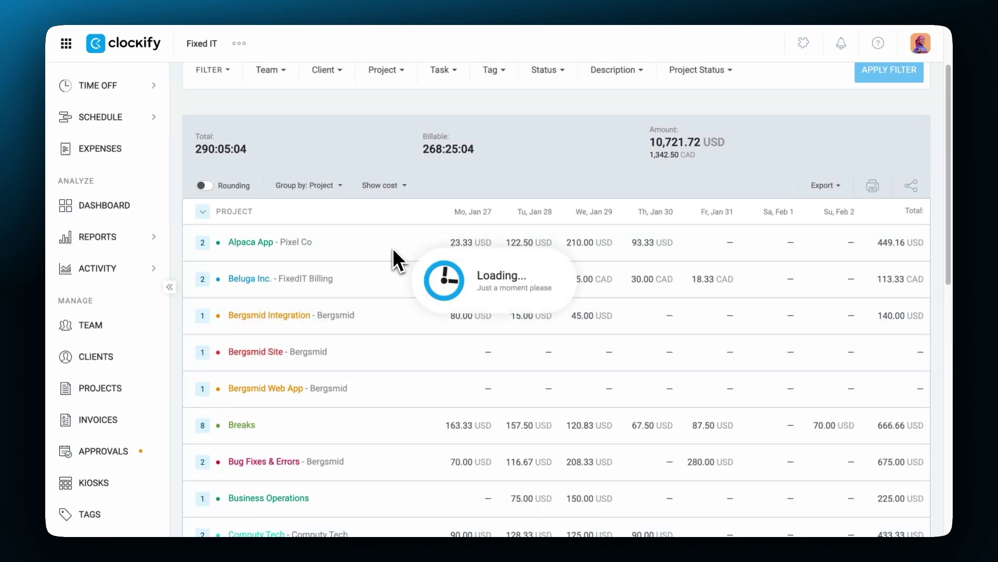
{"action": "left_click", "coordinate": [394, 188]}
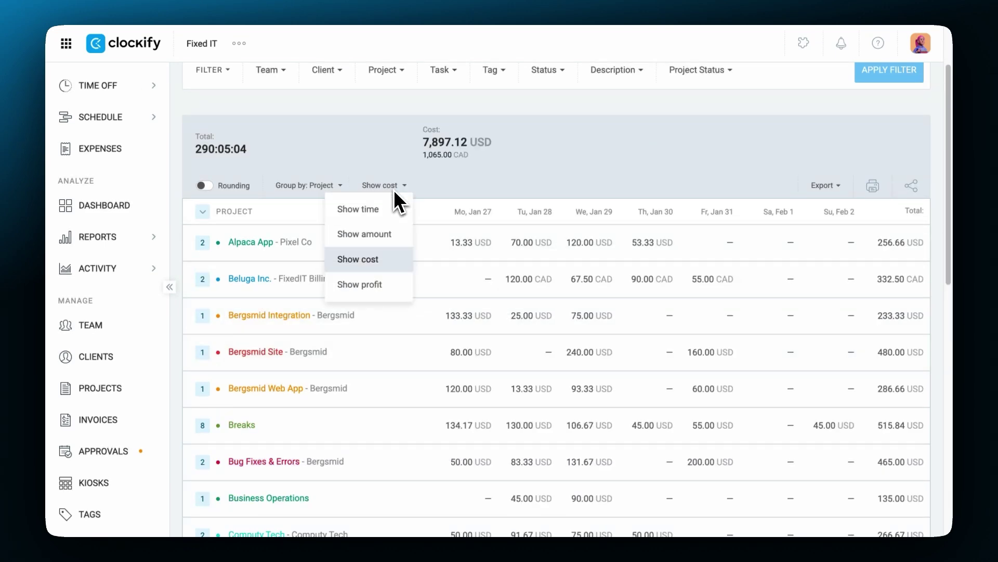
{"action": "left_click", "coordinate": [374, 286]}
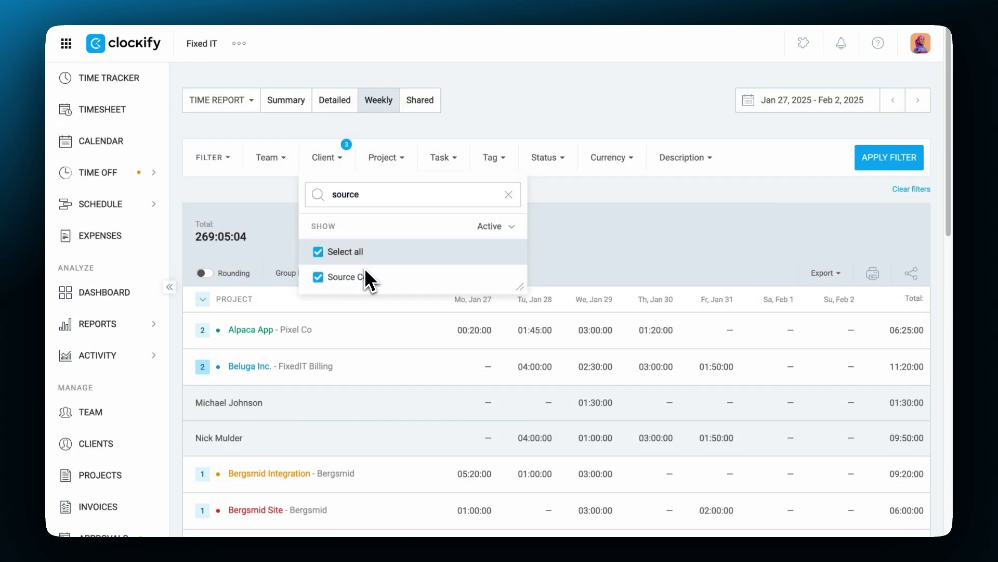
- Apply the three-client filter and expand Bergsmid Integration to see its users
{"action": "left_click", "coordinate": [341, 166]}
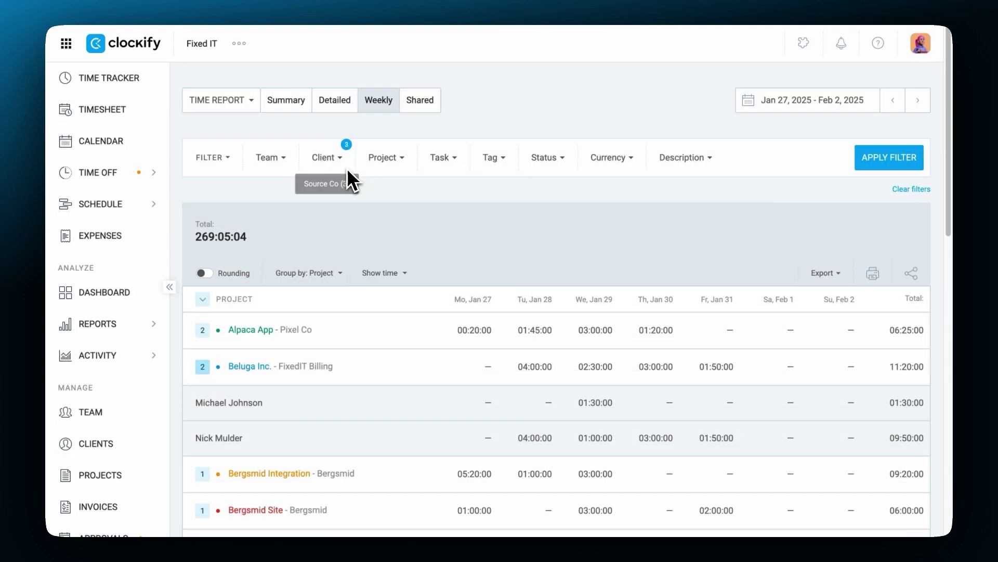
{"action": "left_click", "coordinate": [889, 157]}
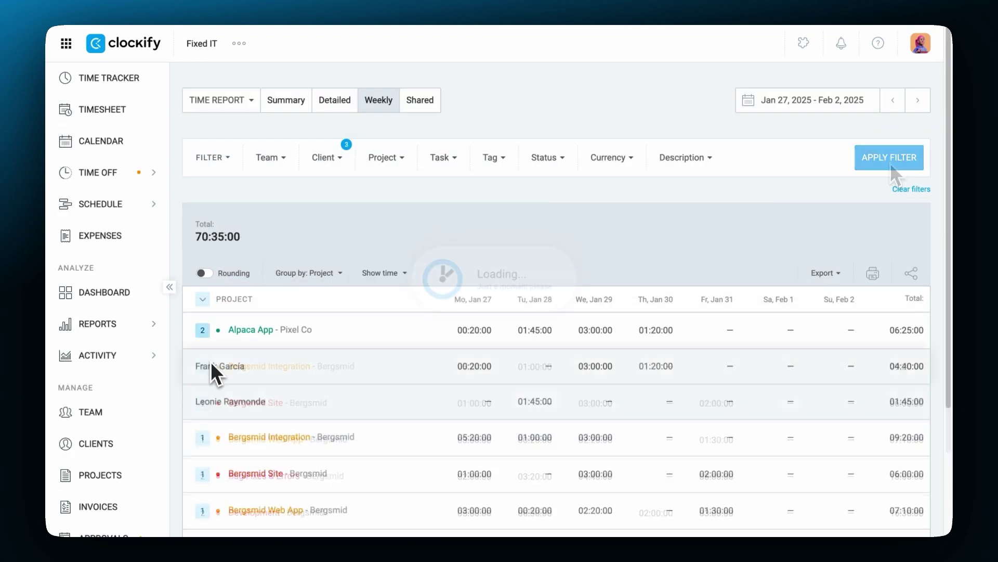
{"action": "left_click", "coordinate": [203, 438]}
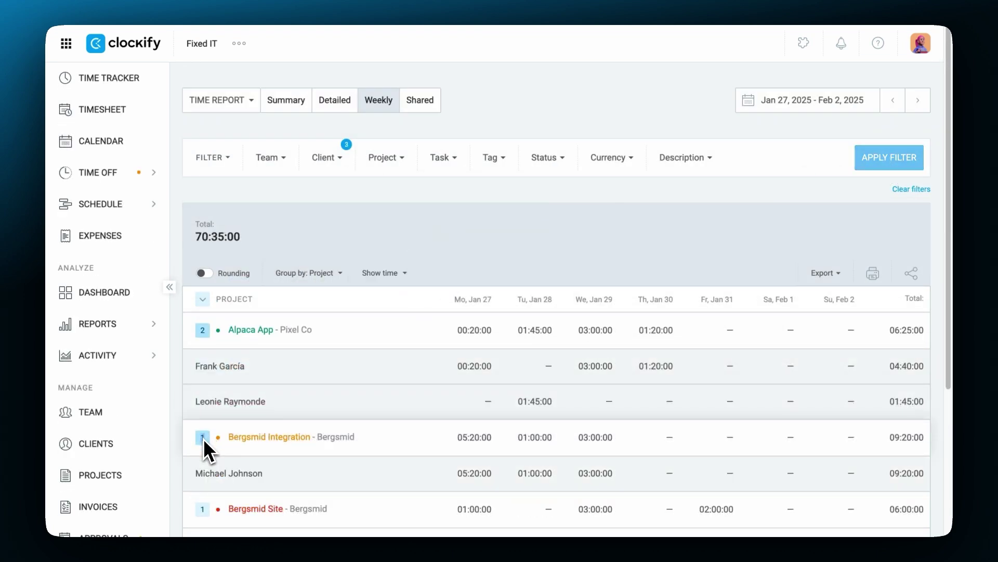
- In the custom export settings, group rows by User and include users without time
{"action": "left_click", "coordinate": [826, 272]}
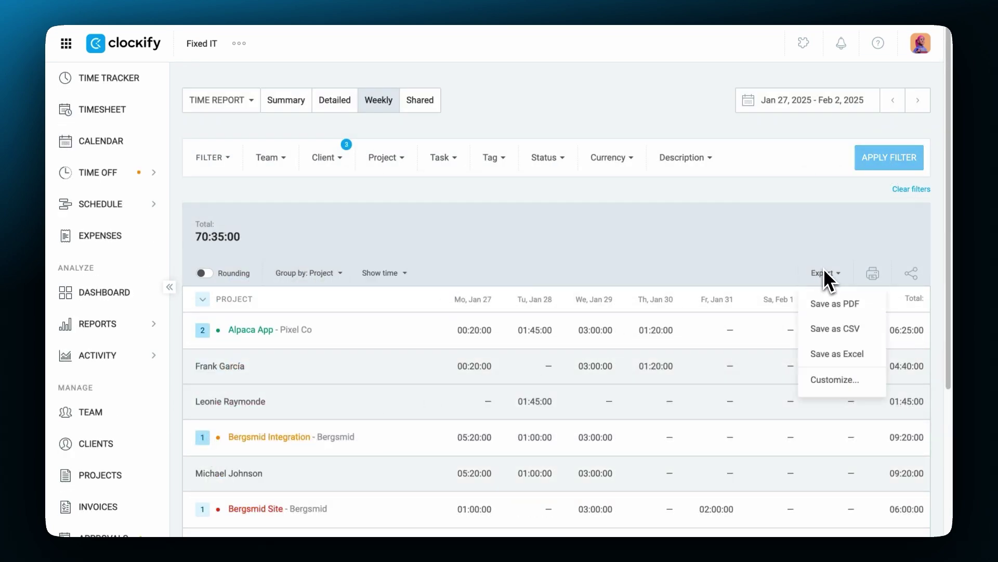
{"action": "left_click", "coordinate": [834, 377]}
{"action": "double_click", "coordinate": [457, 184]}
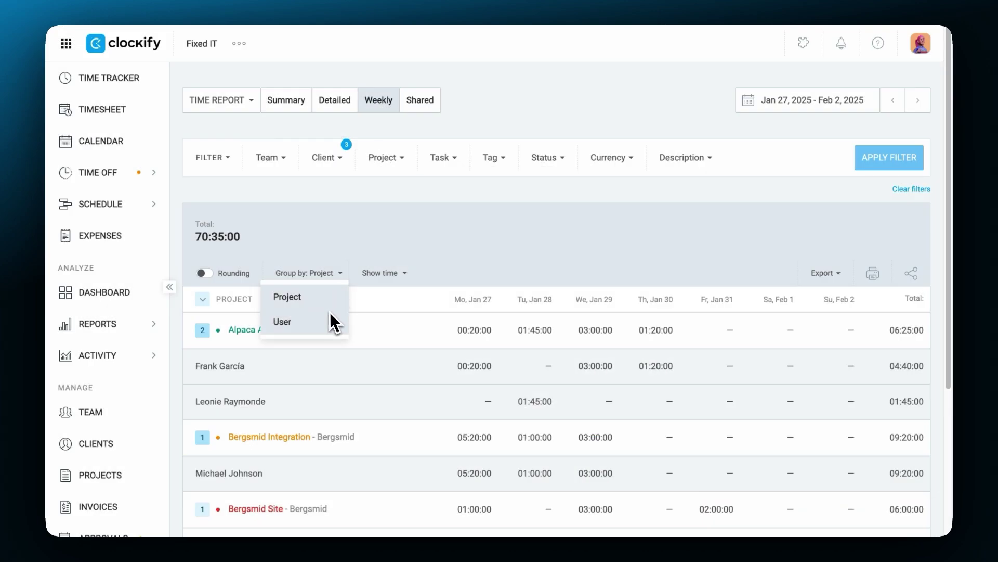
{"action": "left_click", "coordinate": [333, 321]}
{"action": "scroll", "coordinate": [330, 314], "scroll_direction": "down", "scroll_amount": 3}
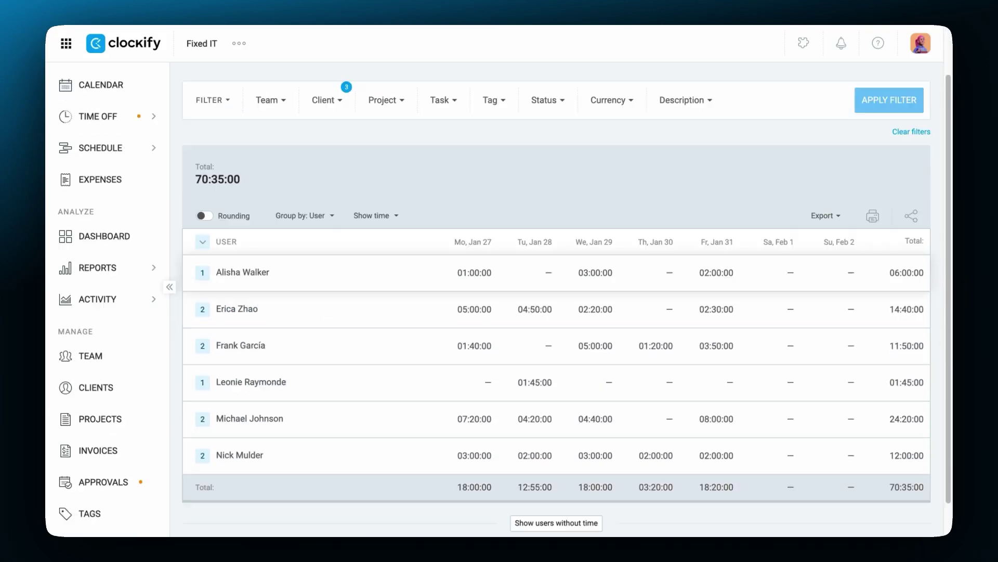
{"action": "left_click", "coordinate": [543, 485]}
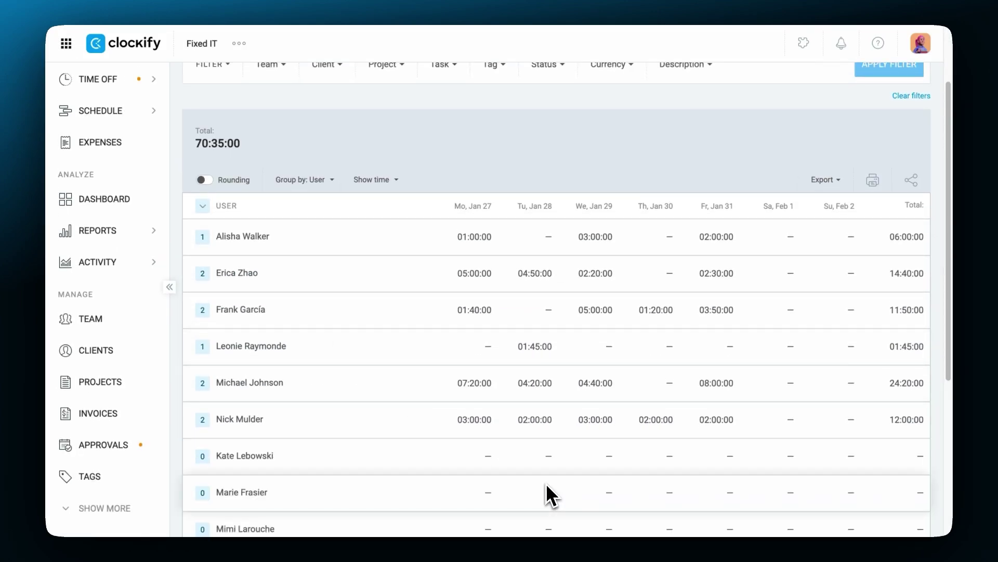
{"action": "scroll", "coordinate": [546, 492], "scroll_direction": "down", "scroll_amount": 4}
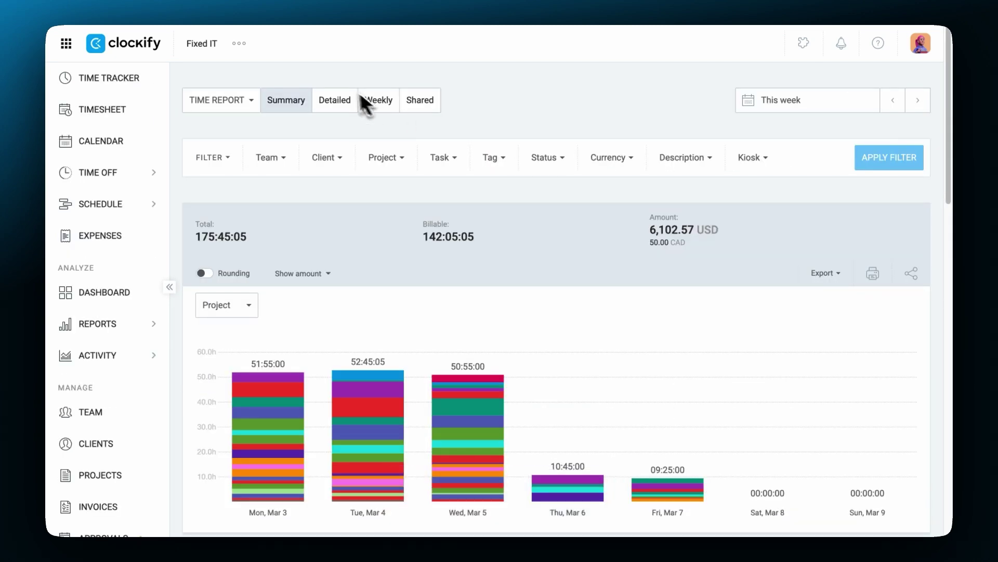
- Set the workspace default week start to Sunday in Workspace settings
{"action": "left_click", "coordinate": [240, 43]}
{"action": "left_click", "coordinate": [270, 71]}
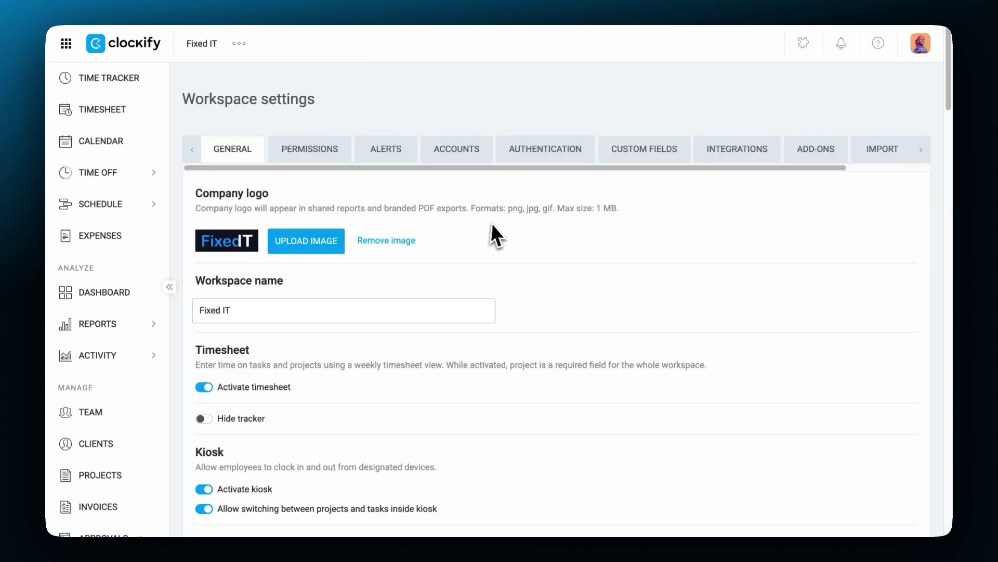
{"action": "scroll", "coordinate": [494, 226], "scroll_direction": "down", "scroll_amount": 8}
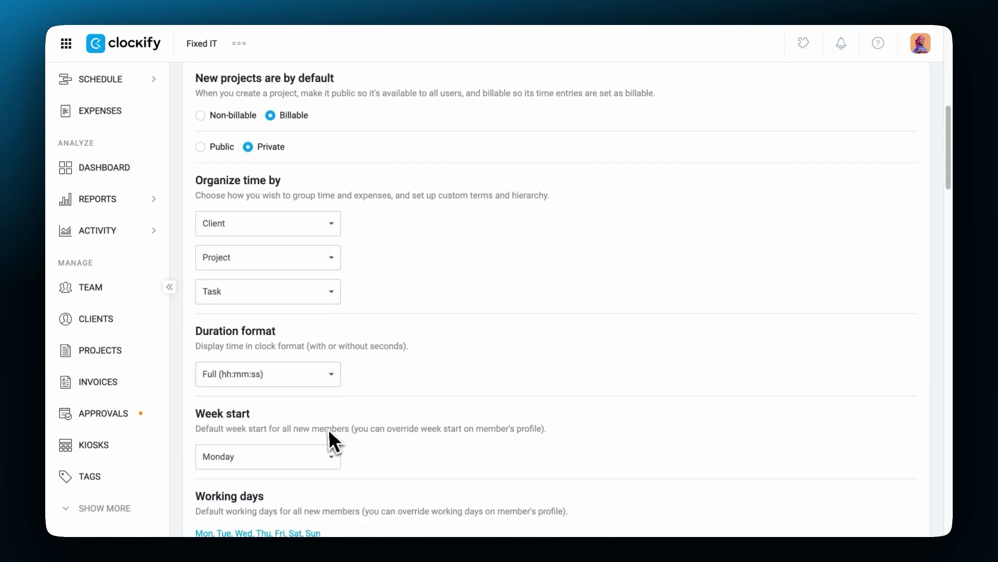
{"action": "left_click", "coordinate": [319, 450]}
{"action": "left_click", "coordinate": [265, 428]}
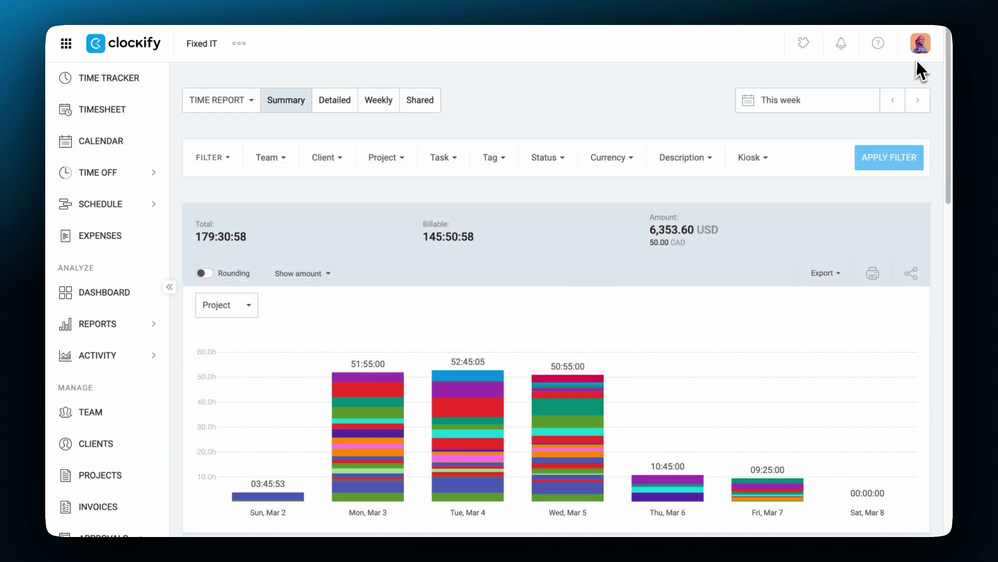
{"action": "left_click", "coordinate": [918, 54]}
- Set personal preferences to YYYY/DD/MM date format and 24-hour time format
{"action": "left_click", "coordinate": [771, 235]}
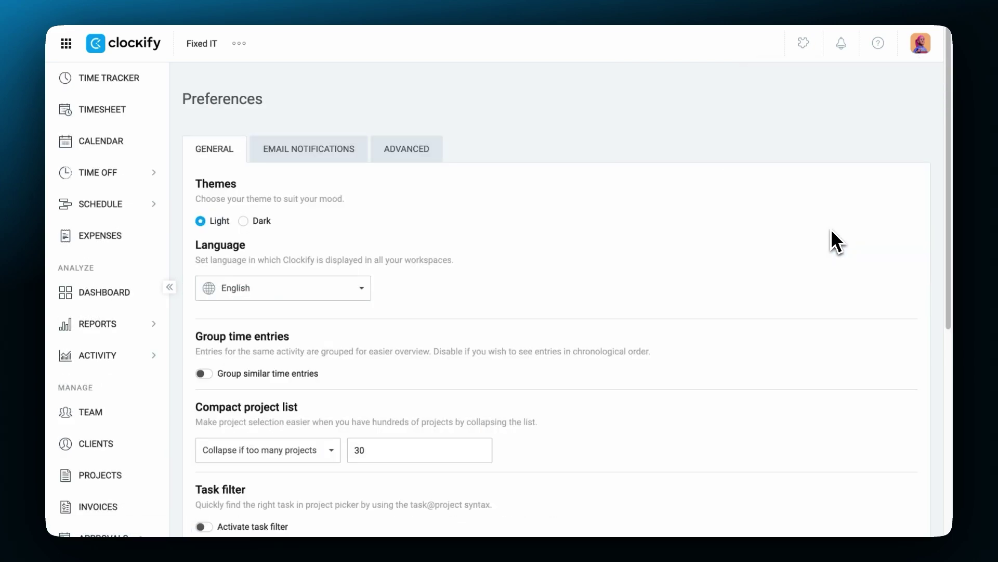
{"action": "scroll", "coordinate": [829, 225], "scroll_direction": "down", "scroll_amount": 7}
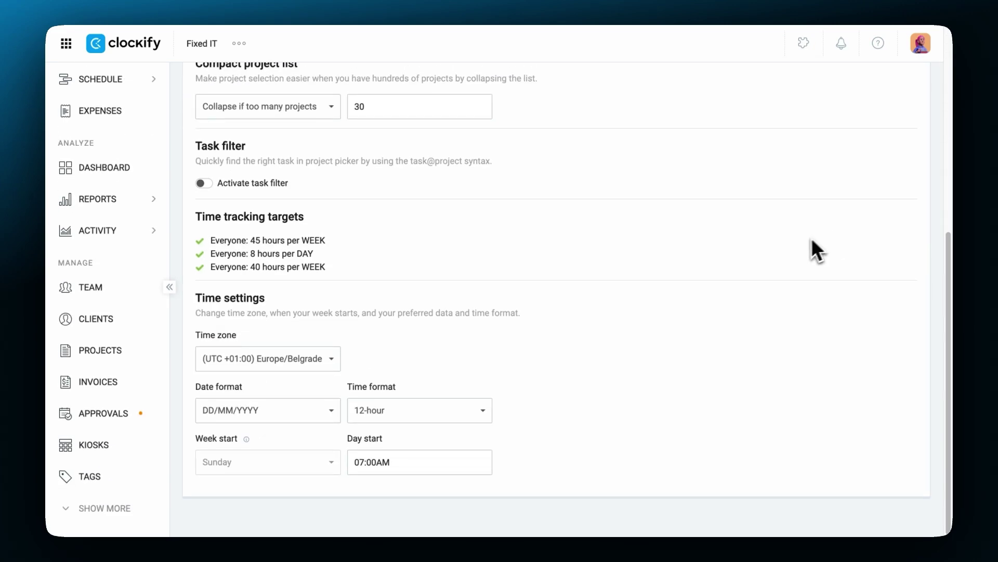
{"action": "left_click", "coordinate": [323, 409]}
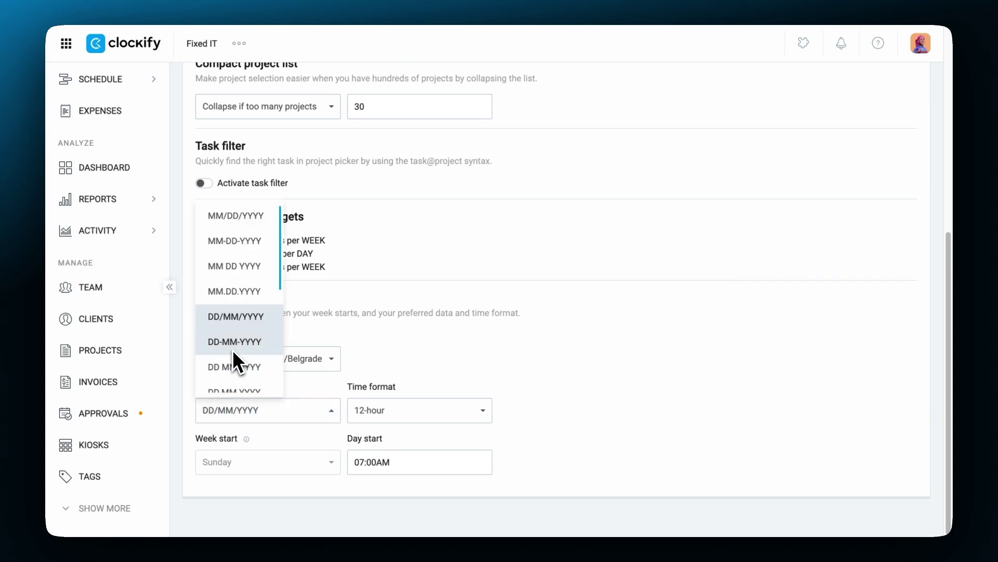
{"action": "scroll", "coordinate": [232, 350], "scroll_direction": "down", "scroll_amount": 5}
{"action": "left_click", "coordinate": [233, 333]}
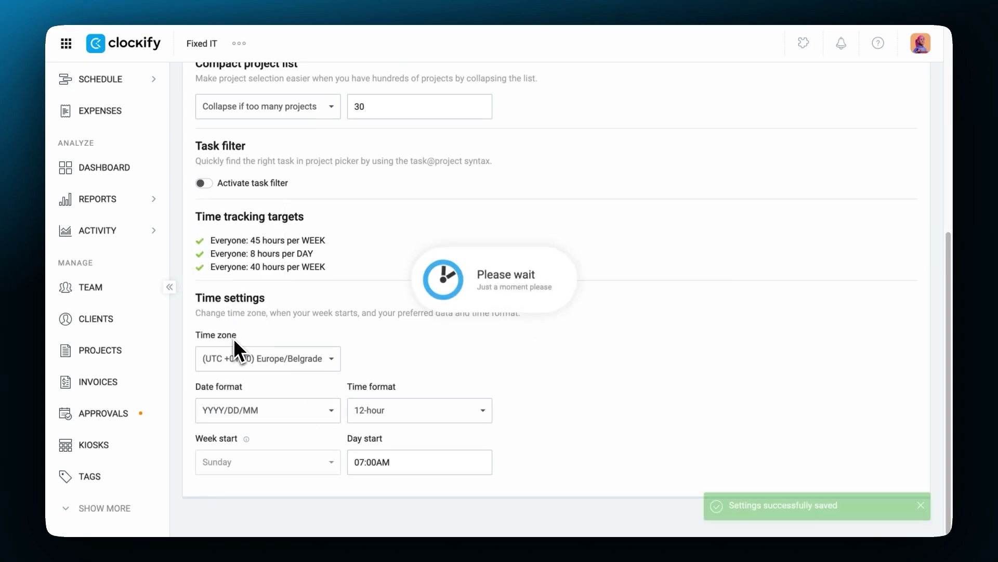
{"action": "left_click", "coordinate": [384, 416]}
{"action": "left_click", "coordinate": [391, 467]}
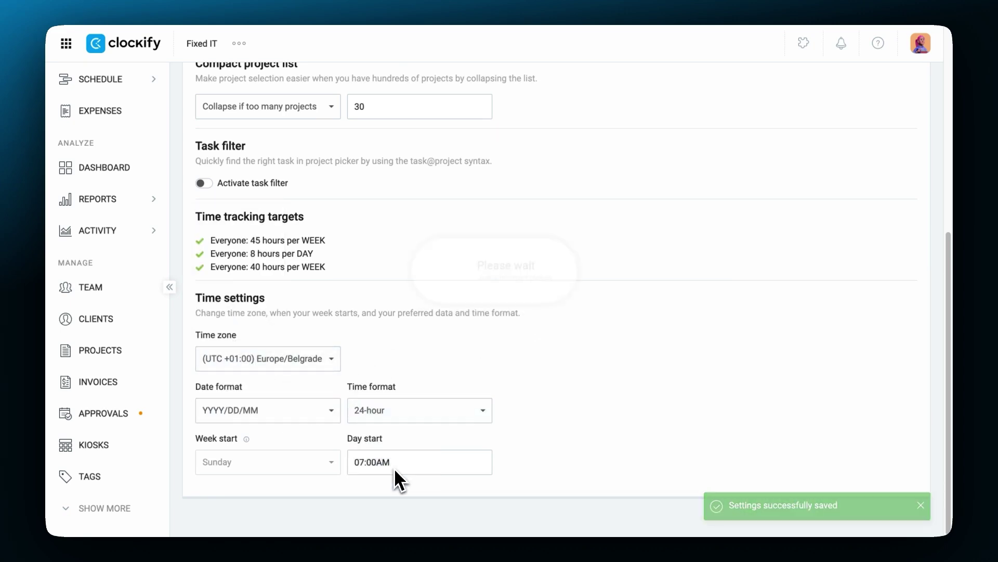
- Change the workspace duration format to Compact (h:mm) in Workspace settings
{"action": "left_click", "coordinate": [240, 43]}
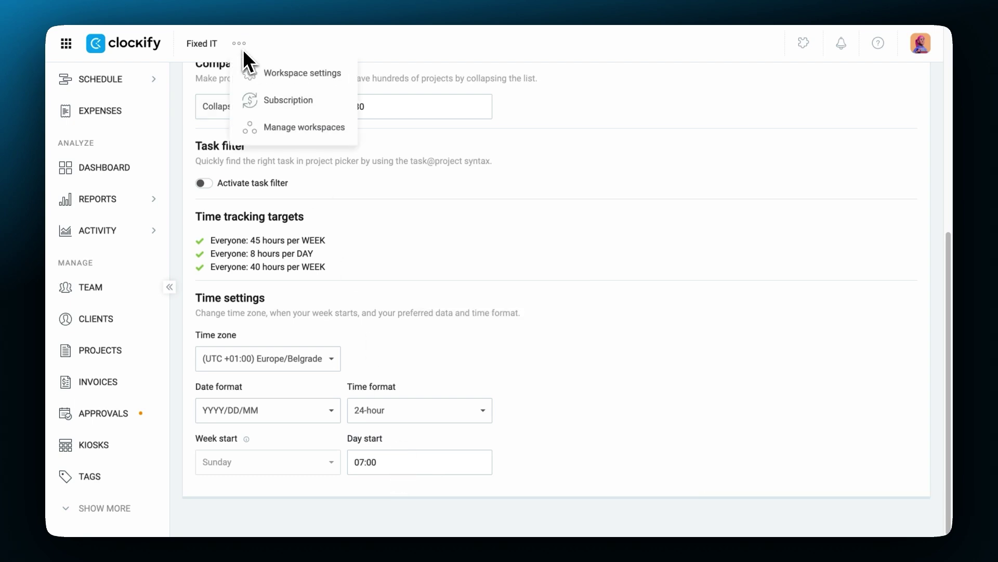
{"action": "left_click", "coordinate": [270, 70]}
{"action": "scroll", "coordinate": [495, 260], "scroll_direction": "down", "scroll_amount": 8}
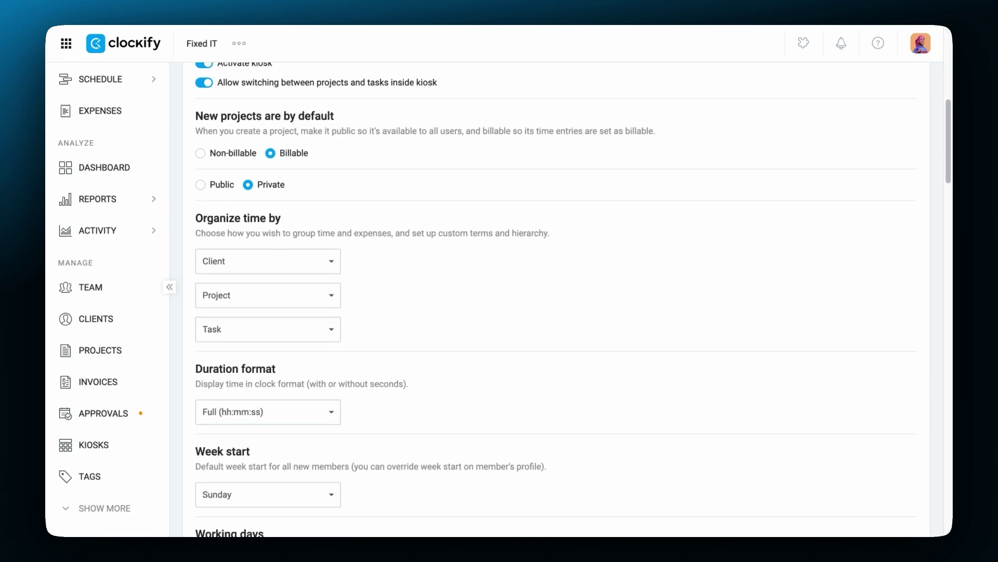
{"action": "left_click", "coordinate": [335, 383]}
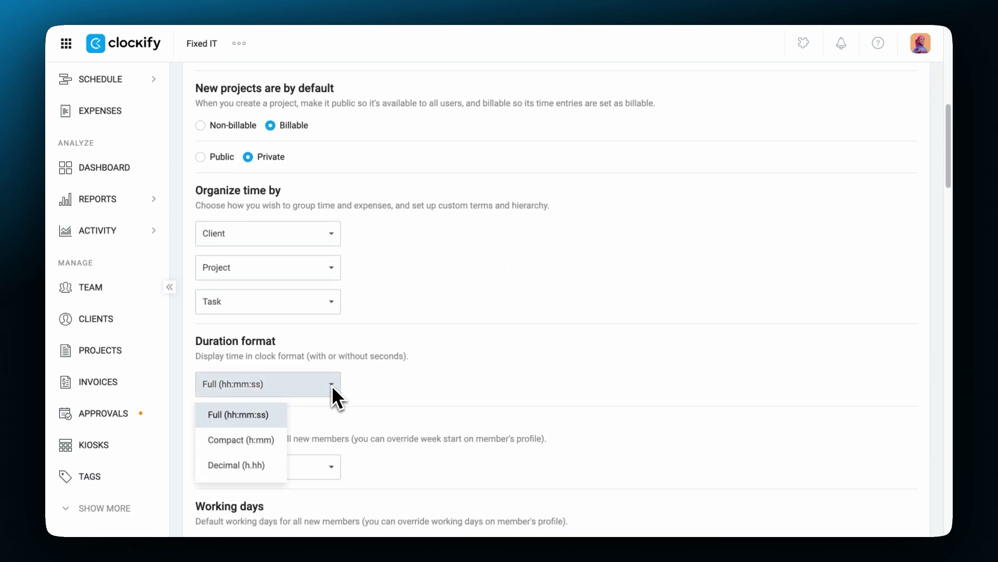
{"action": "left_click", "coordinate": [276, 438]}
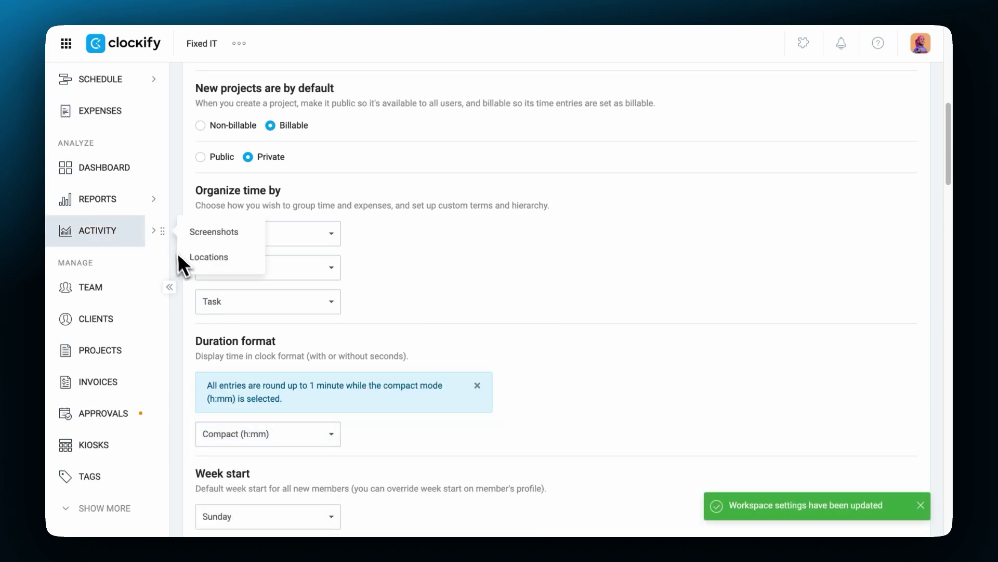
{"action": "left_click", "coordinate": [140, 200]}
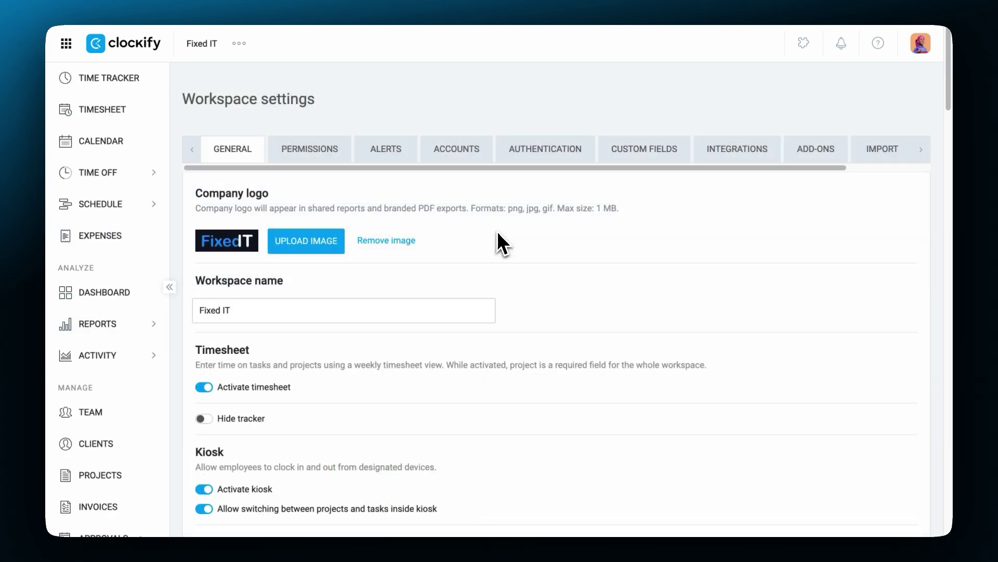
- Set workspace time rounding to Round to nearest with a 10-minute interval and save
{"action": "scroll", "coordinate": [498, 231], "scroll_direction": "down", "scroll_amount": 15}
{"action": "scroll", "coordinate": [498, 229], "scroll_direction": "down", "scroll_amount": 1}
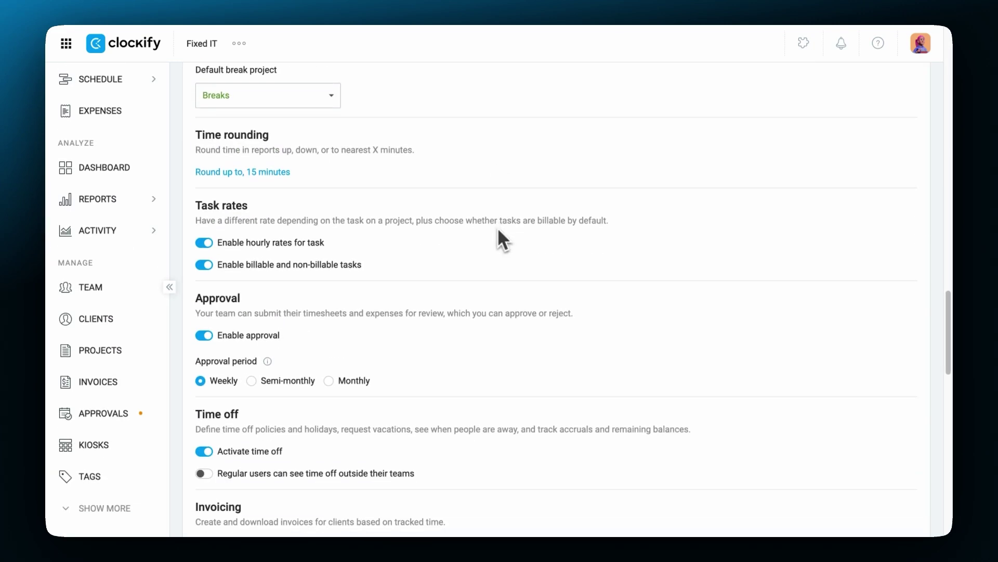
{"action": "left_click", "coordinate": [287, 172]}
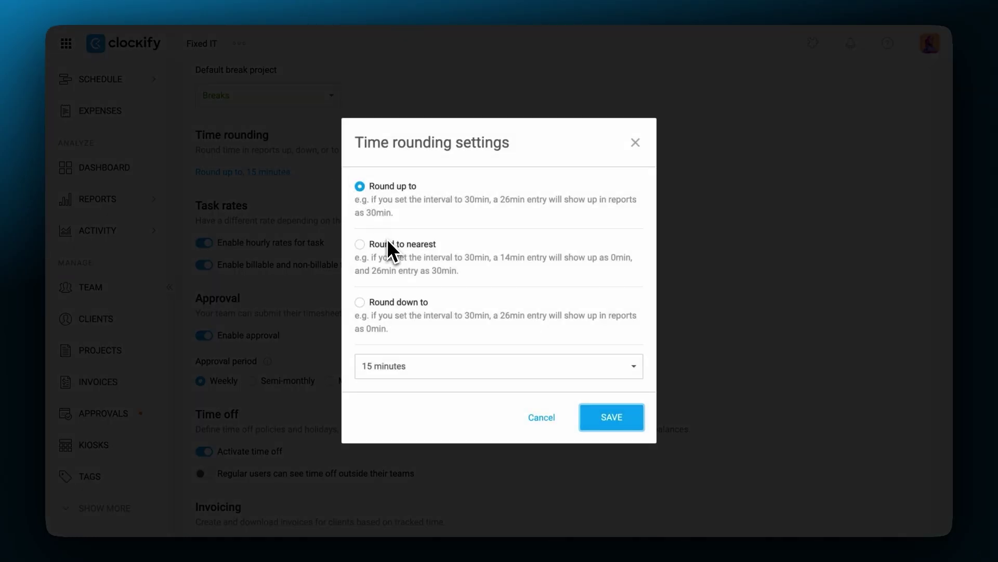
{"action": "left_click", "coordinate": [364, 245]}
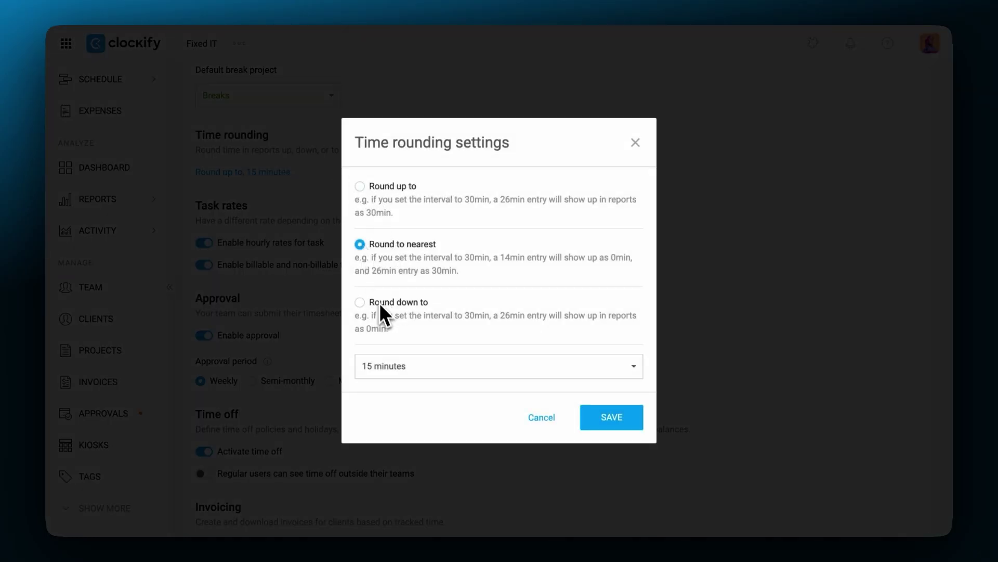
{"action": "left_click", "coordinate": [413, 365]}
{"action": "left_click", "coordinate": [396, 249]}
{"action": "left_click", "coordinate": [613, 428]}
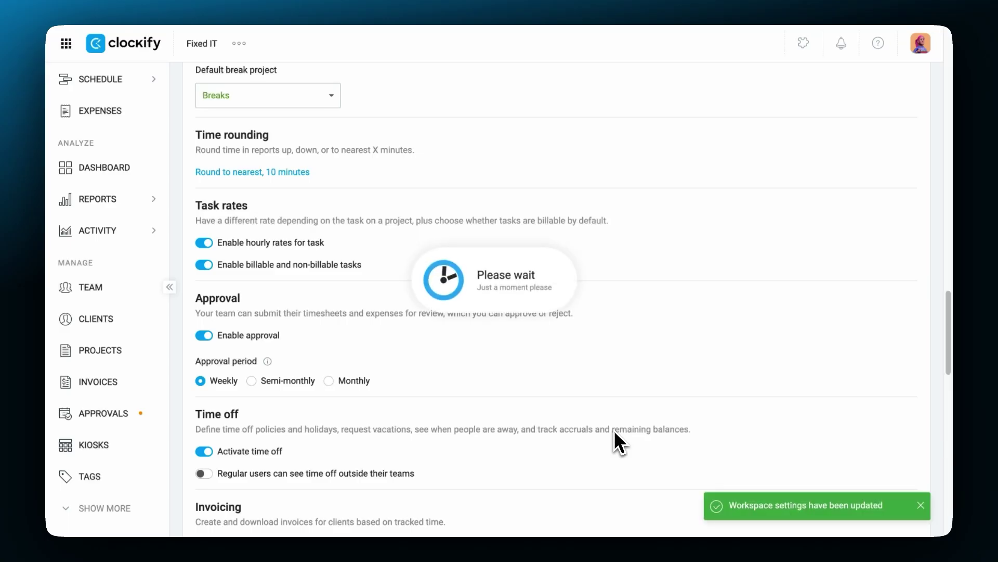
- Open the Summary report and apply rounding to its totals
{"action": "mouse_move", "coordinate": [104, 199]}
{"action": "left_click", "coordinate": [229, 229]}
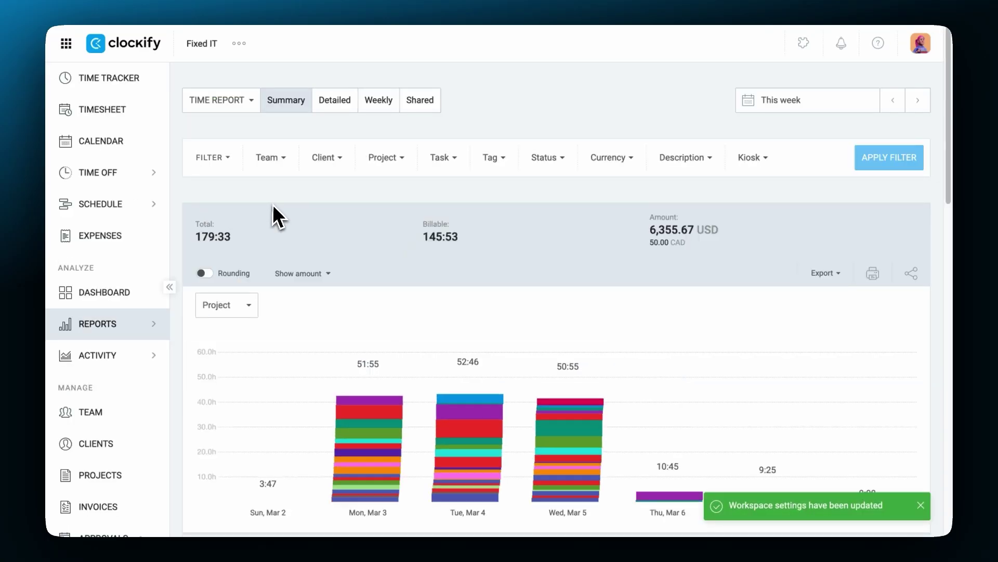
{"action": "left_click", "coordinate": [207, 273]}
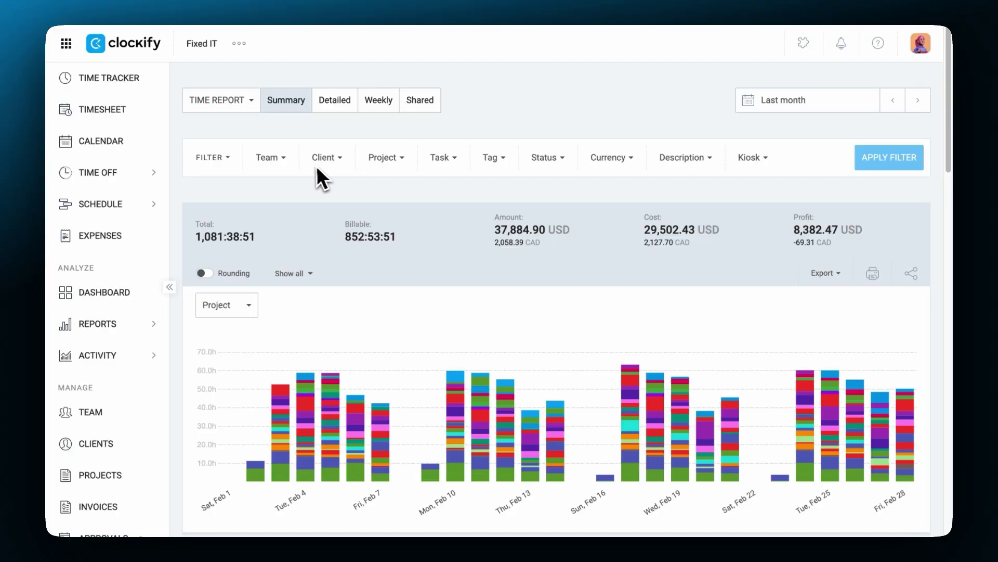
- Filter the Summary report to one team member, then clear all filters
{"action": "left_click", "coordinate": [278, 163]}
{"action": "type", "text": "leo"}
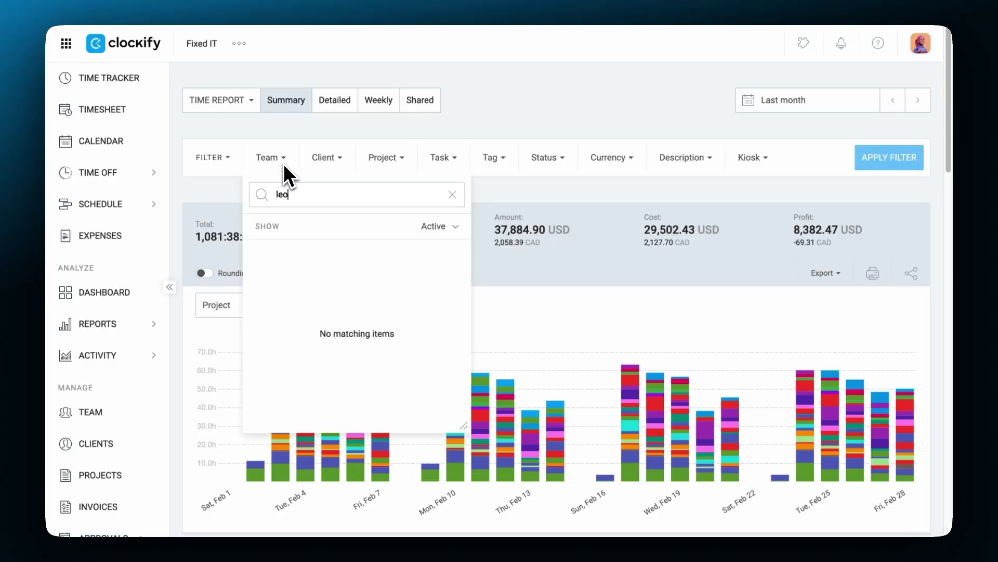
{"action": "left_click", "coordinate": [297, 296]}
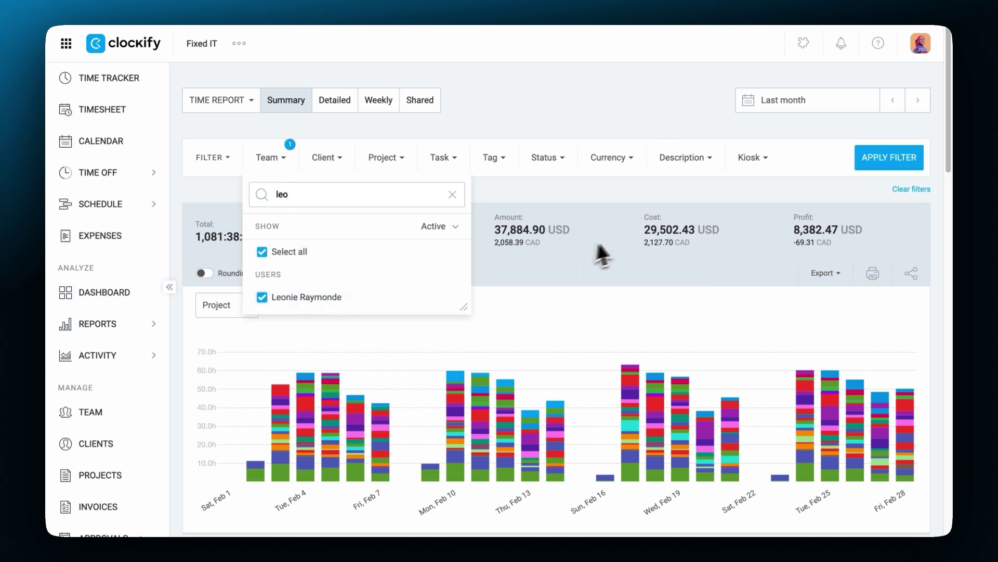
{"action": "left_click", "coordinate": [863, 165]}
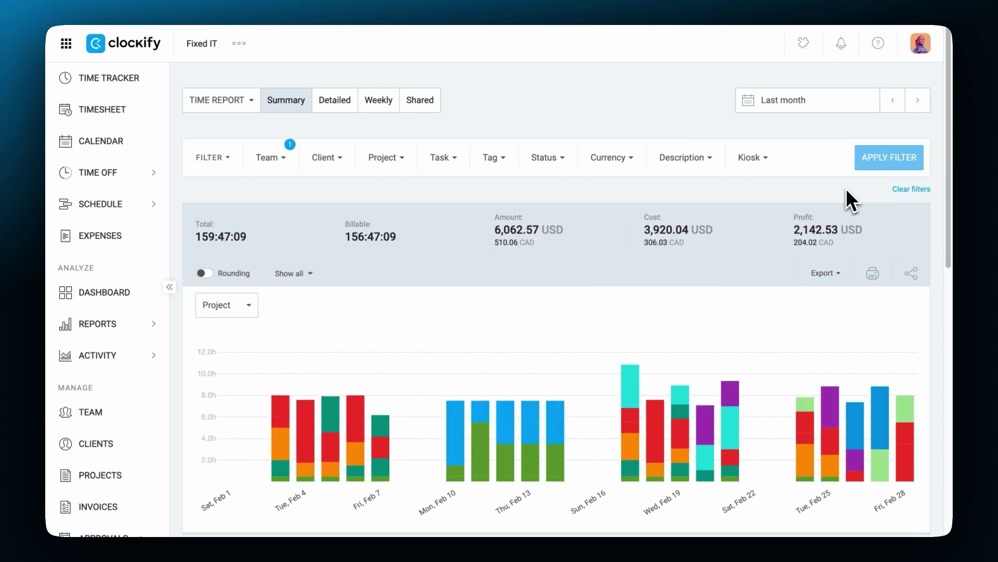
{"action": "left_click", "coordinate": [891, 188]}
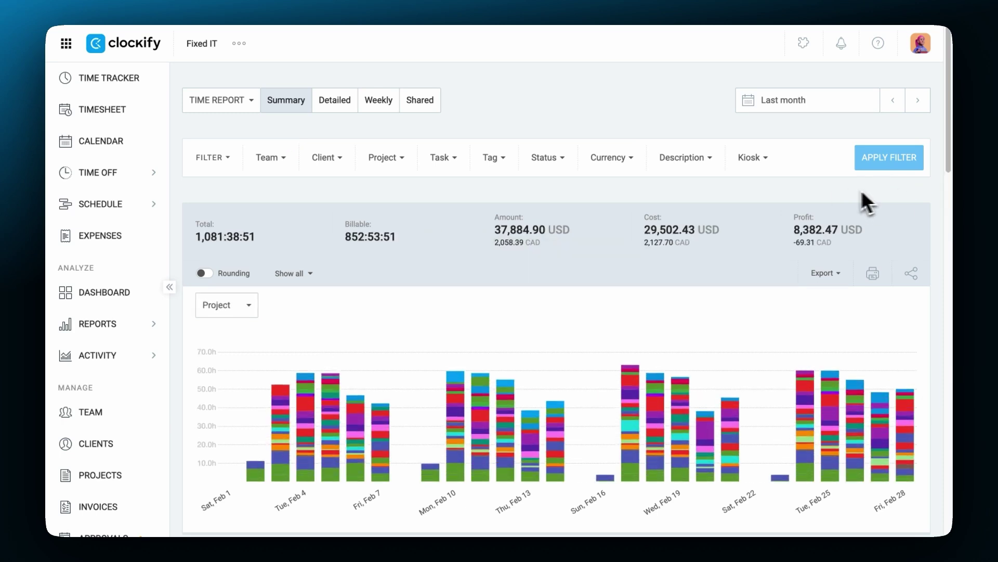
- Filter the report to the Bergsmid client and the Bergsmid Site project
{"action": "left_click", "coordinate": [347, 162]}
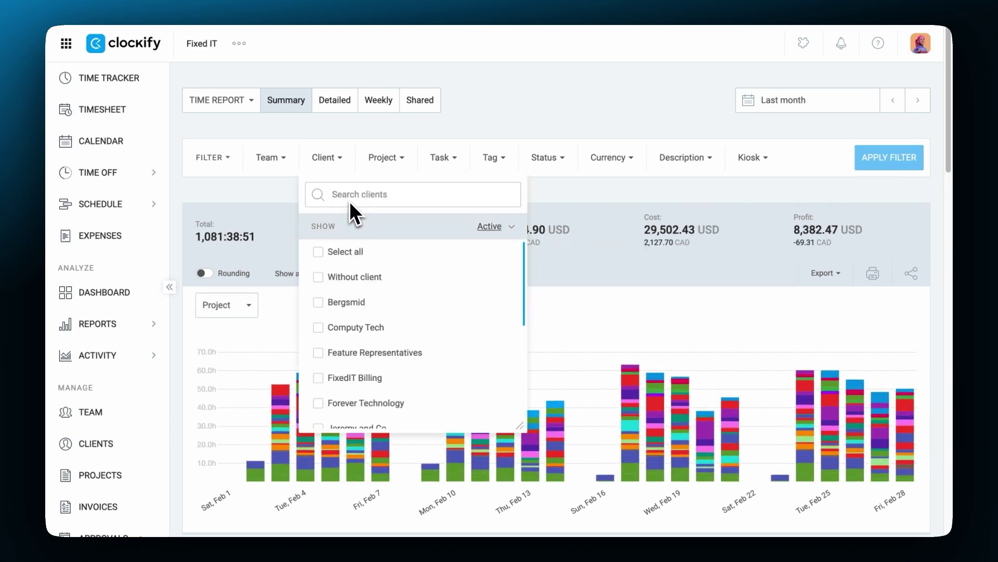
{"action": "left_click", "coordinate": [360, 301]}
{"action": "left_click", "coordinate": [905, 153]}
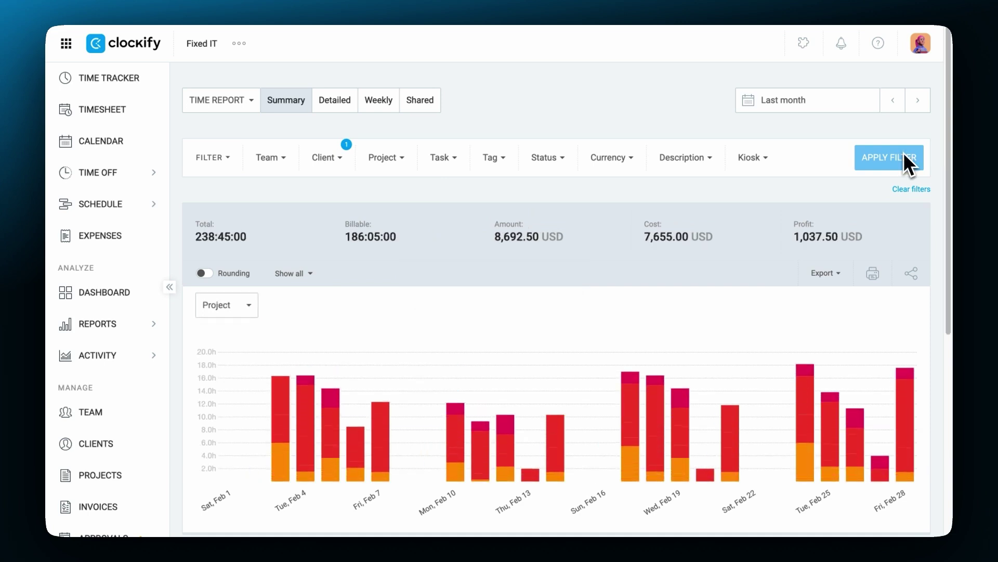
{"action": "left_click", "coordinate": [403, 156]}
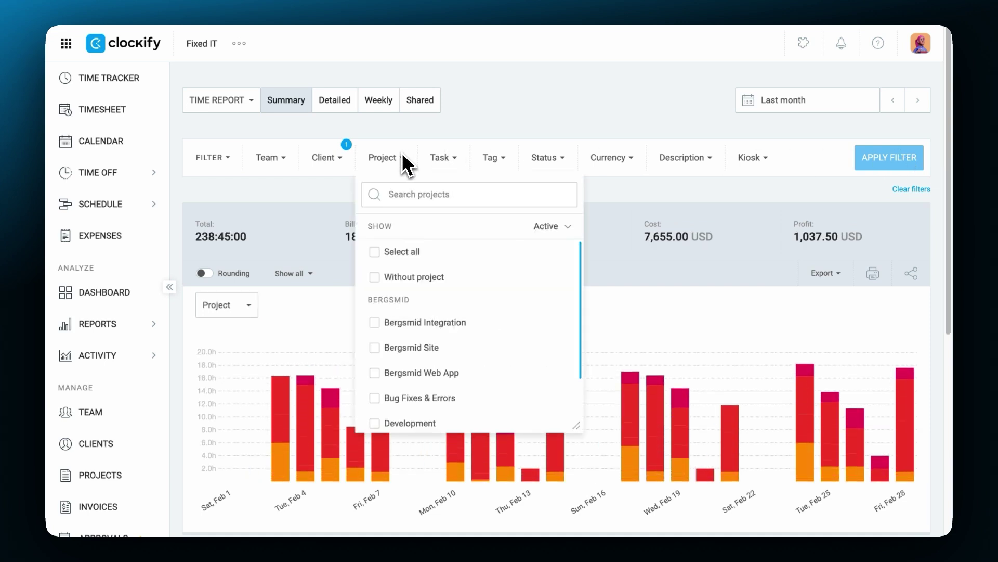
{"action": "left_click", "coordinate": [405, 347]}
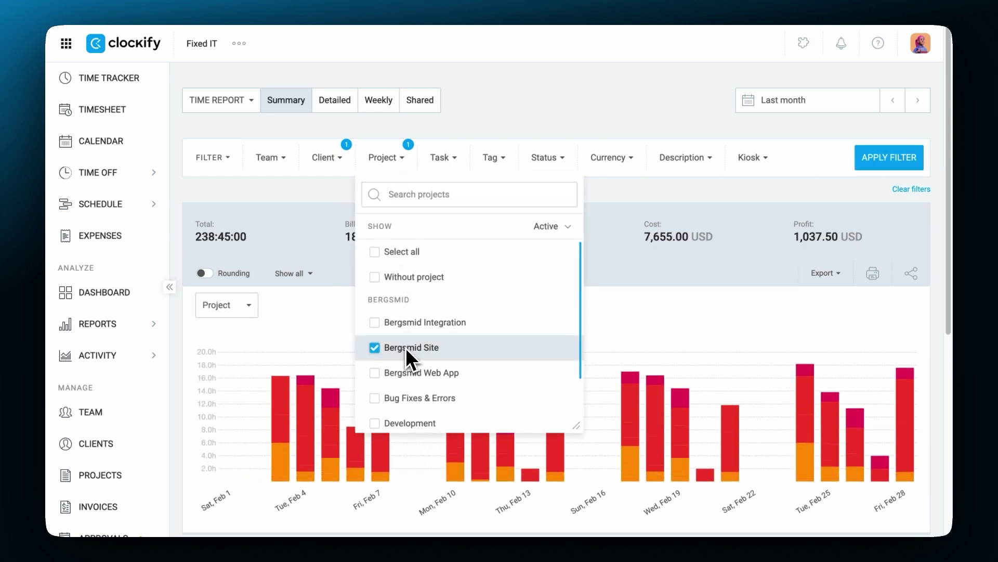
{"action": "left_click", "coordinate": [873, 159]}
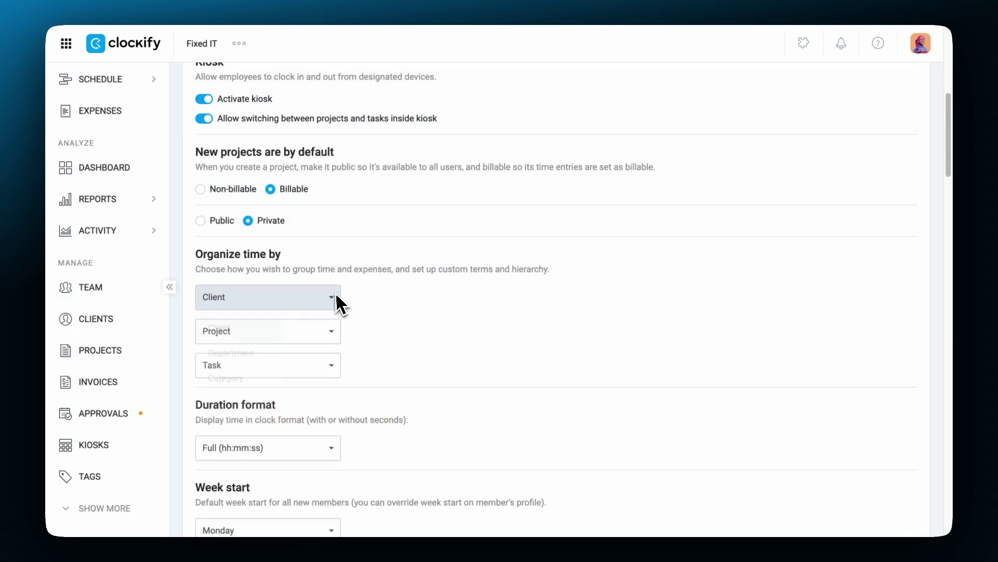
- Organize workspace time by a custom 'Type' label instead of Client, then return to the Summary report
{"action": "left_click", "coordinate": [326, 299]}
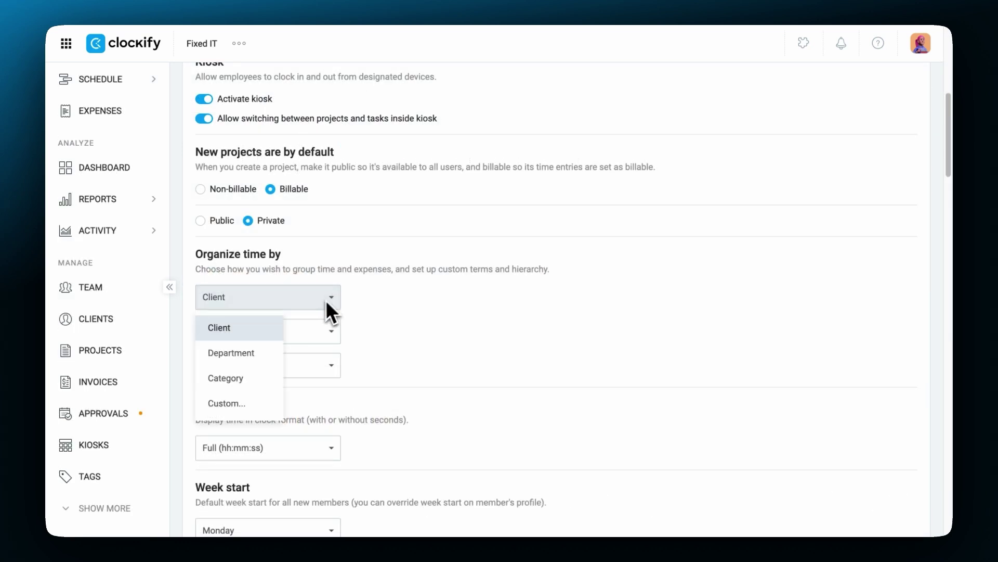
{"action": "left_click", "coordinate": [260, 397]}
{"action": "type", "text": "Type"}
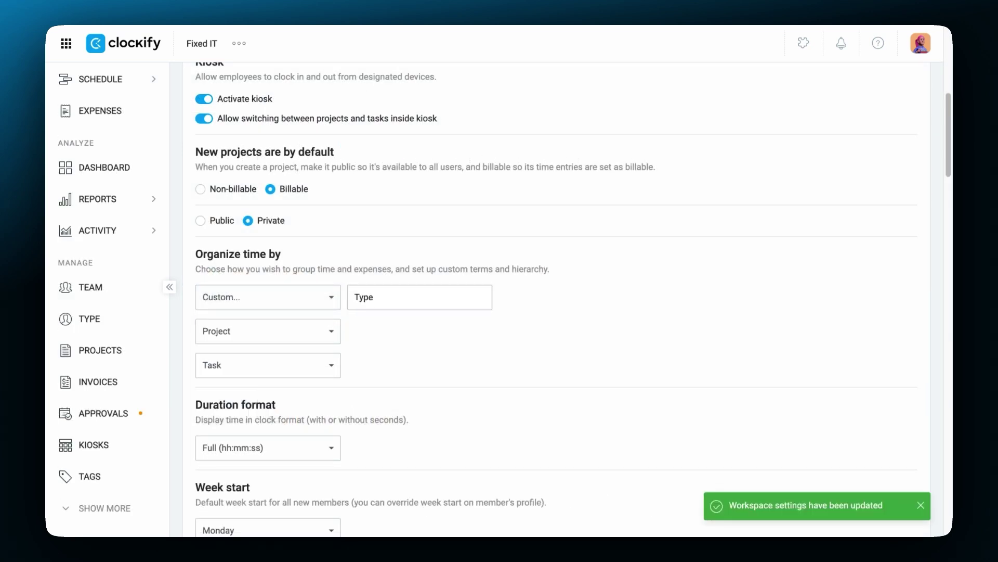
{"action": "left_click", "coordinate": [125, 204]}
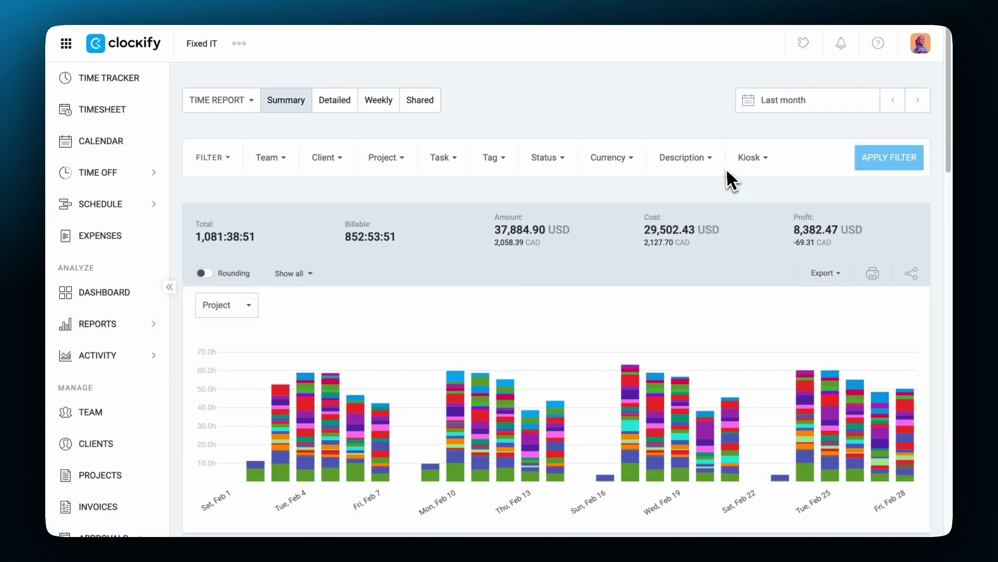
- Filter the summary report by the description keyword 'Kei'
{"action": "left_click", "coordinate": [710, 165]}
{"action": "type", "text": "K"}
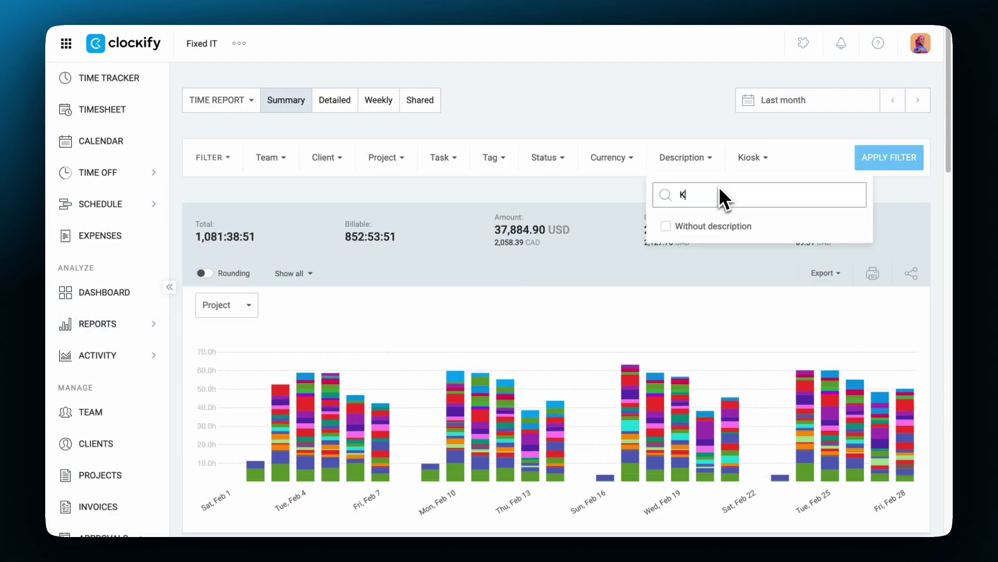
{"action": "type", "text": "eith"}
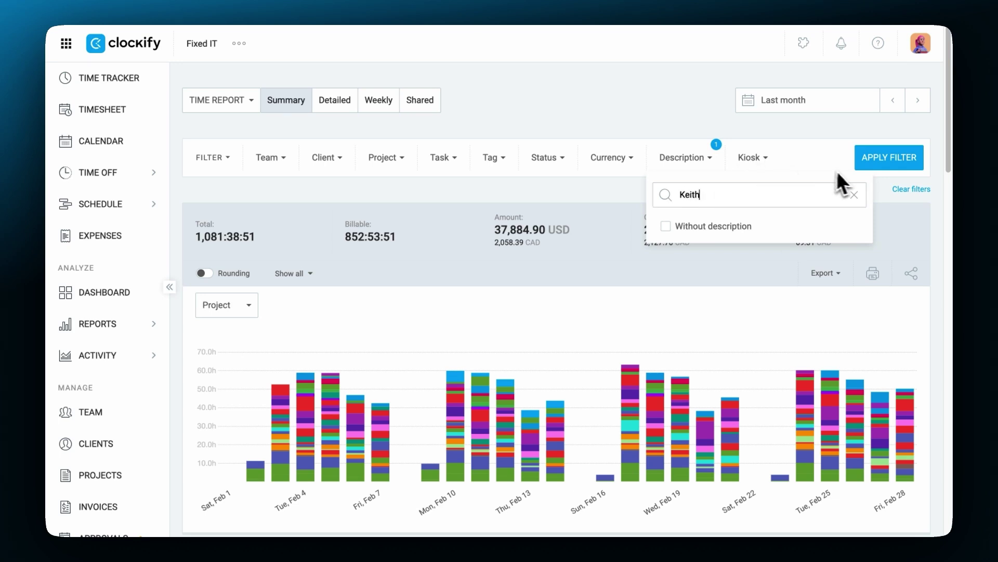
{"action": "left_click", "coordinate": [886, 167]}
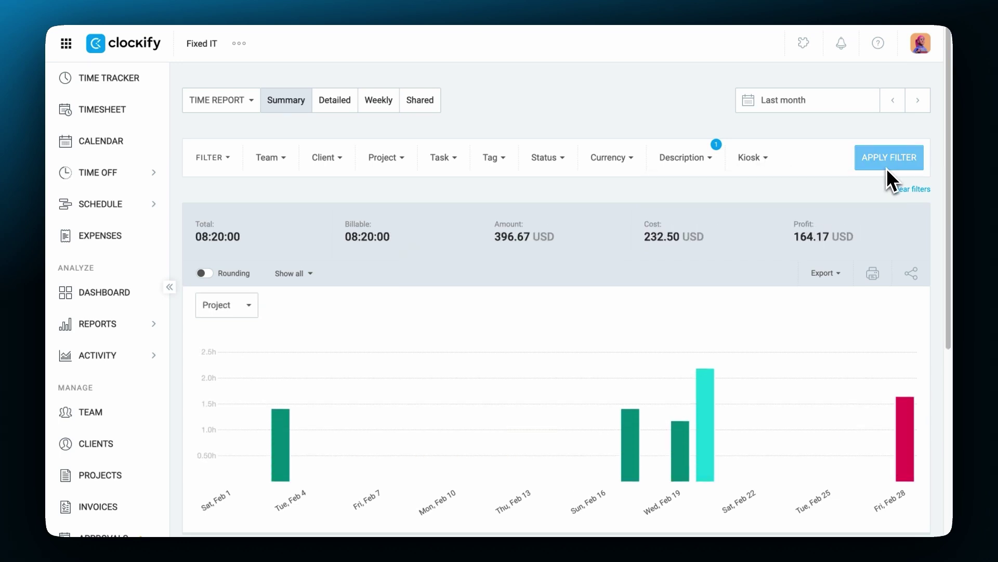
- Expand and collapse the Alpaca App and Bug Fixes & Errors groups to inspect their entries
{"action": "scroll", "coordinate": [886, 172], "scroll_direction": "down", "scroll_amount": 5}
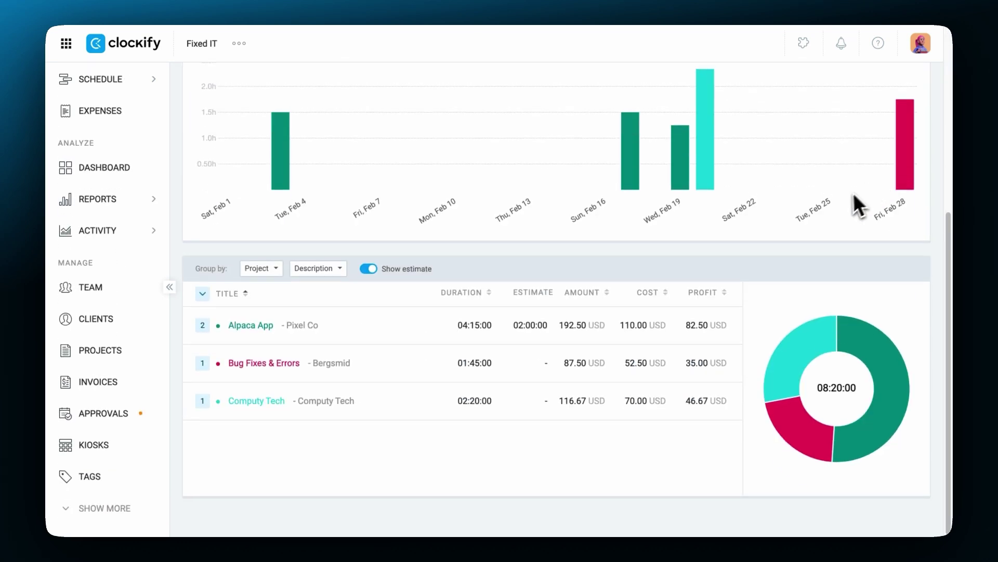
{"action": "left_click", "coordinate": [208, 328]}
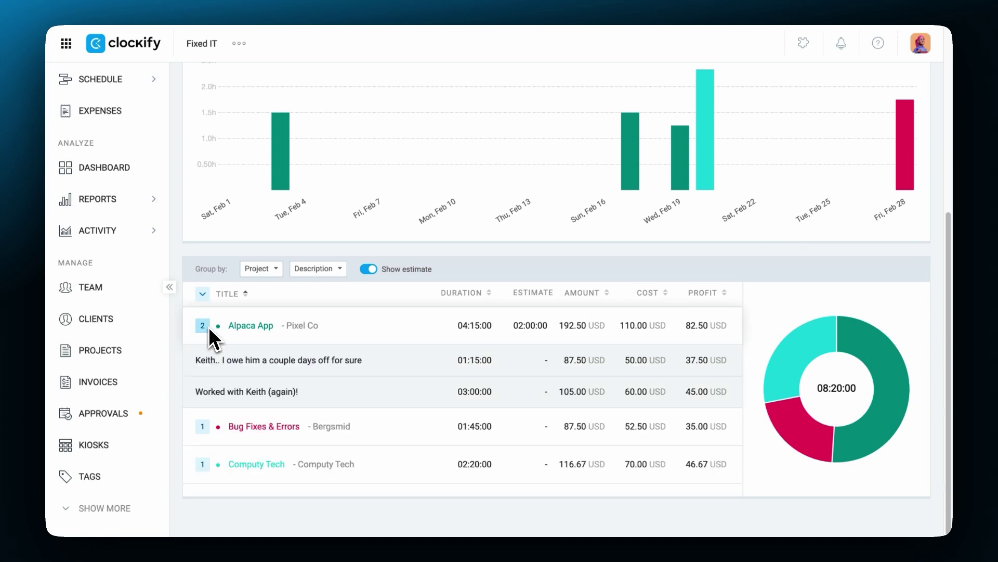
{"action": "left_click", "coordinate": [208, 326]}
{"action": "left_click", "coordinate": [202, 363]}
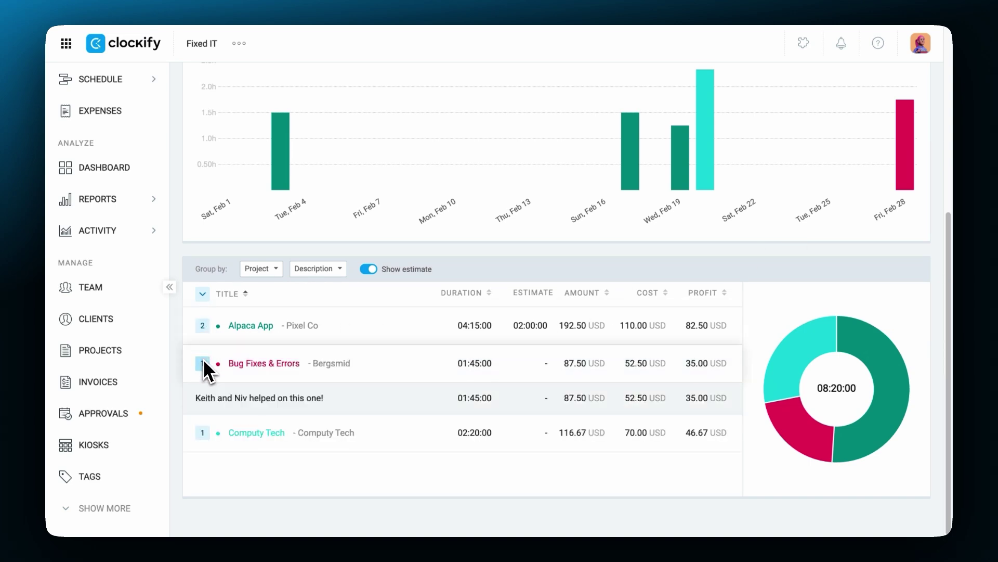
{"action": "left_click", "coordinate": [203, 363]}
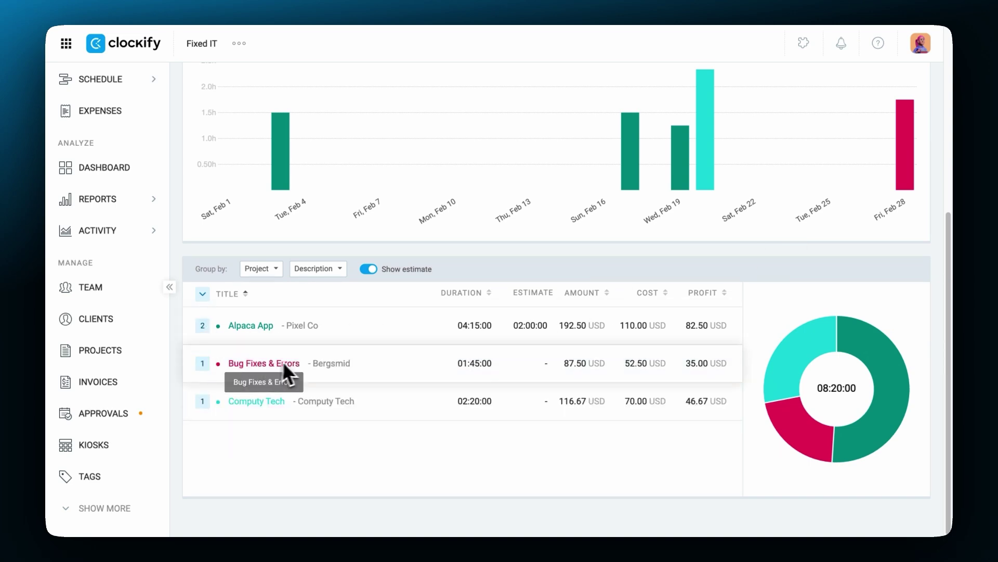
{"action": "scroll", "coordinate": [500, 362], "scroll_direction": "up", "scroll_amount": 5}
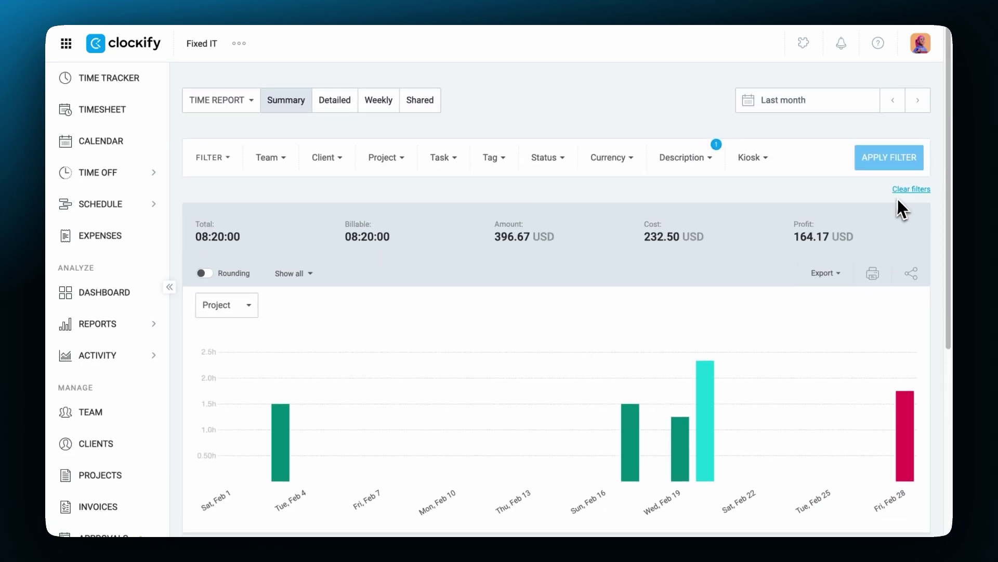
- Replace the description filter with a billable-only status filter, then clear it again
{"action": "left_click", "coordinate": [902, 190]}
{"action": "left_click", "coordinate": [560, 161]}
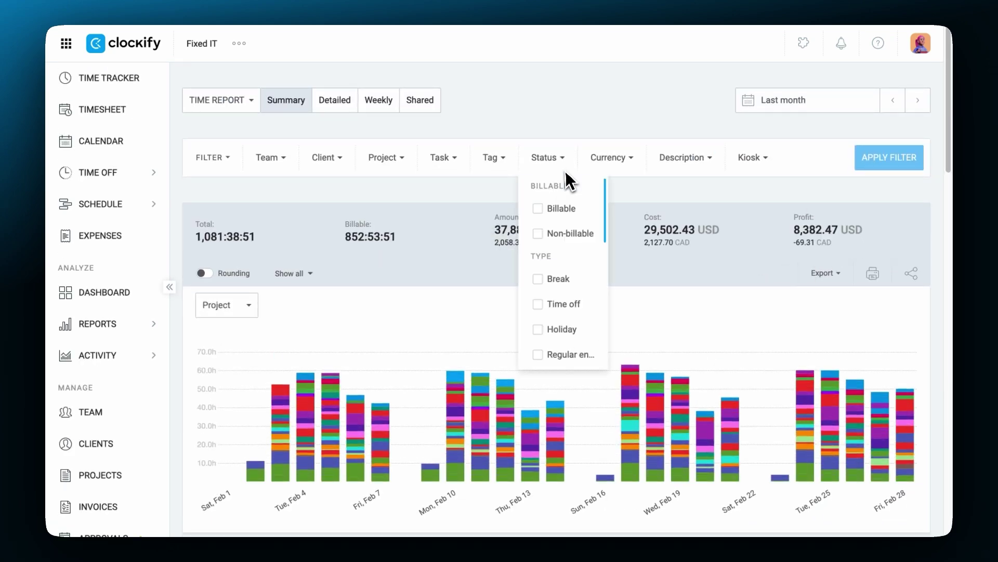
{"action": "left_click", "coordinate": [559, 208]}
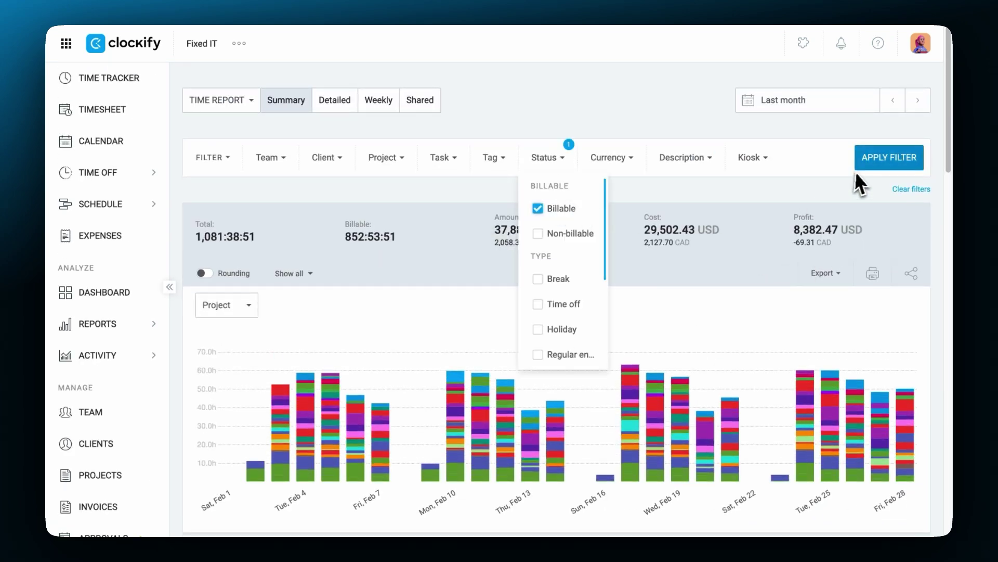
{"action": "left_click", "coordinate": [873, 164]}
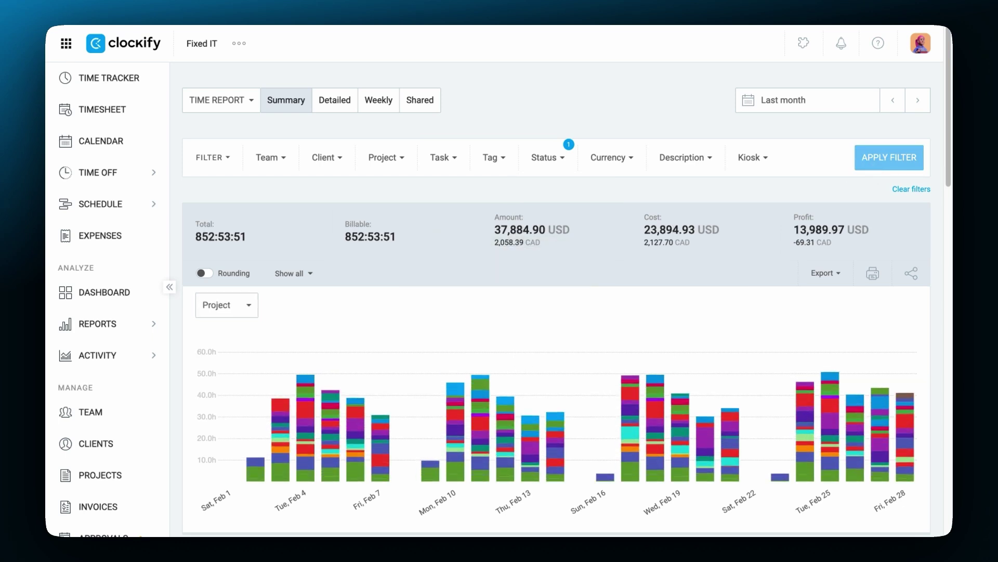
{"action": "left_click", "coordinate": [898, 187]}
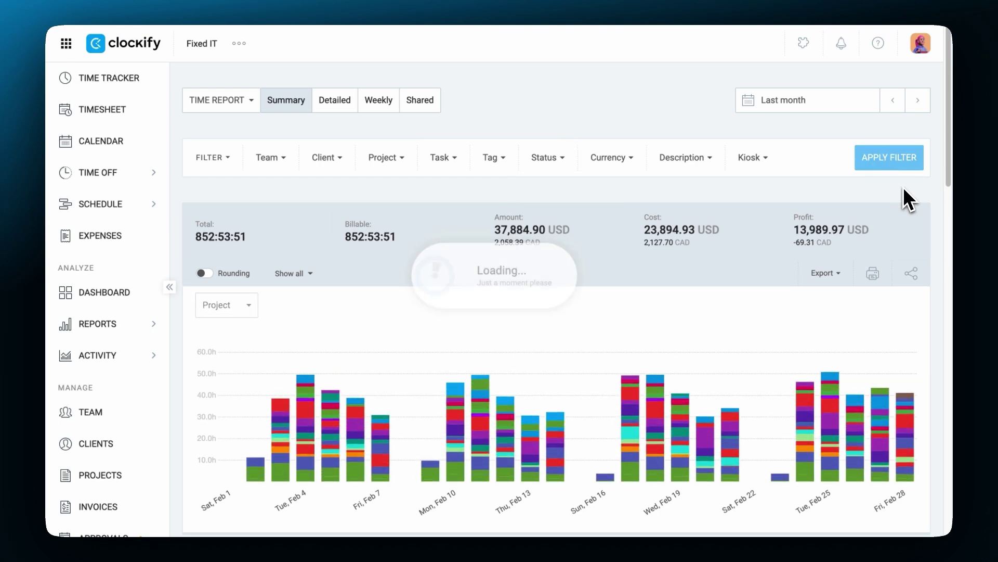
- Exclude entries tagged billed using the tag filter's 'Does not contain' mode
{"action": "left_click", "coordinate": [498, 158]}
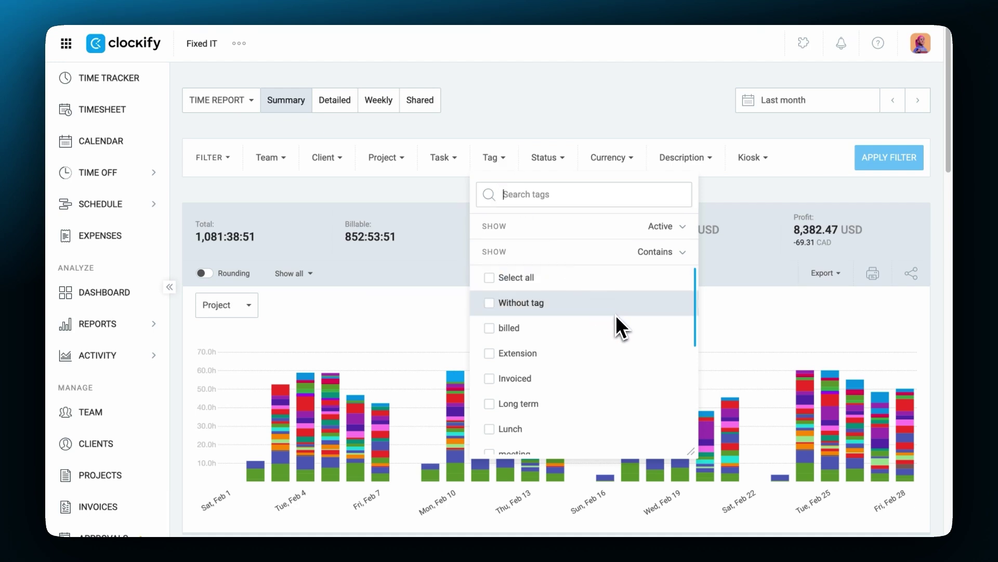
{"action": "scroll", "coordinate": [615, 315], "scroll_direction": "down", "scroll_amount": 3}
{"action": "scroll", "coordinate": [615, 325], "scroll_direction": "down", "scroll_amount": 4}
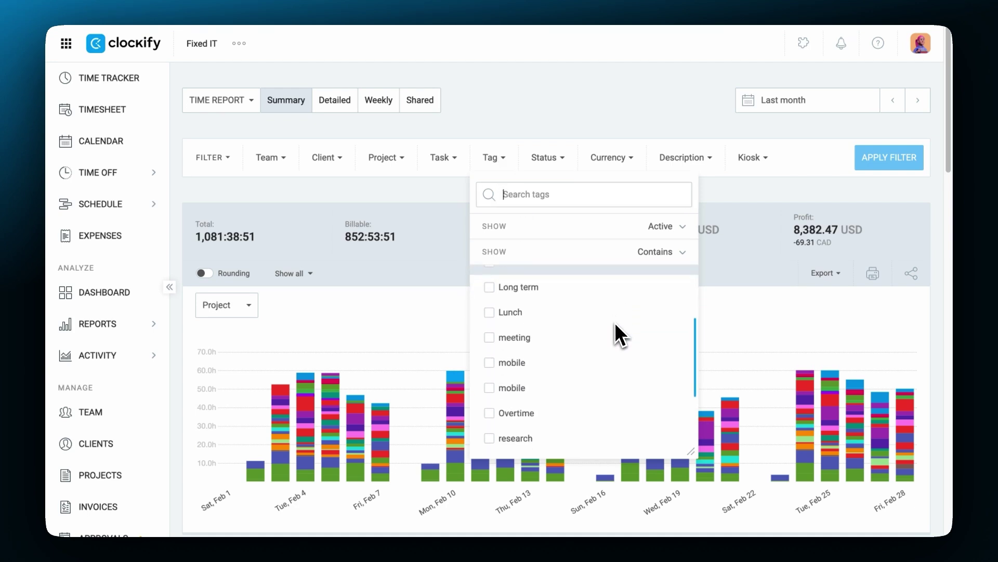
{"action": "scroll", "coordinate": [615, 323], "scroll_direction": "down", "scroll_amount": 2}
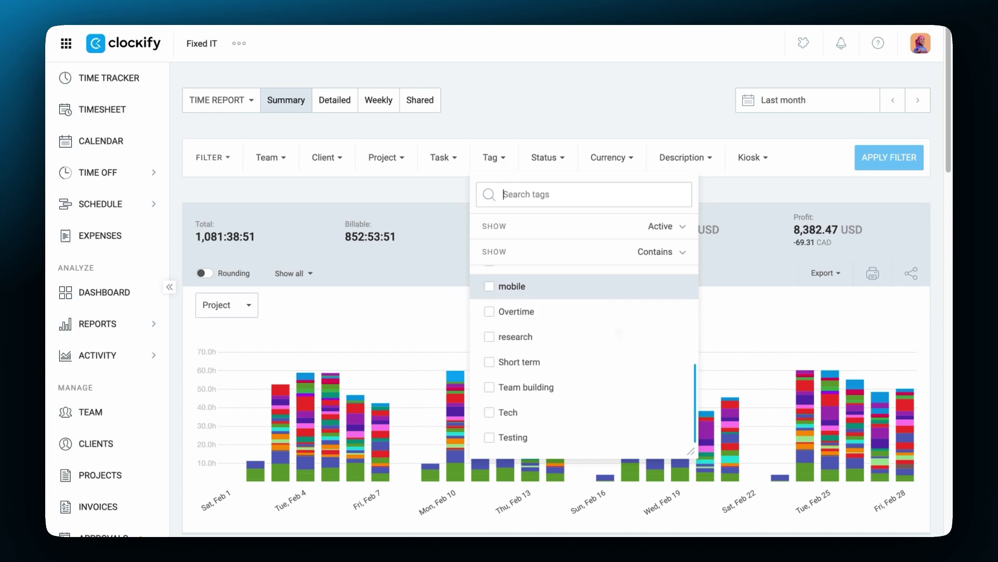
{"action": "scroll", "coordinate": [614, 322], "scroll_direction": "up", "scroll_amount": 9}
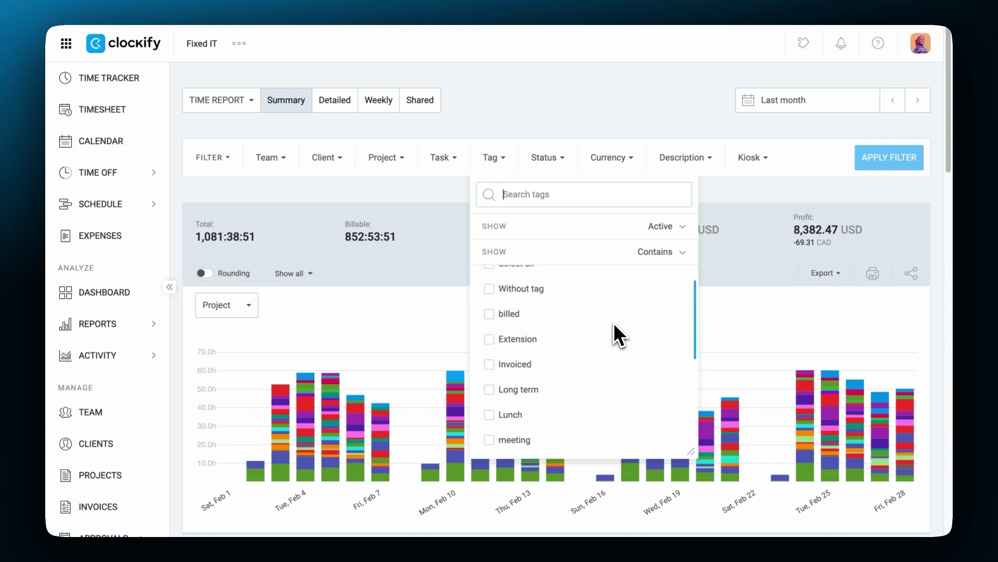
{"action": "left_click", "coordinate": [679, 255]}
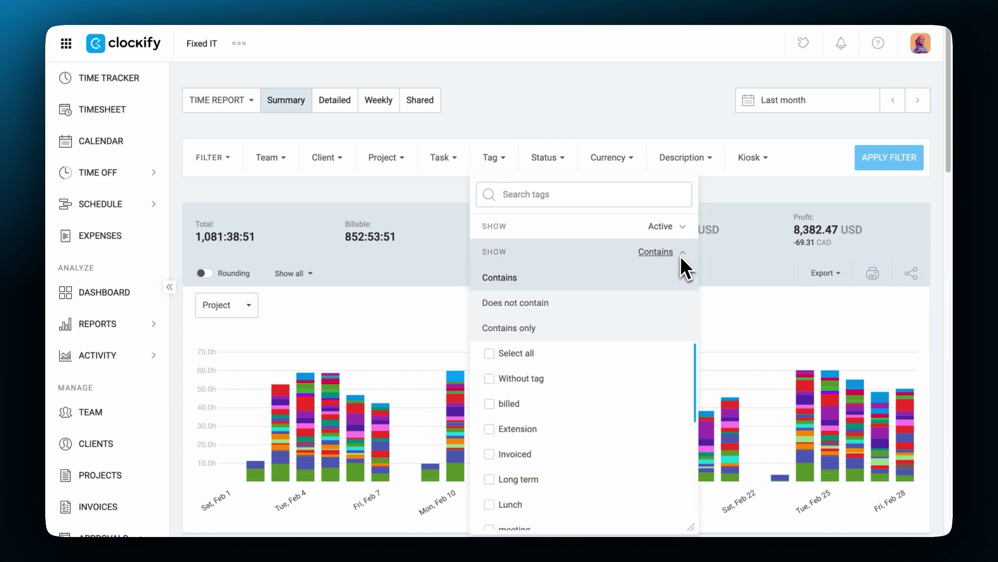
{"action": "left_click", "coordinate": [647, 303]}
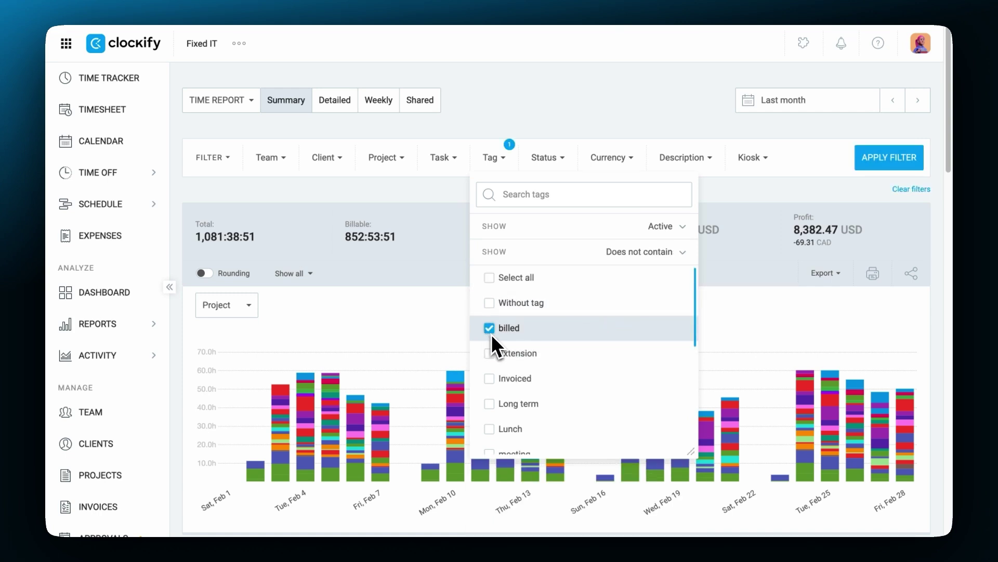
{"action": "left_click", "coordinate": [899, 159]}
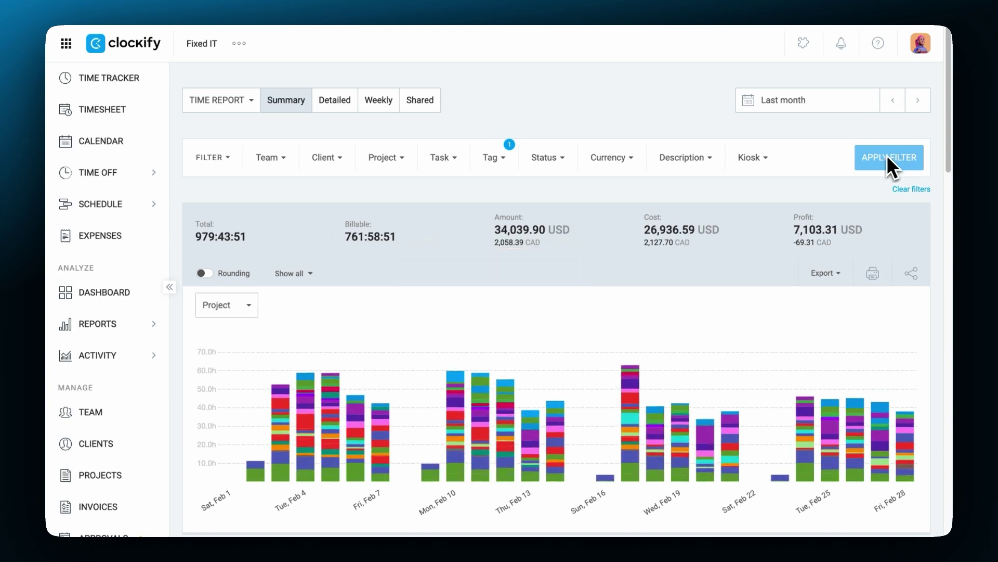
{"action": "left_click", "coordinate": [398, 160]}
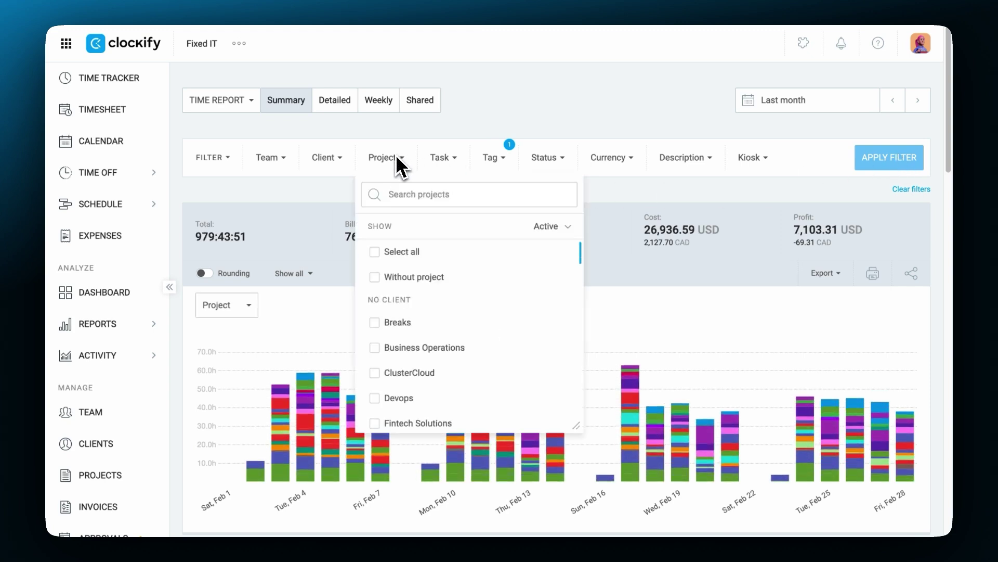
- Filter by all projects including archived ones, apply, then clear the filters
{"action": "left_click", "coordinate": [538, 228]}
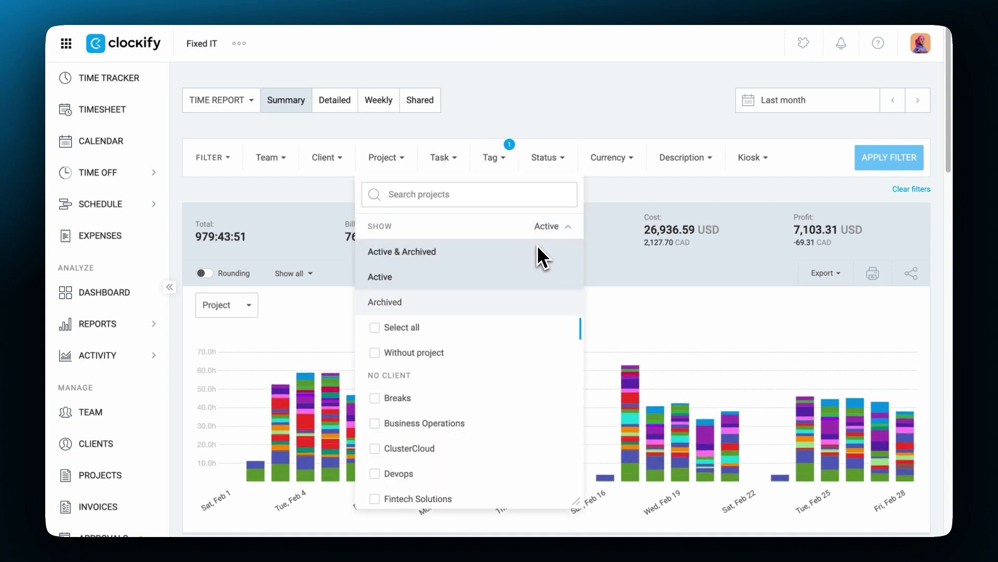
{"action": "left_click", "coordinate": [540, 299]}
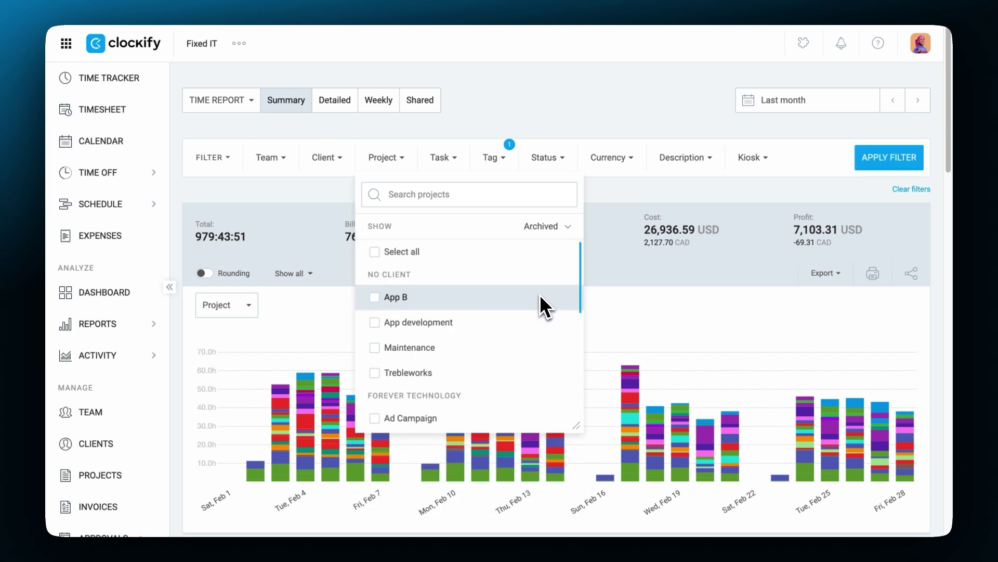
{"action": "left_click", "coordinate": [414, 256]}
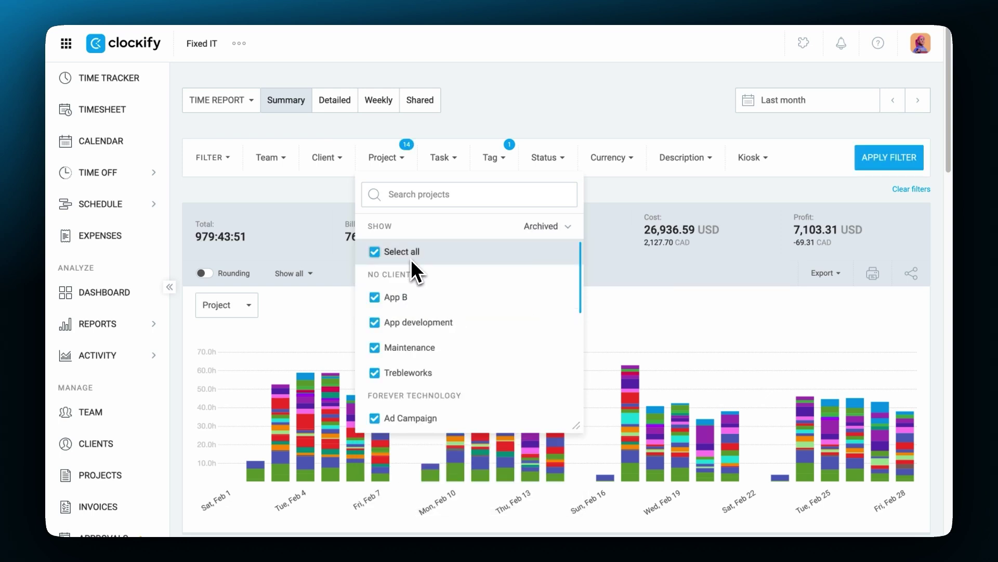
{"action": "left_click", "coordinate": [397, 164]}
{"action": "left_click", "coordinate": [865, 165]}
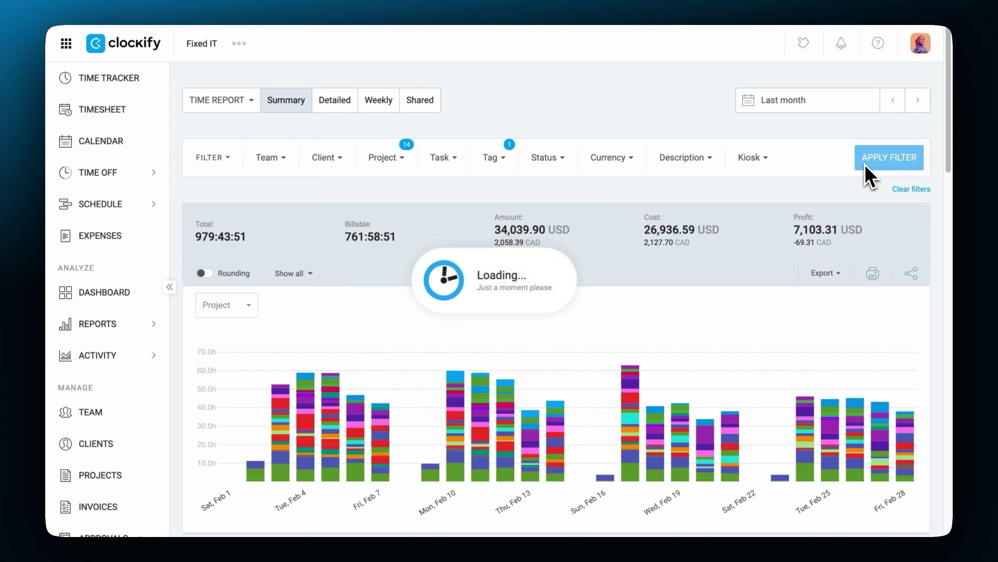
{"action": "left_click", "coordinate": [903, 190]}
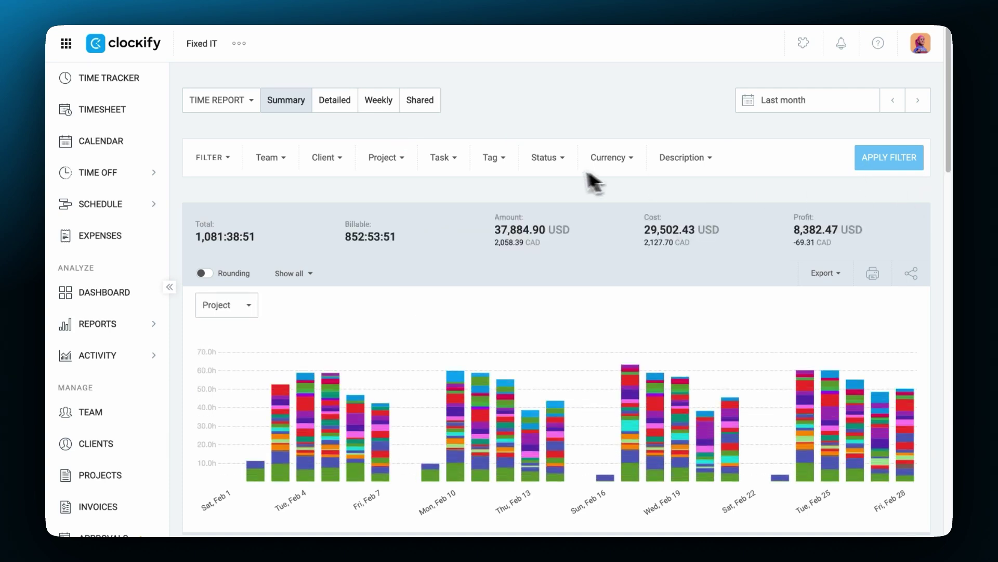
- Swap Currency for Project Status in the filter bar and apply the filters
{"action": "left_click", "coordinate": [222, 158]}
{"action": "left_click", "coordinate": [242, 244]}
{"action": "scroll", "coordinate": [242, 241], "scroll_direction": "down", "scroll_amount": 6}
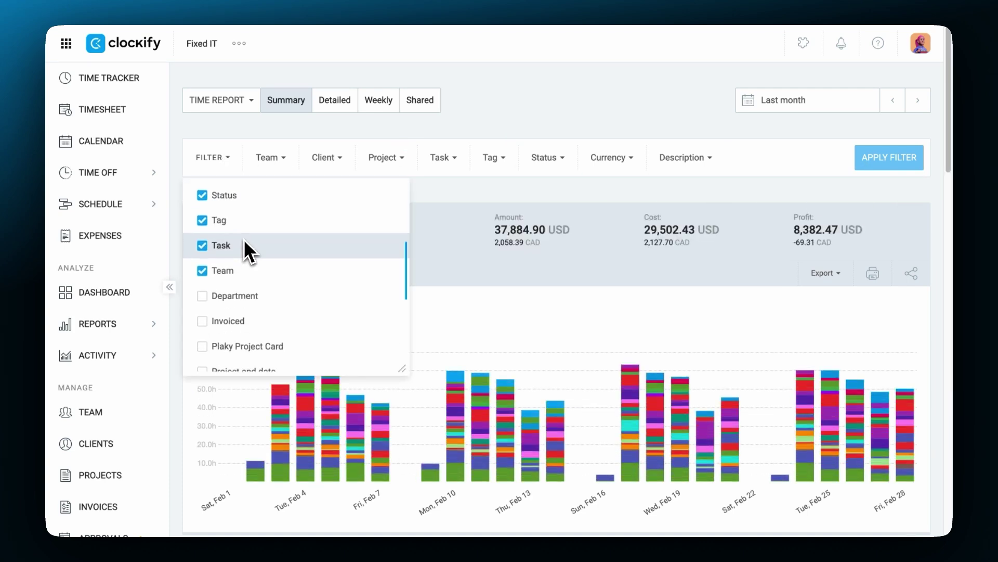
{"action": "left_click", "coordinate": [248, 292]}
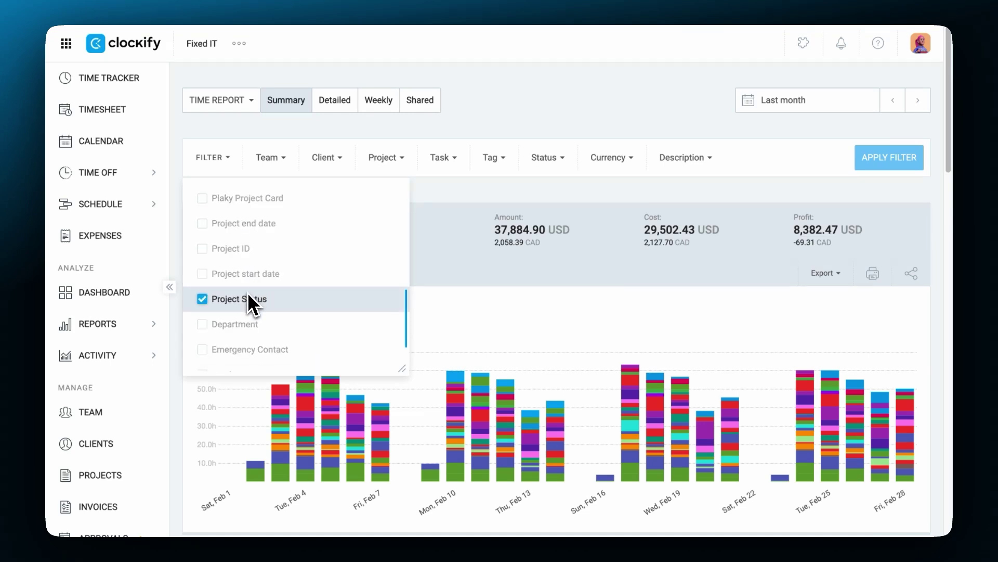
{"action": "left_click", "coordinate": [680, 229]}
{"action": "left_click", "coordinate": [697, 158]}
{"action": "left_click", "coordinate": [863, 164]}
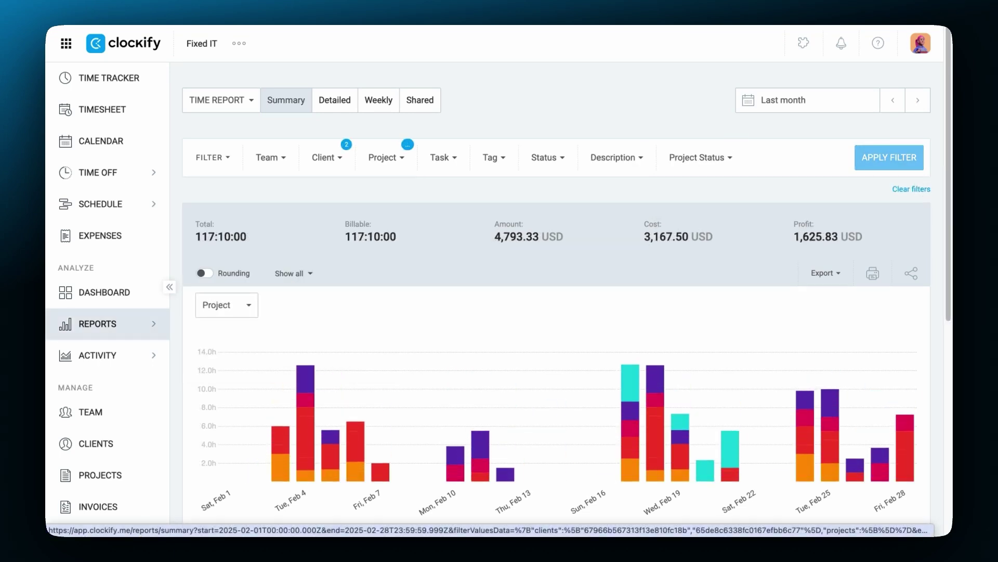
- Expand Bergsmid Integration and view its entries in the Detailed report
{"action": "scroll", "coordinate": [426, 254], "scroll_direction": "down", "scroll_amount": 6}
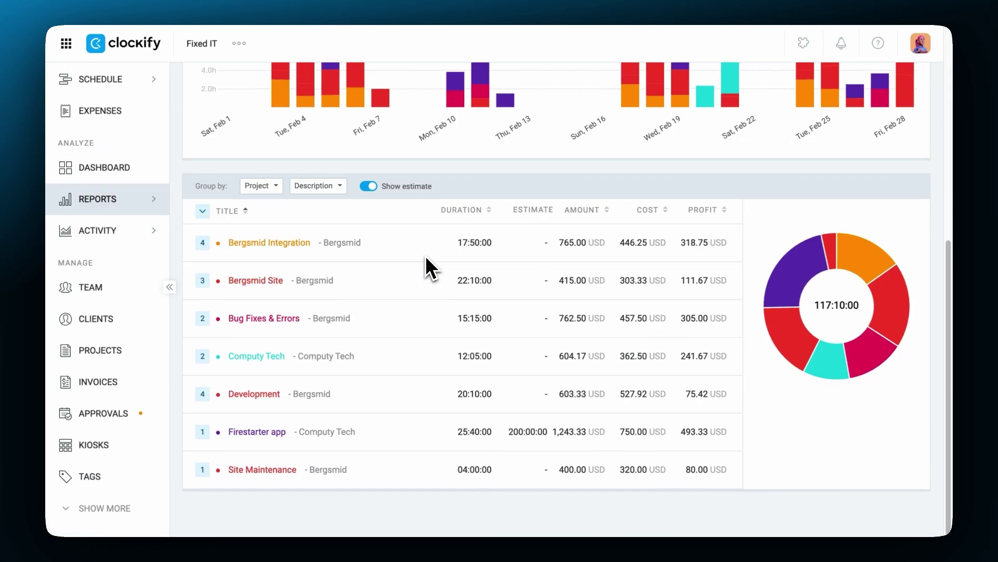
{"action": "left_click", "coordinate": [202, 250]}
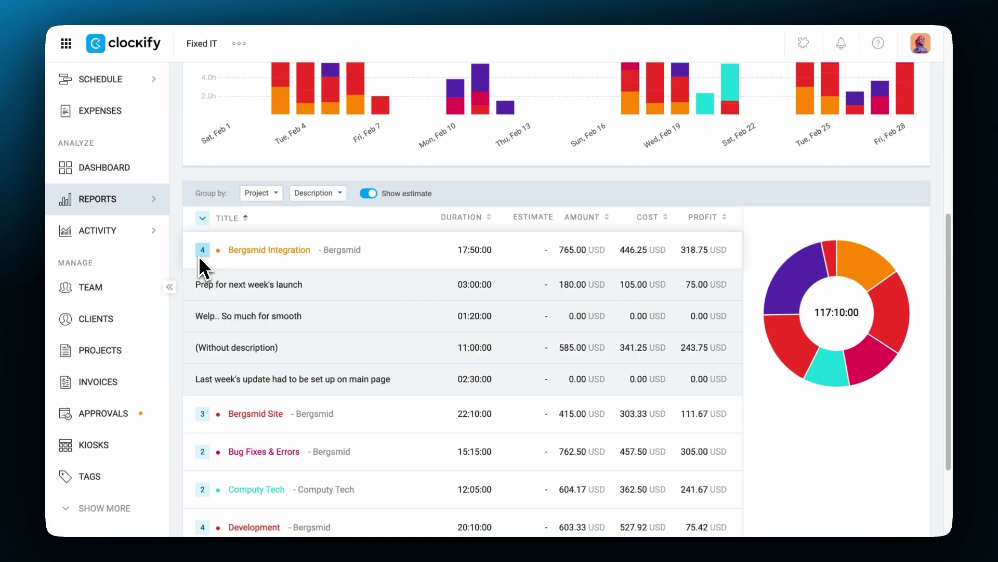
{"action": "left_click", "coordinate": [273, 254]}
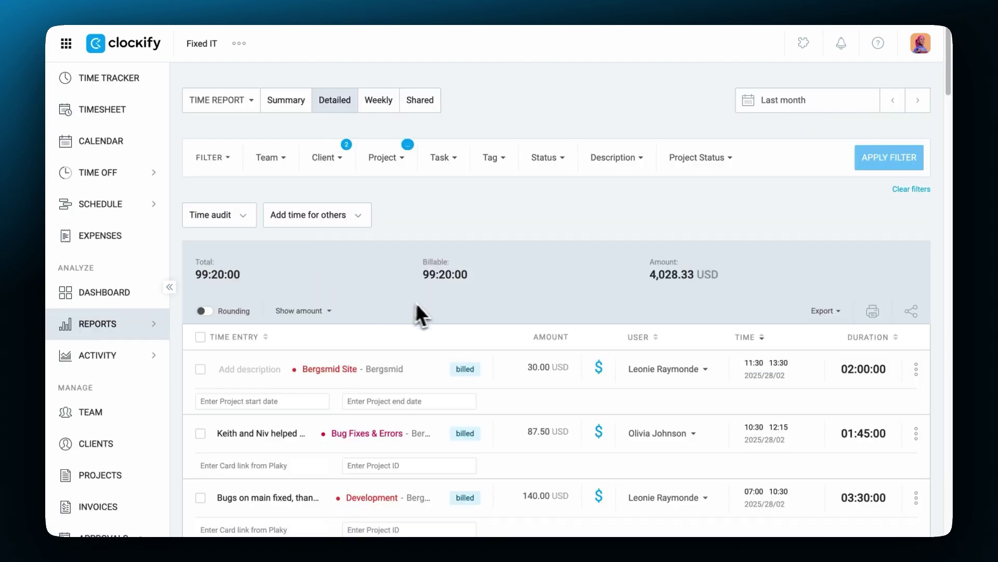
{"action": "scroll", "coordinate": [540, 309], "scroll_direction": "down", "scroll_amount": 3}
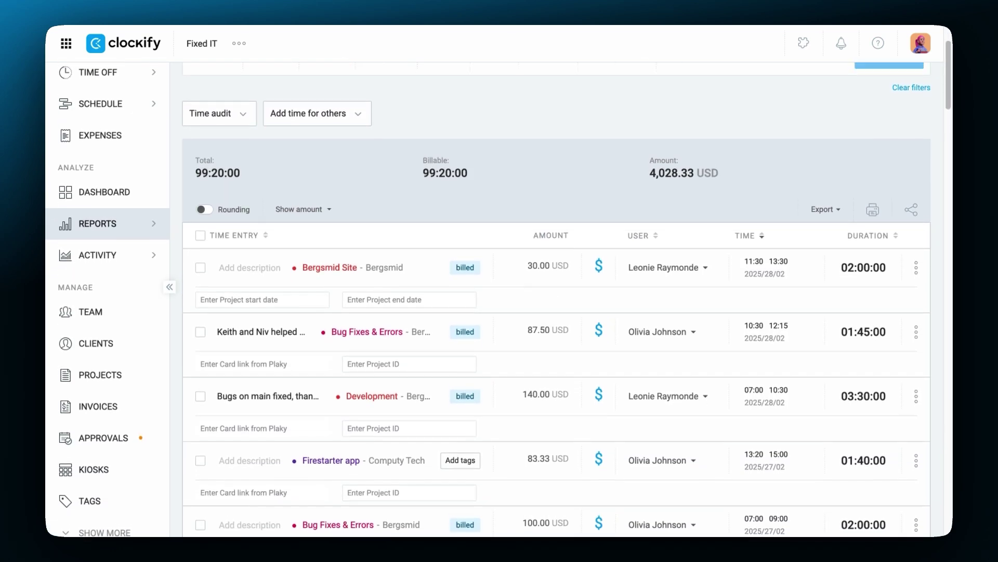
{"action": "scroll", "coordinate": [541, 308], "scroll_direction": "up", "scroll_amount": 3}
- Switch between the Summary, Detailed and Weekly reports, checking their client and project filters
{"action": "left_click", "coordinate": [303, 104]}
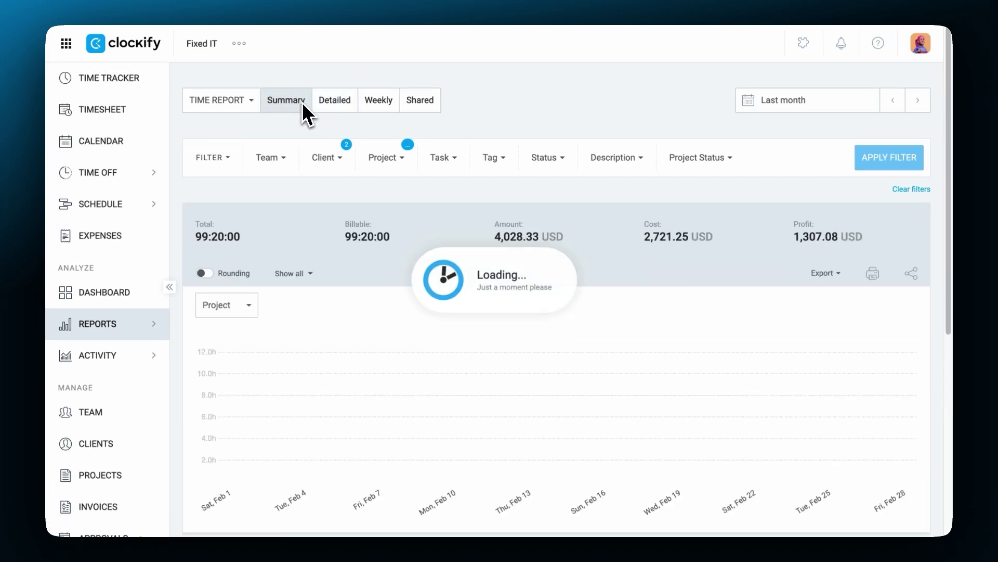
{"action": "left_click", "coordinate": [333, 156]}
{"action": "left_click", "coordinate": [387, 158]}
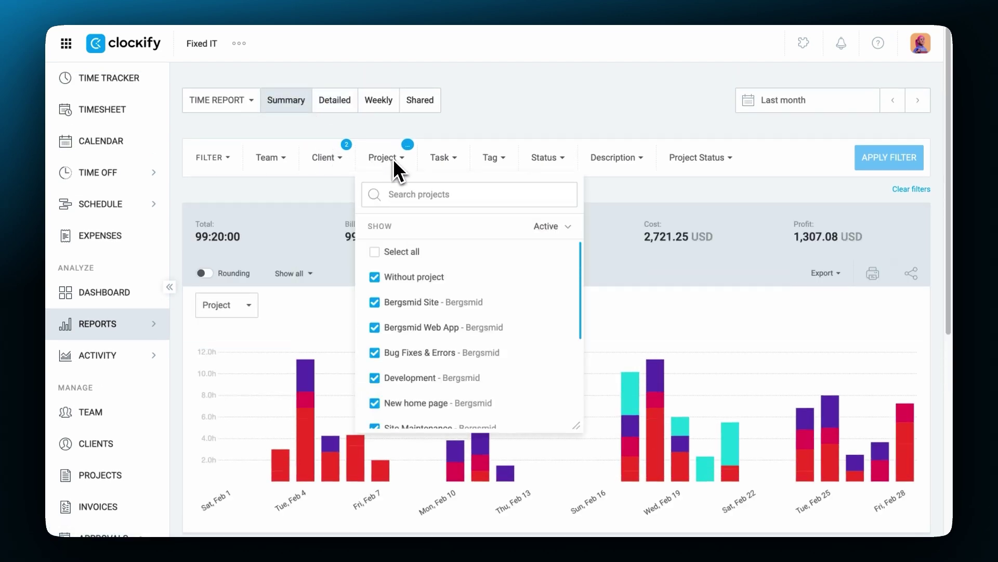
{"action": "left_click", "coordinate": [351, 106]}
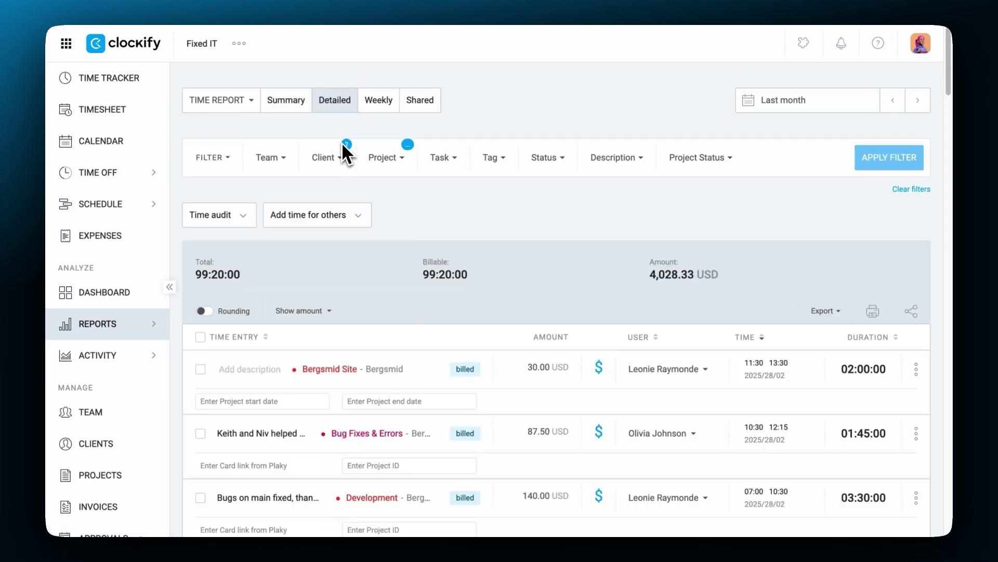
{"action": "left_click", "coordinate": [341, 149]}
{"action": "left_click", "coordinate": [378, 158]}
{"action": "left_click", "coordinate": [379, 100]}
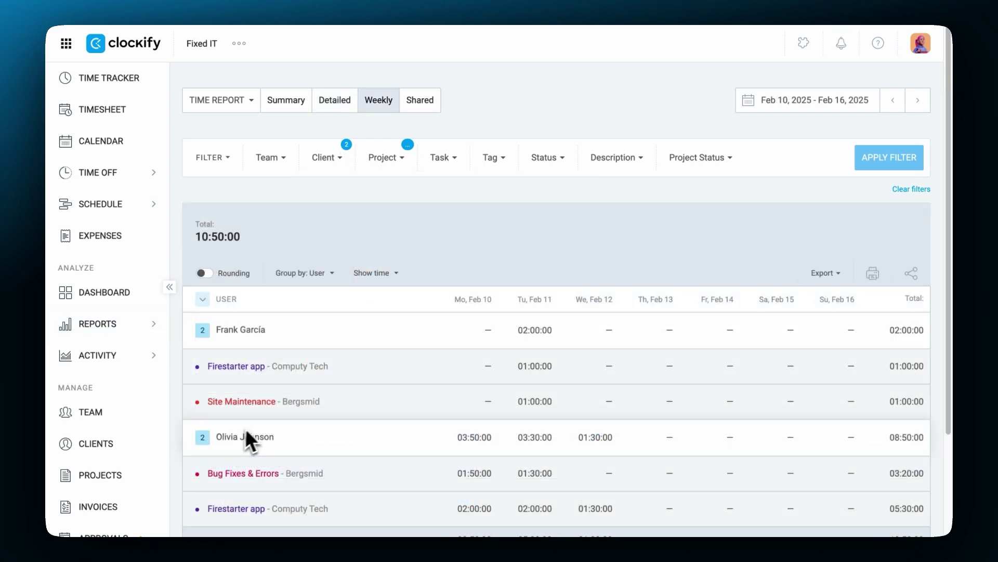
- Clear the client and project filters and return to the Summary report
{"action": "left_click", "coordinate": [887, 190]}
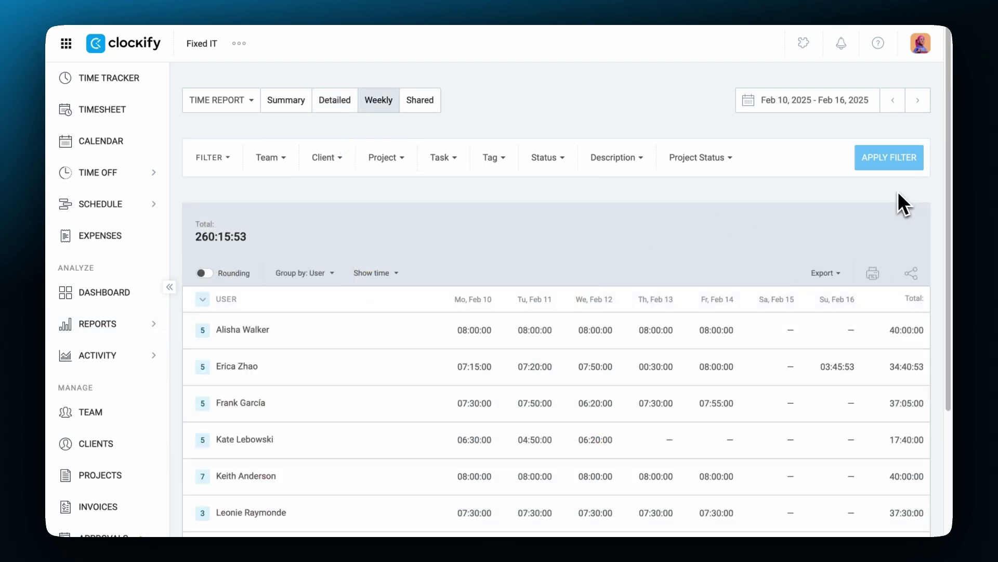
{"action": "left_click", "coordinate": [300, 107]}
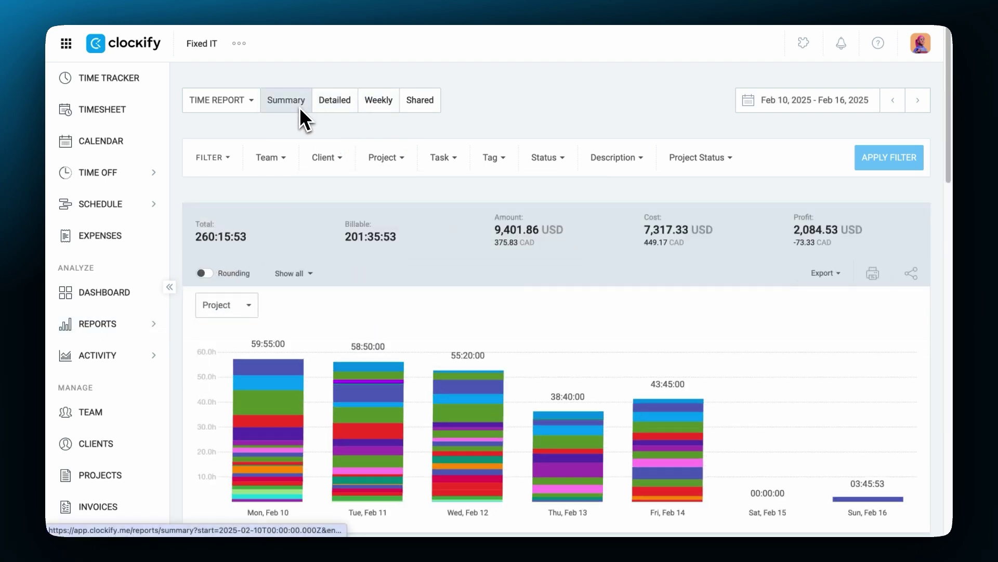
{"action": "left_click", "coordinate": [221, 100]}
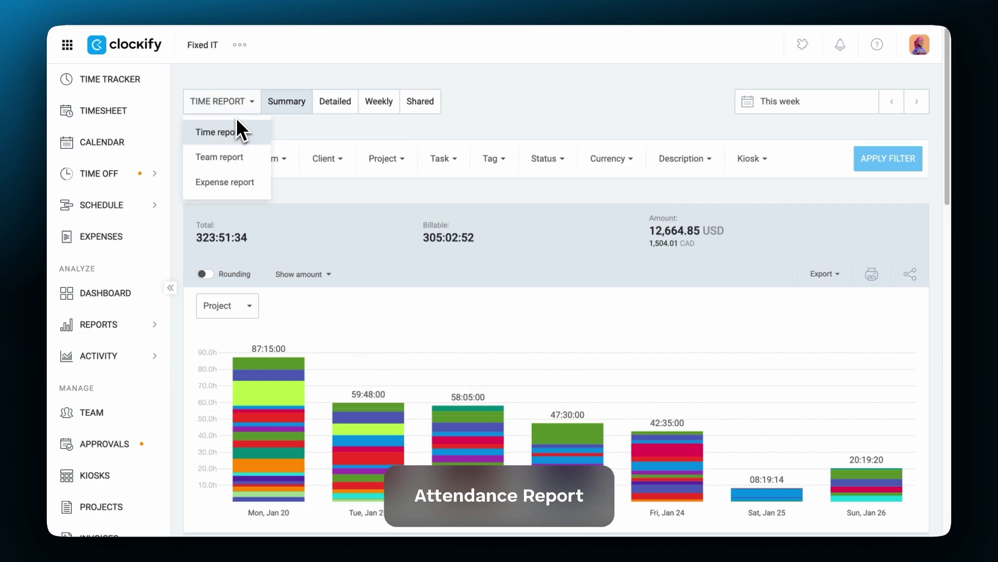
- Switch to the team Attendance report and limit it to Today
{"action": "left_click", "coordinate": [236, 156]}
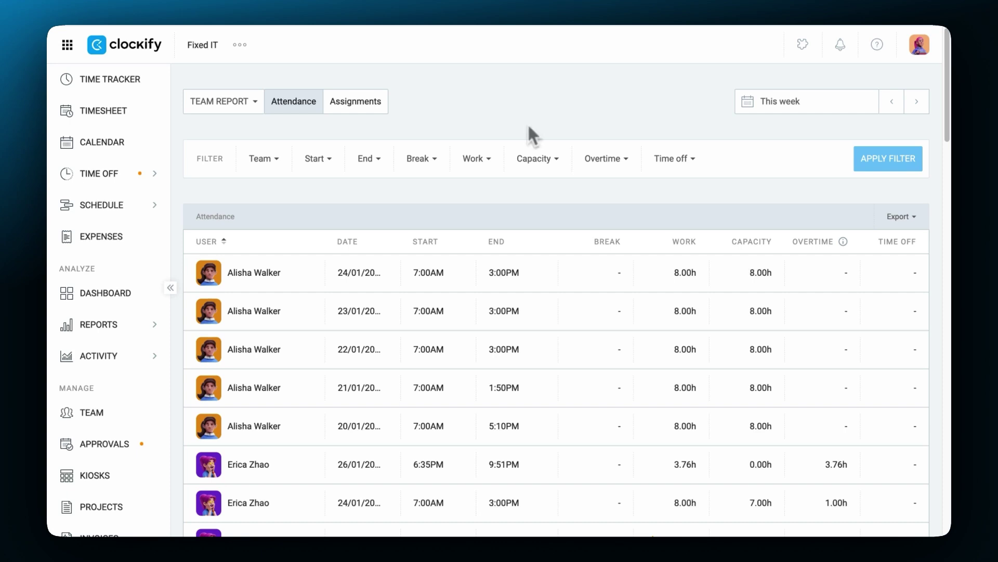
{"action": "left_click", "coordinate": [741, 101]}
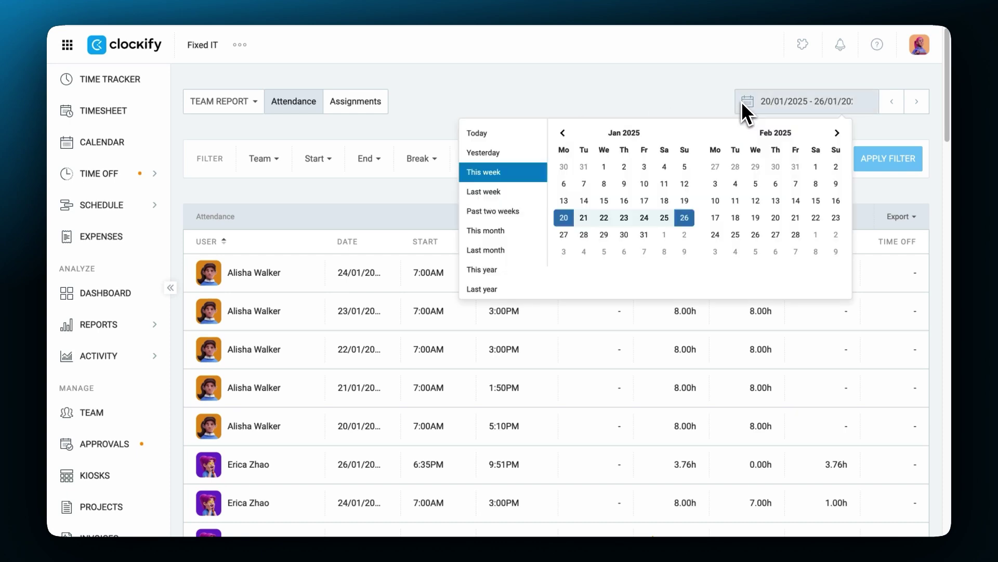
{"action": "left_click", "coordinate": [496, 135]}
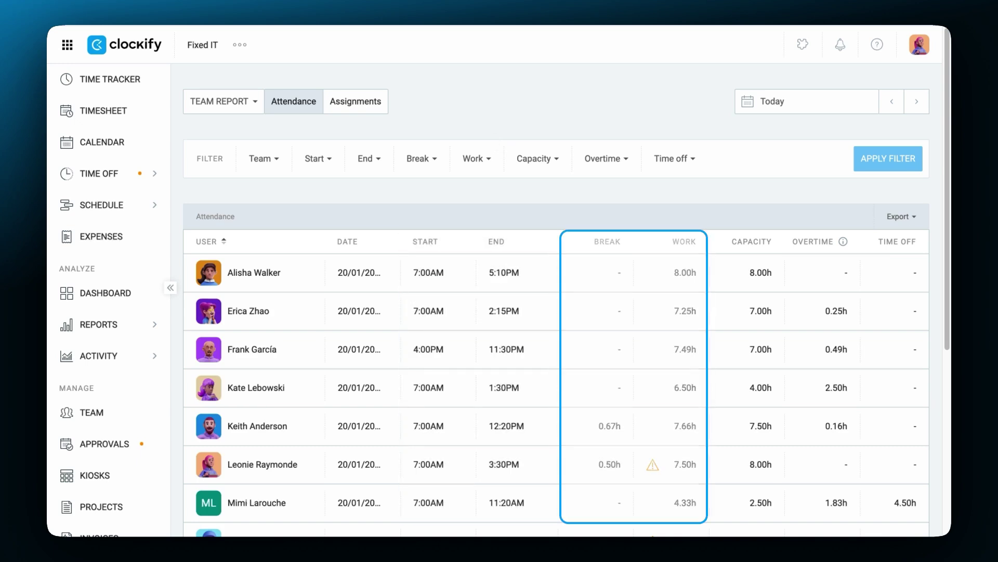
- Scroll through today's attendance rows to inspect the members' warning indicators
{"action": "scroll", "coordinate": [556, 312], "scroll_direction": "down", "scroll_amount": 3}
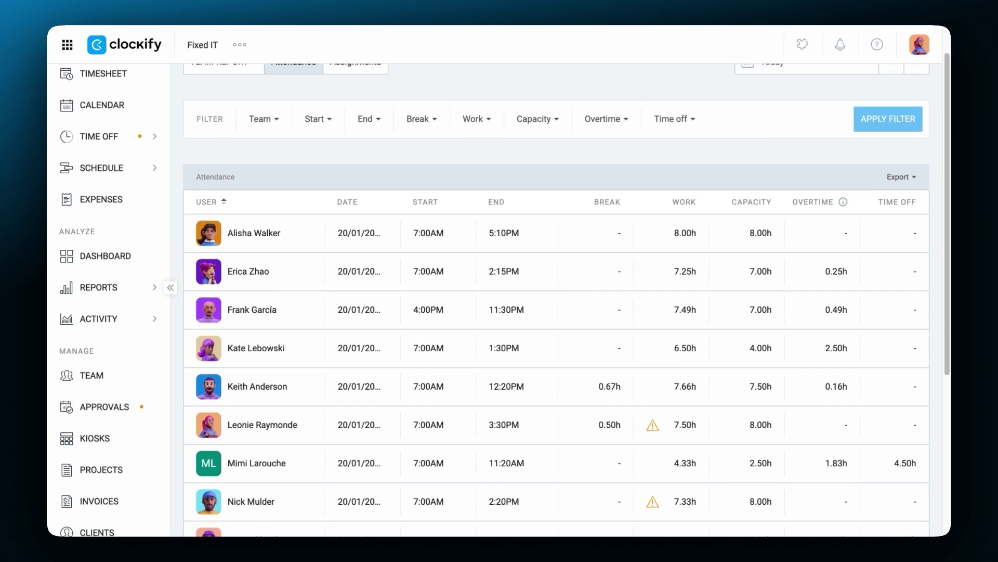
{"action": "scroll", "coordinate": [497, 143], "scroll_direction": "down", "scroll_amount": 1}
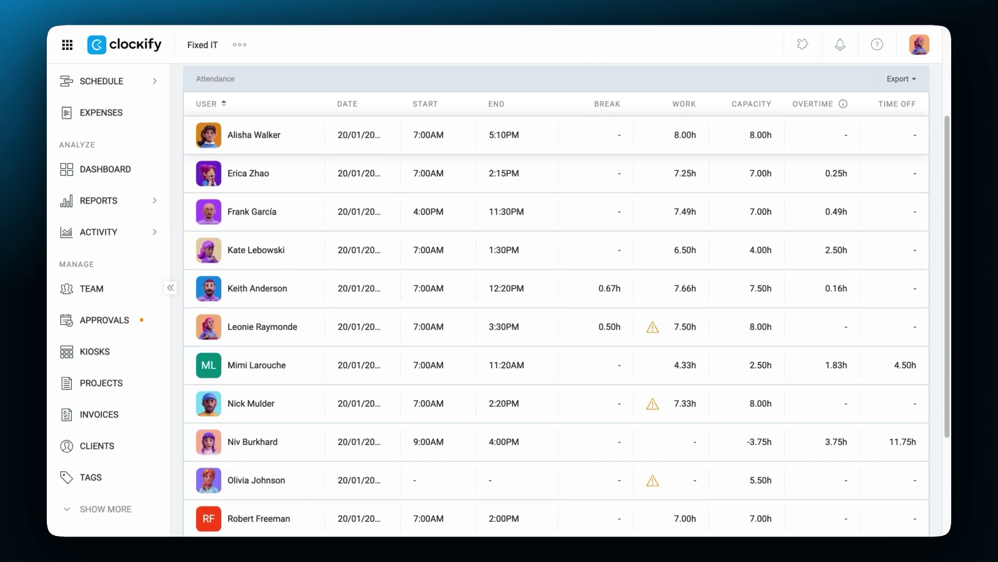
{"action": "mouse_move", "coordinate": [653, 326]}
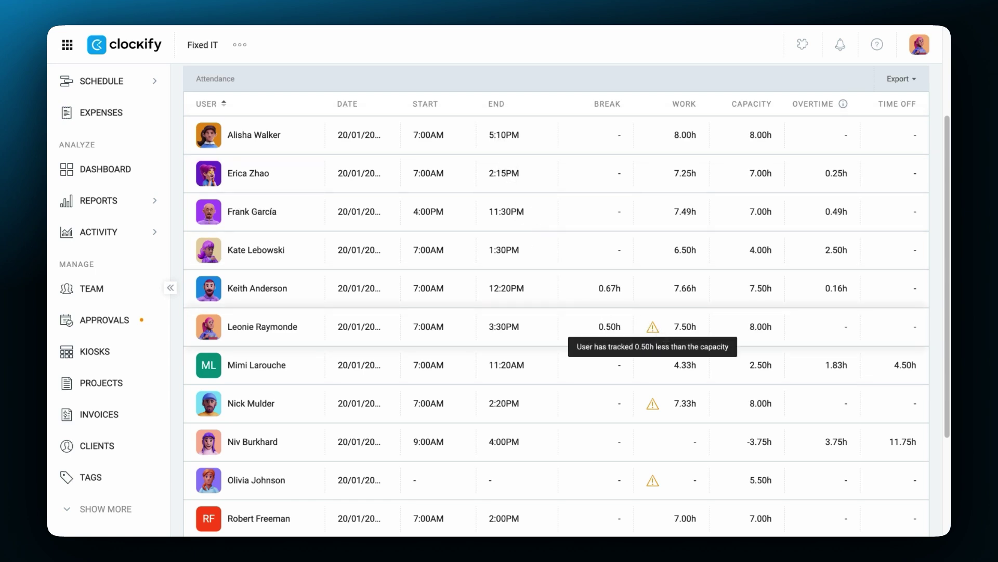
{"action": "mouse_move", "coordinate": [655, 391]}
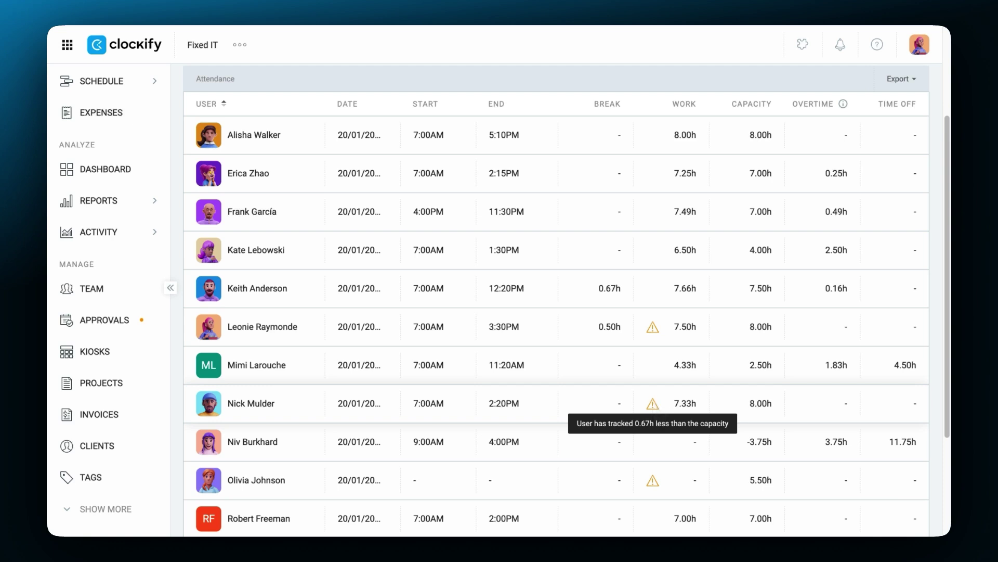
{"action": "scroll", "coordinate": [654, 403], "scroll_direction": "up", "scroll_amount": 5}
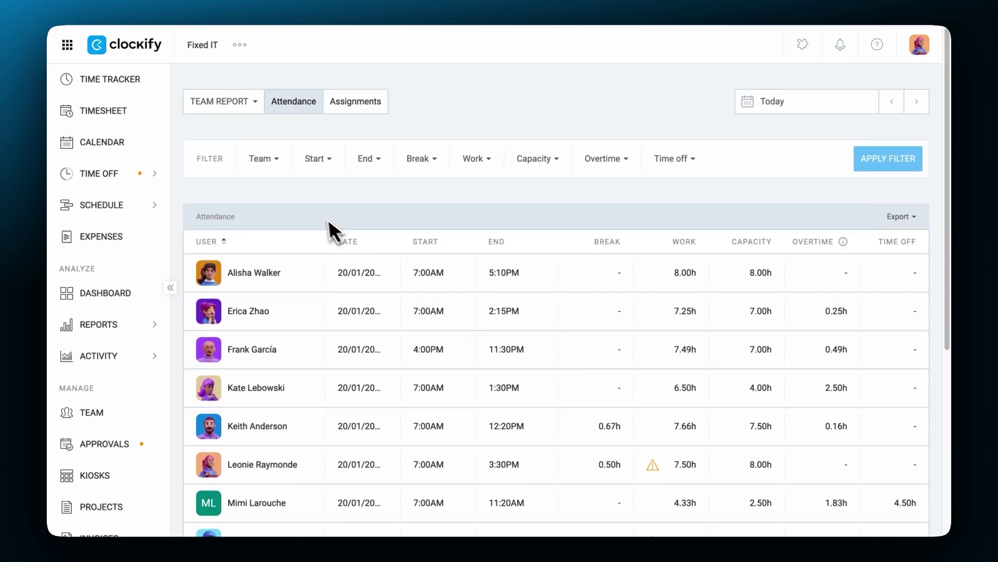
- Filter the attendance table to the Design and IT Tech groups
{"action": "left_click", "coordinate": [270, 159]}
{"action": "left_click", "coordinate": [284, 347]}
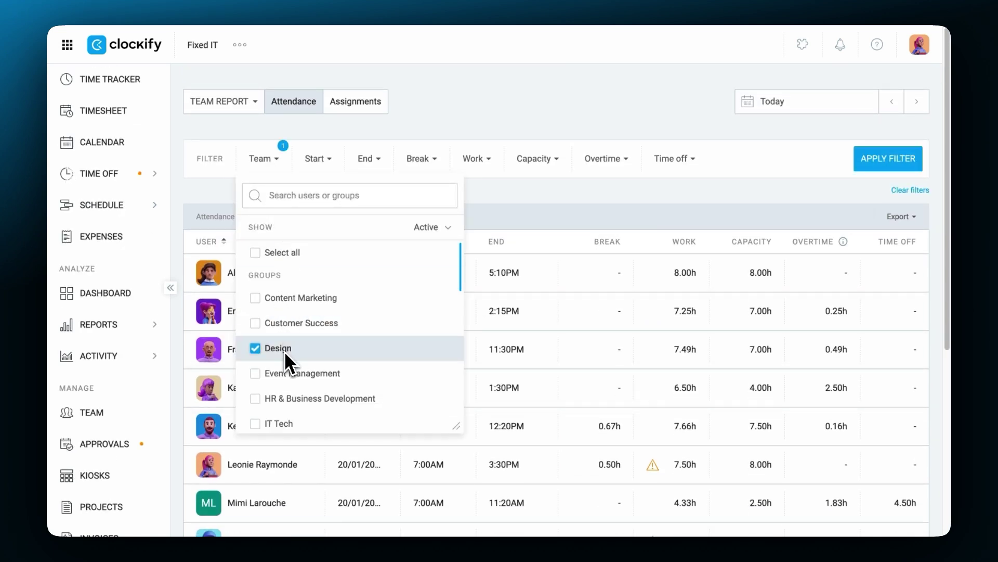
{"action": "left_click", "coordinate": [292, 421]}
{"action": "left_click", "coordinate": [891, 165]}
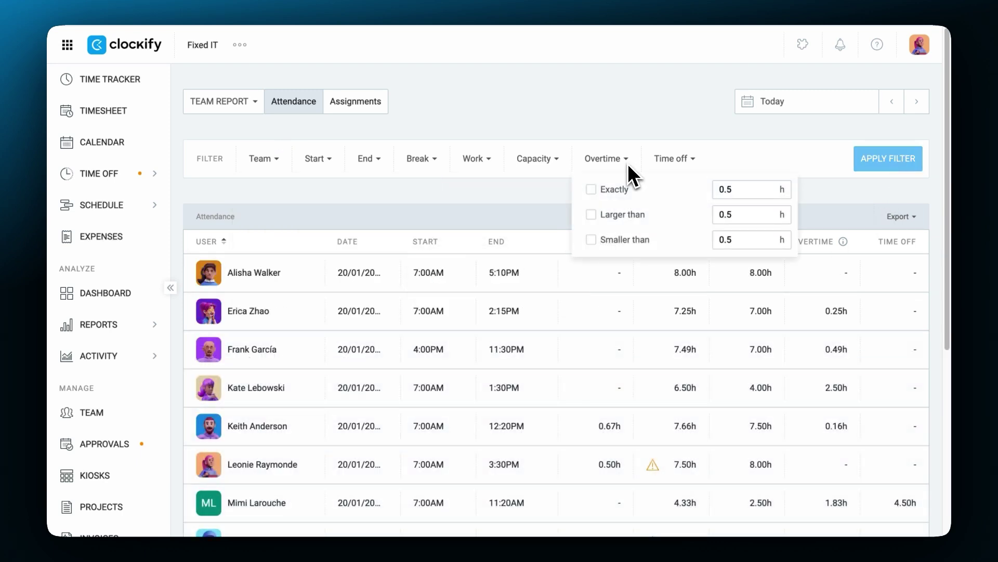
- Show only overtime above 0.5h and breaks below 0.4h
{"action": "left_click", "coordinate": [591, 215]}
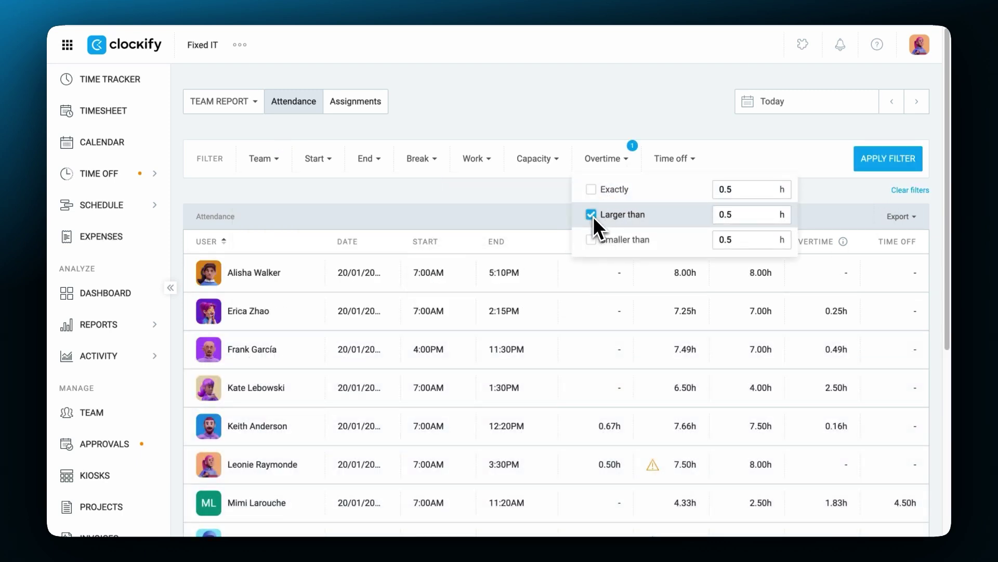
{"action": "left_click", "coordinate": [876, 163]}
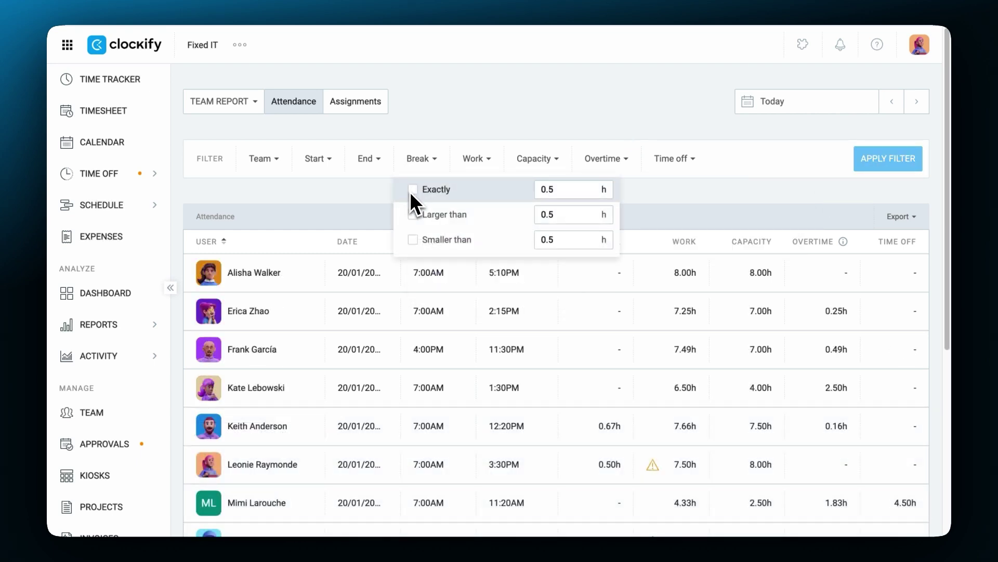
{"action": "left_click", "coordinate": [413, 240]}
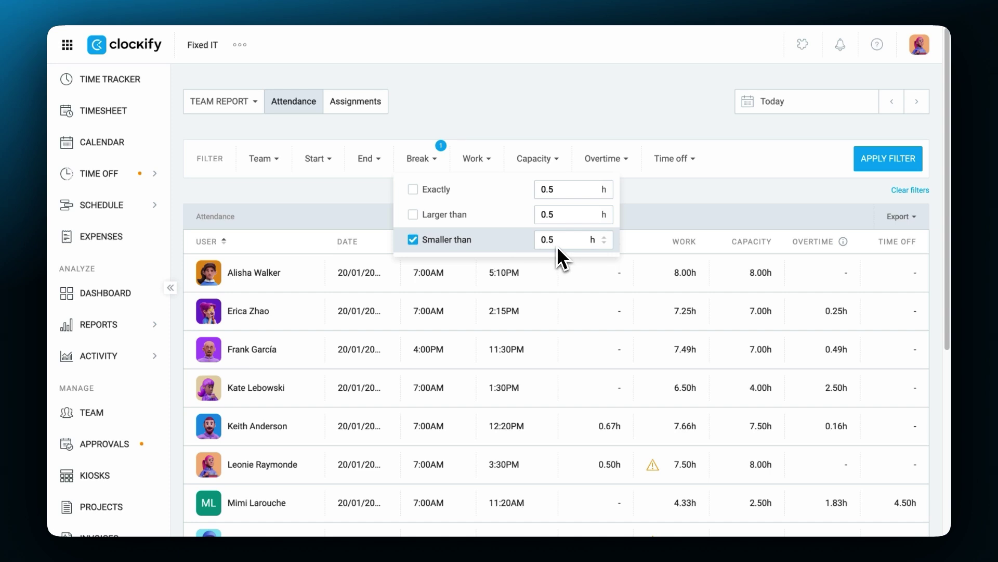
{"action": "key", "text": "Down"}
{"action": "left_click", "coordinate": [869, 148]}
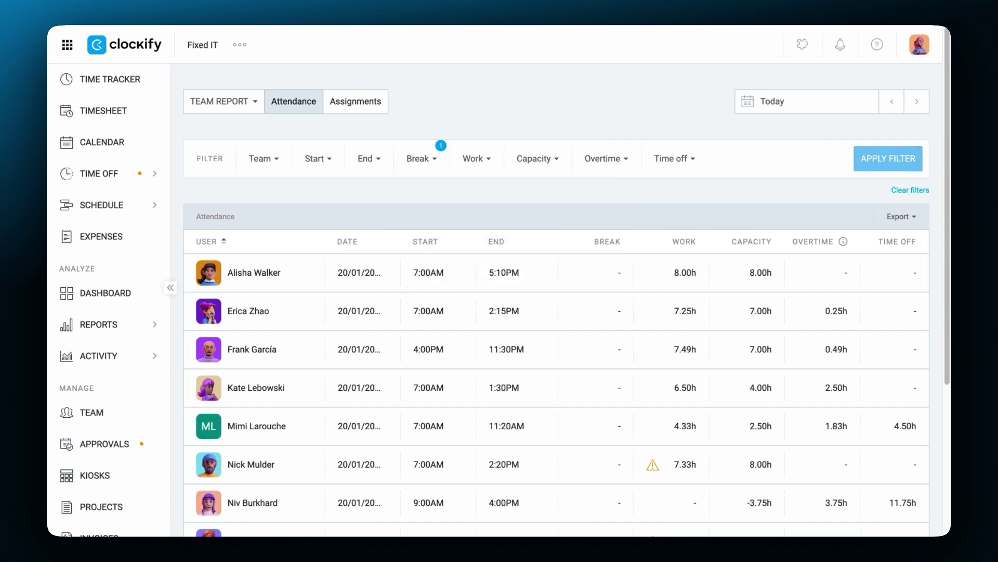
{"action": "left_click", "coordinate": [895, 213]}
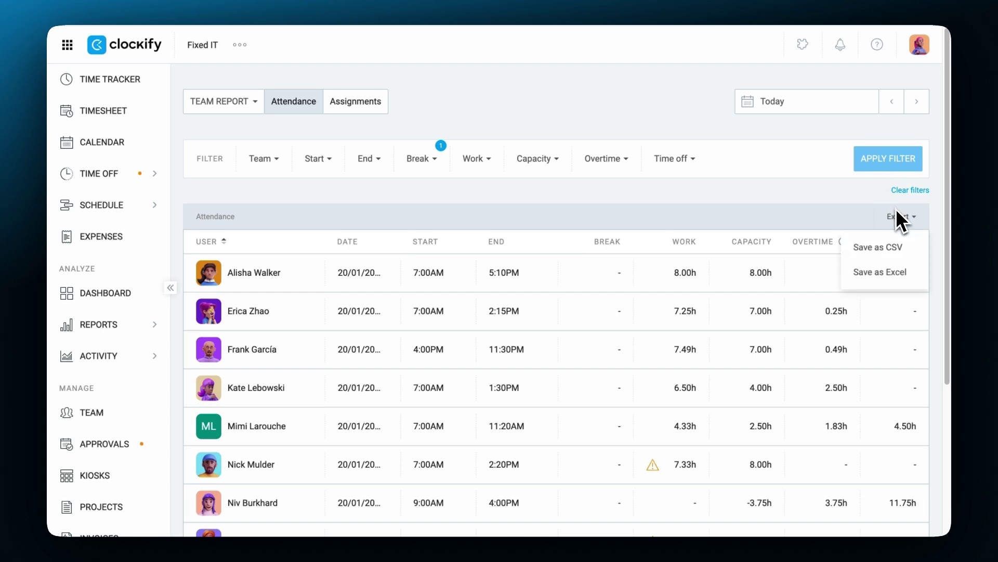
- Save the attendance report as CSV and scroll across the Assignments columns
{"action": "left_click", "coordinate": [910, 256]}
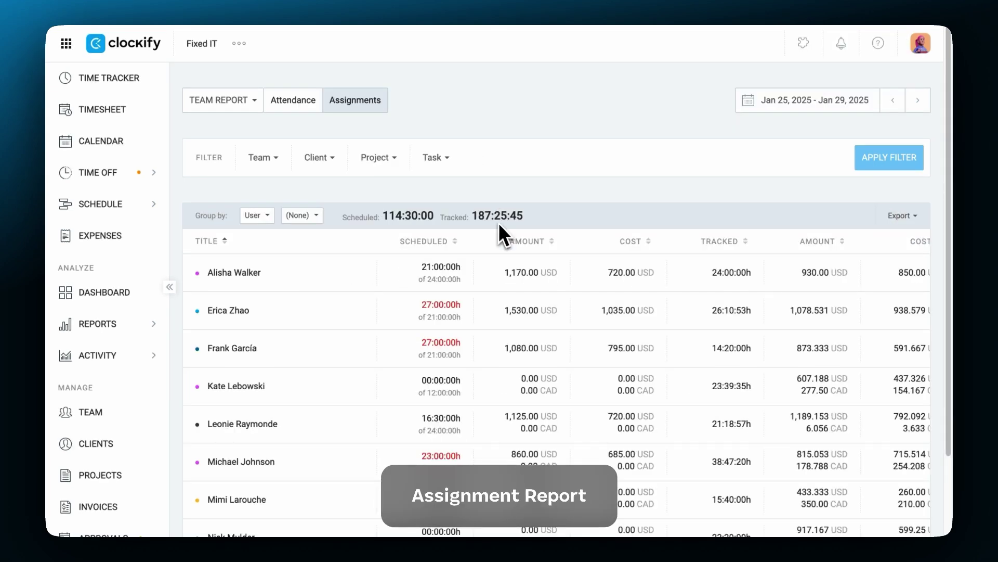
{"action": "scroll", "coordinate": [582, 287], "scroll_direction": "right", "scroll_amount": 2}
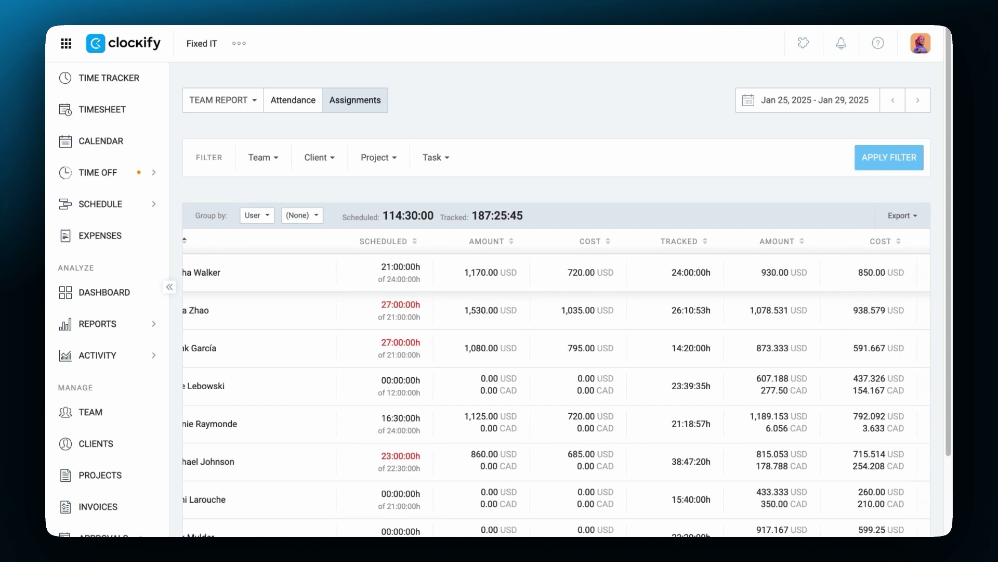
{"action": "scroll", "coordinate": [558, 387], "scroll_direction": "right", "scroll_amount": 8}
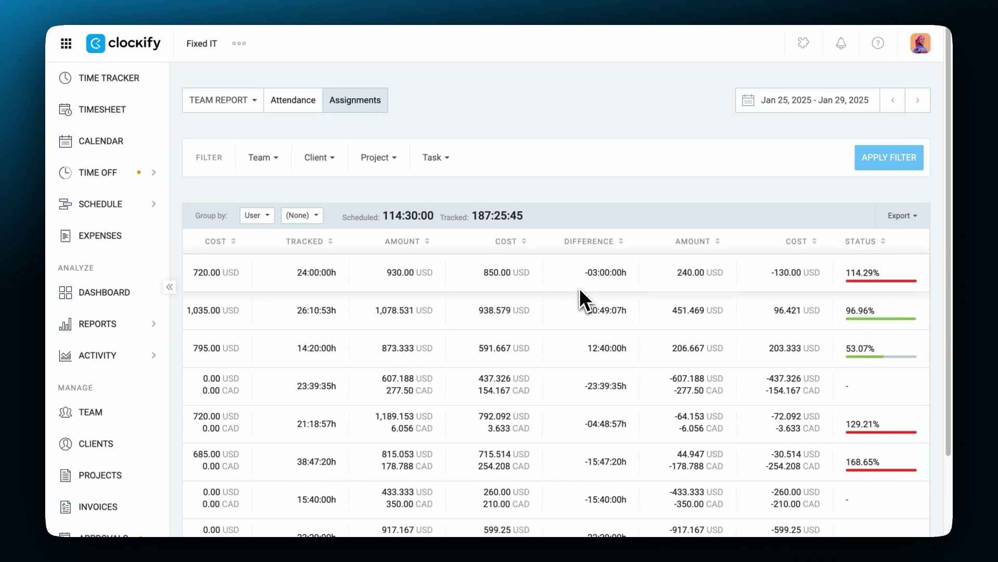
- Filter the Assignments report to the Bergsmid client
{"action": "left_click", "coordinate": [317, 159]}
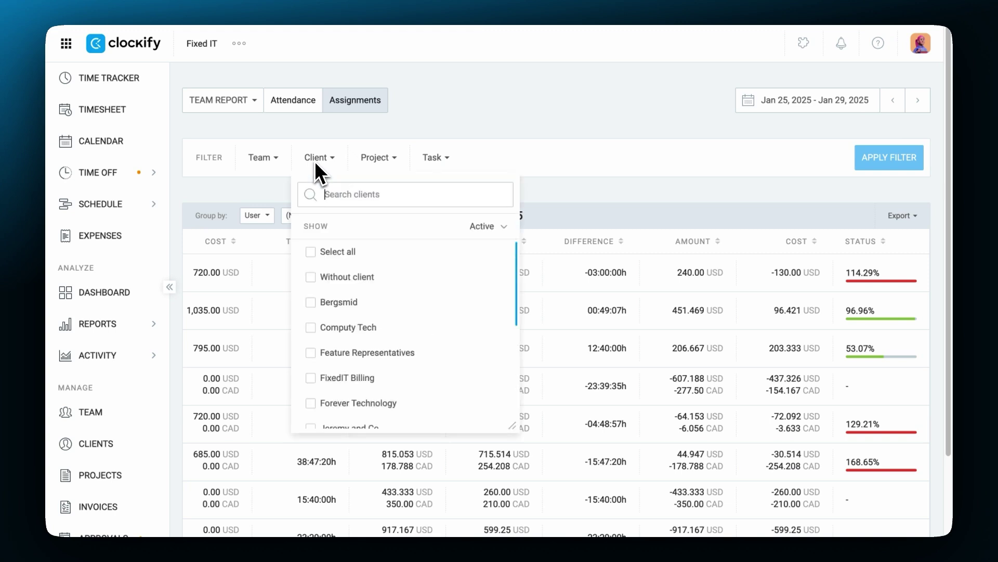
{"action": "left_click", "coordinate": [337, 303]}
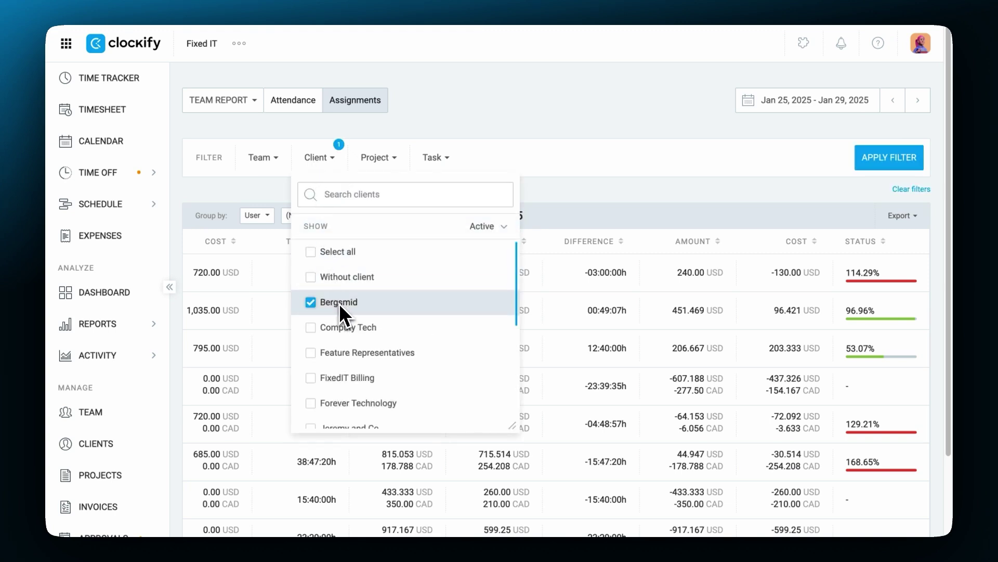
{"action": "left_click", "coordinate": [879, 159]}
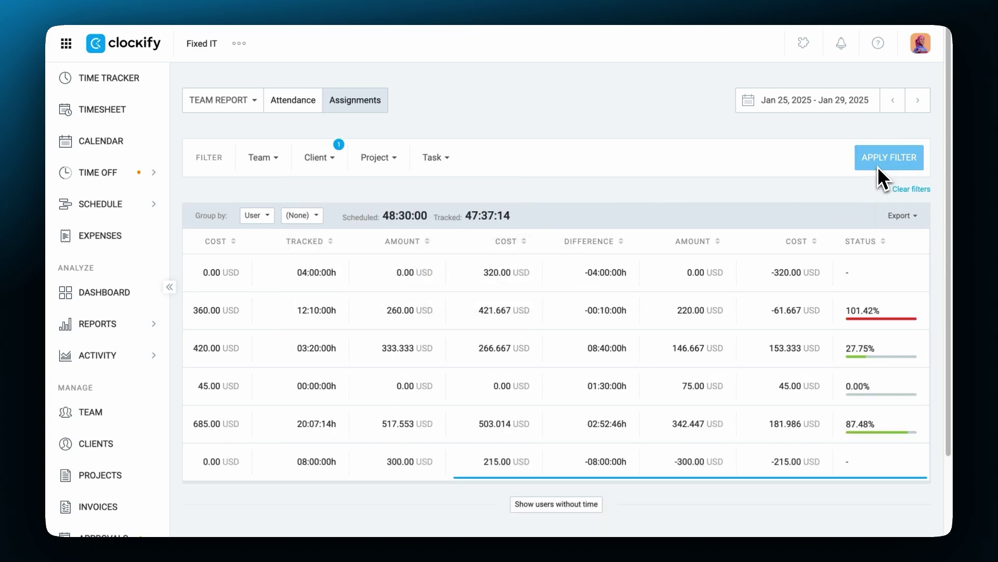
{"action": "scroll", "coordinate": [824, 260], "scroll_direction": "left", "scroll_amount": 10}
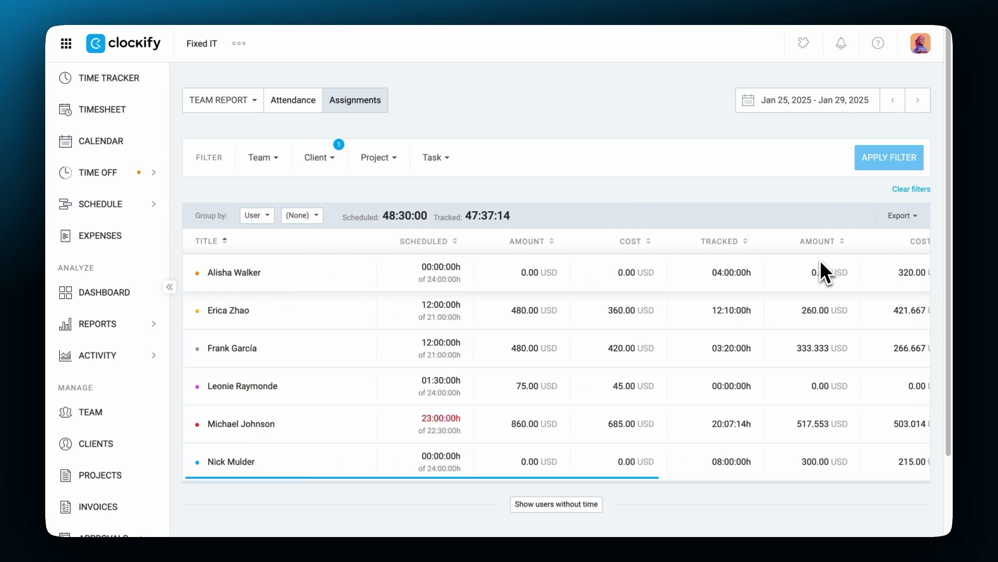
- Add Task as a second grouping level and expand two users' task rows
{"action": "left_click", "coordinate": [289, 216]}
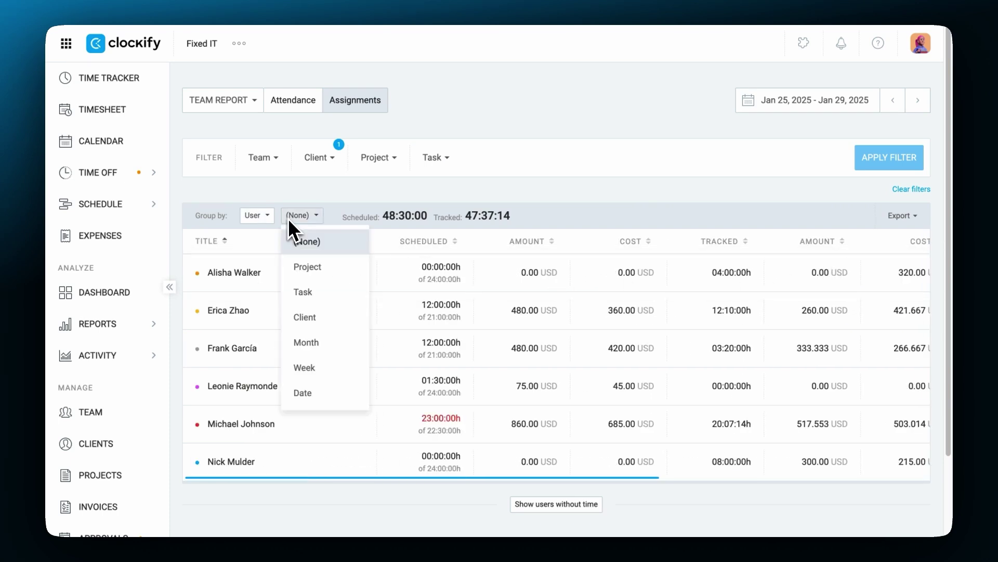
{"action": "left_click", "coordinate": [332, 292]}
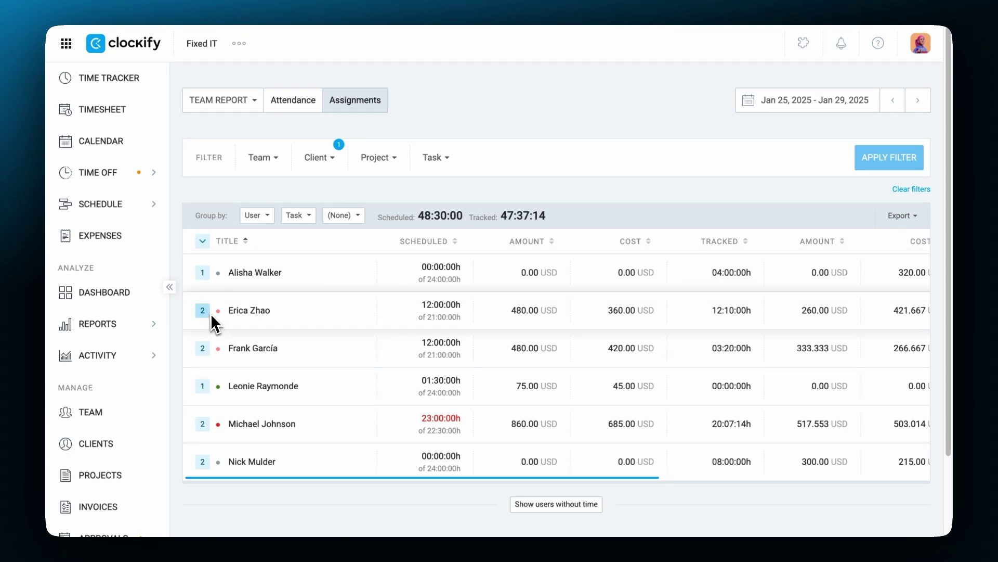
{"action": "left_click", "coordinate": [210, 314]}
{"action": "left_click", "coordinate": [206, 278]}
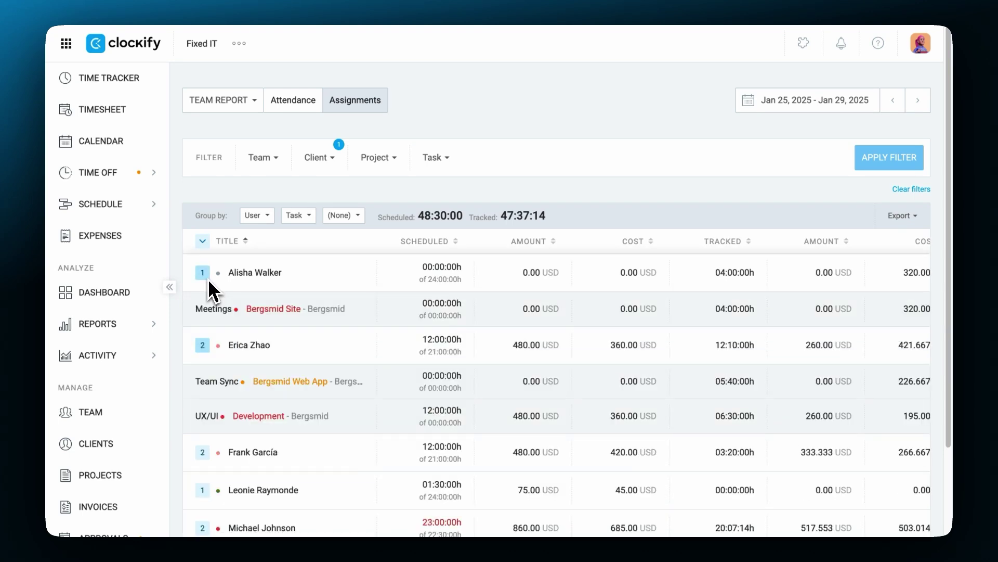
- Include users without tracked time and export the assignments report as Excel
{"action": "scroll", "coordinate": [322, 310], "scroll_direction": "right", "scroll_amount": 5}
{"action": "scroll", "coordinate": [321, 301], "scroll_direction": "down", "scroll_amount": 2}
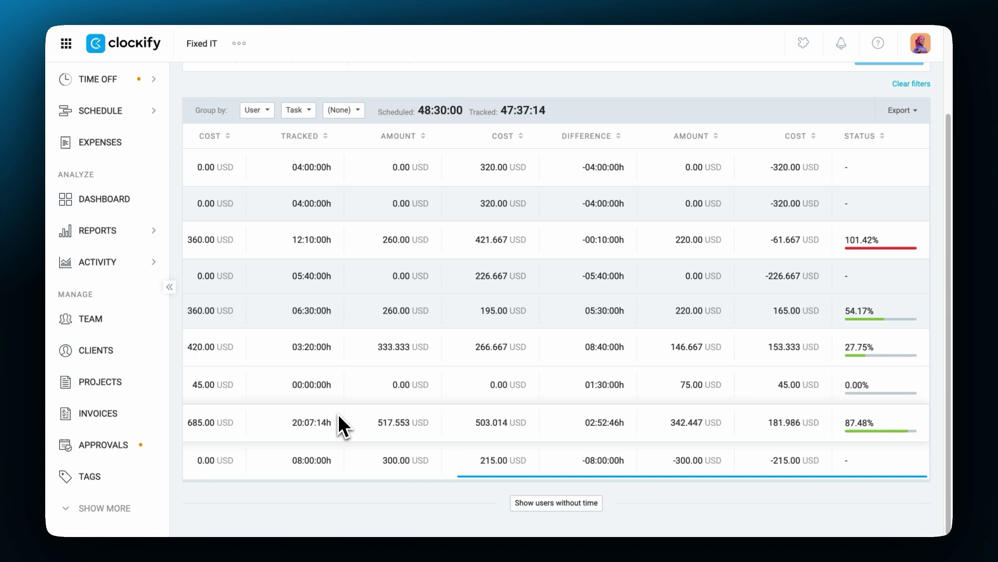
{"action": "left_click", "coordinate": [542, 498]}
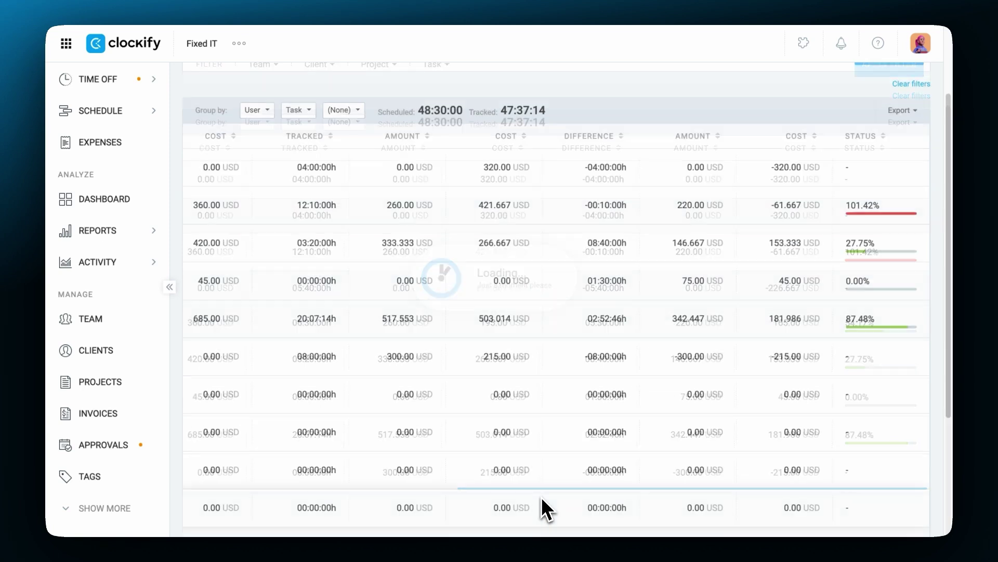
{"action": "scroll", "coordinate": [541, 496], "scroll_direction": "left", "scroll_amount": 10}
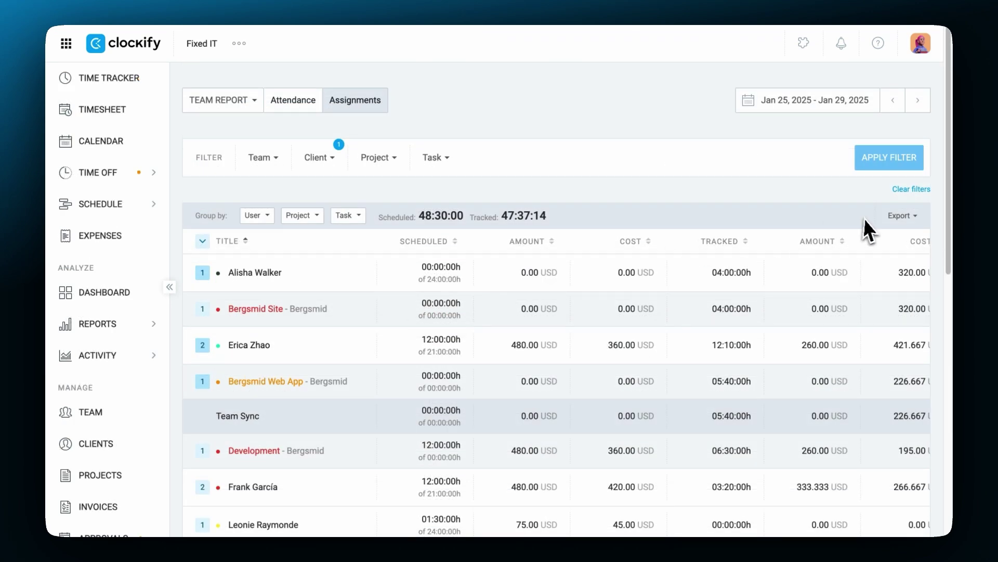
{"action": "left_click", "coordinate": [896, 216]}
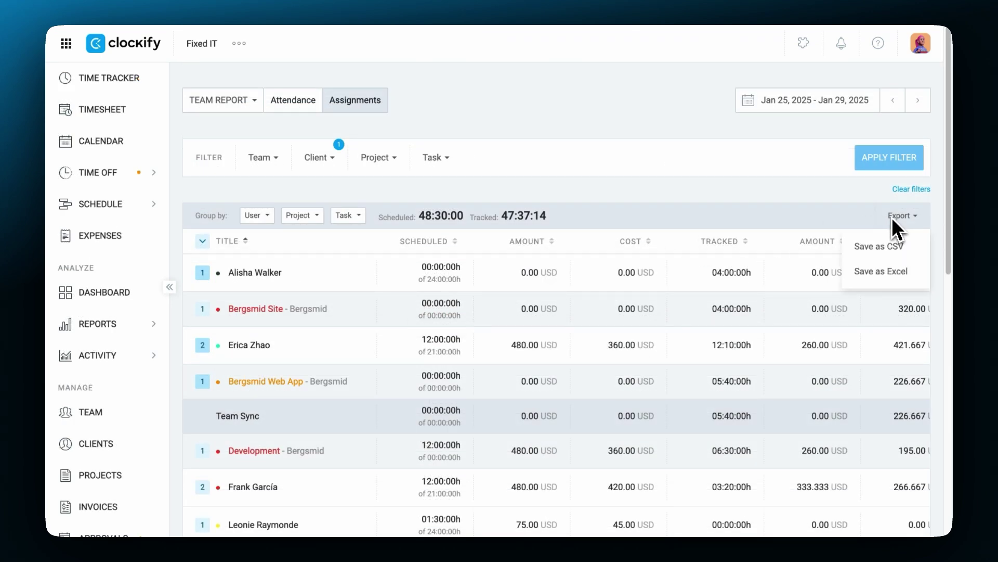
{"action": "left_click", "coordinate": [910, 272]}
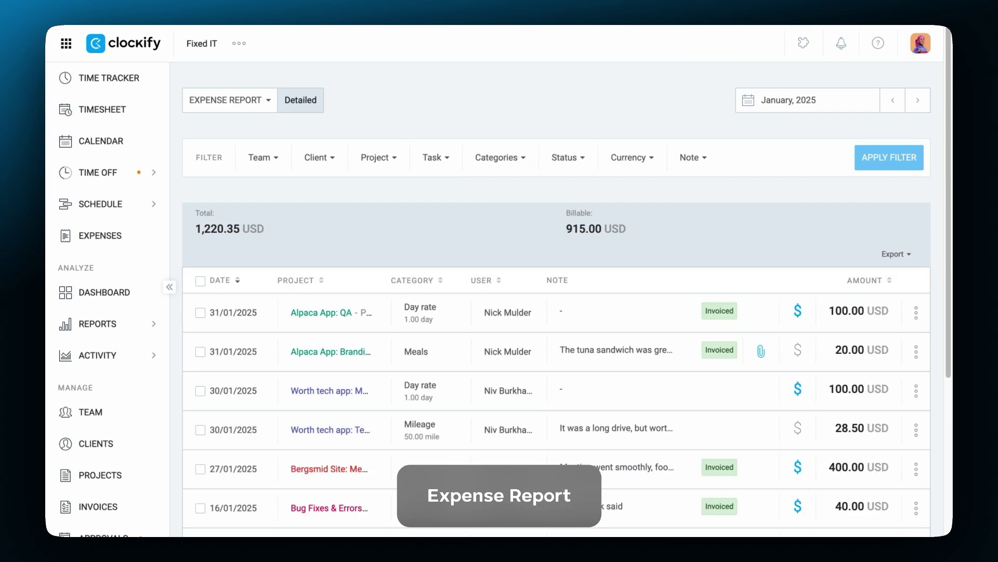
- Filter January 2025 expenses to the Bergsmid client and Billable status, totalling 715.00 USD
{"action": "scroll", "coordinate": [479, 88], "scroll_direction": "down", "scroll_amount": 4}
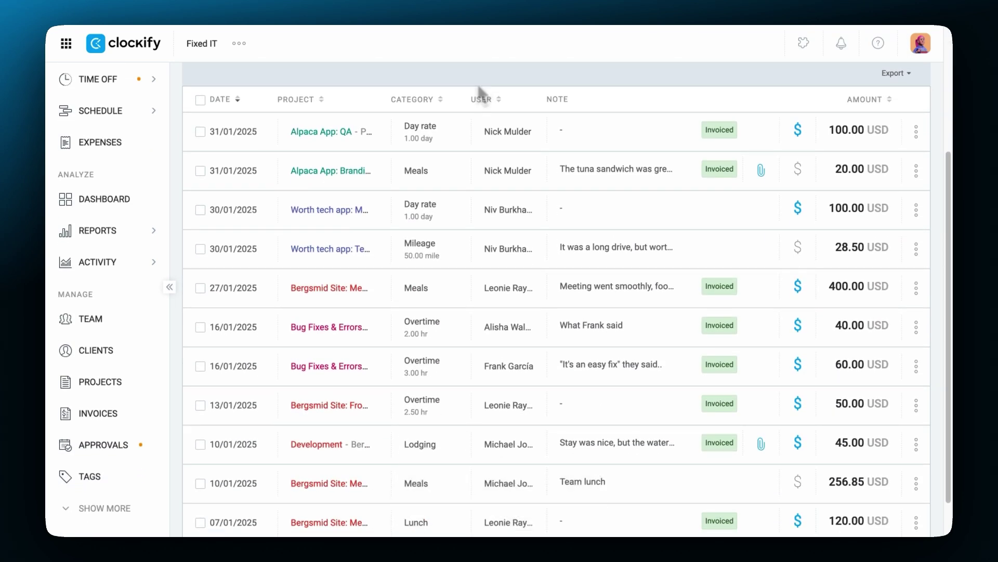
{"action": "scroll", "coordinate": [479, 93], "scroll_direction": "up", "scroll_amount": 3}
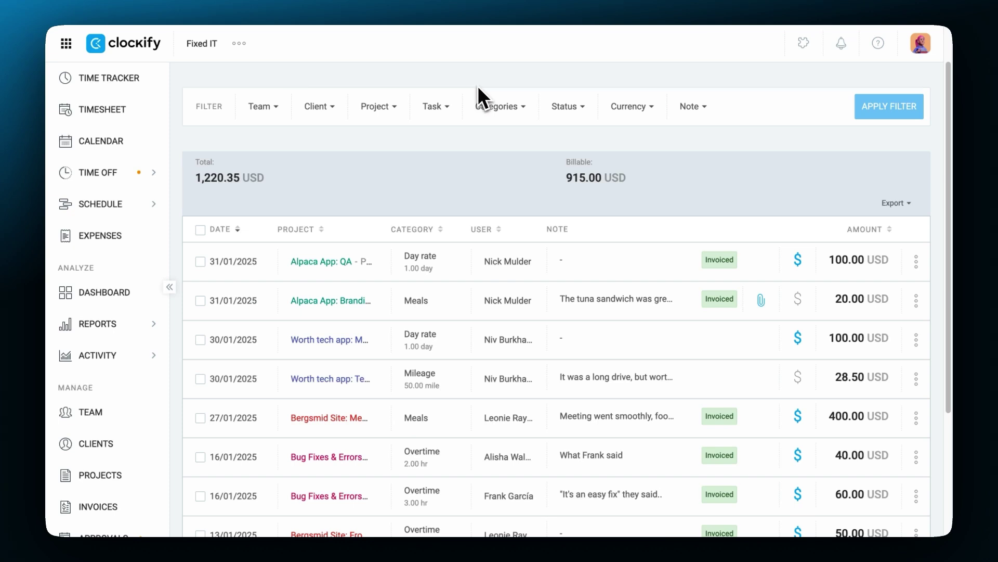
{"action": "left_click", "coordinate": [321, 108]}
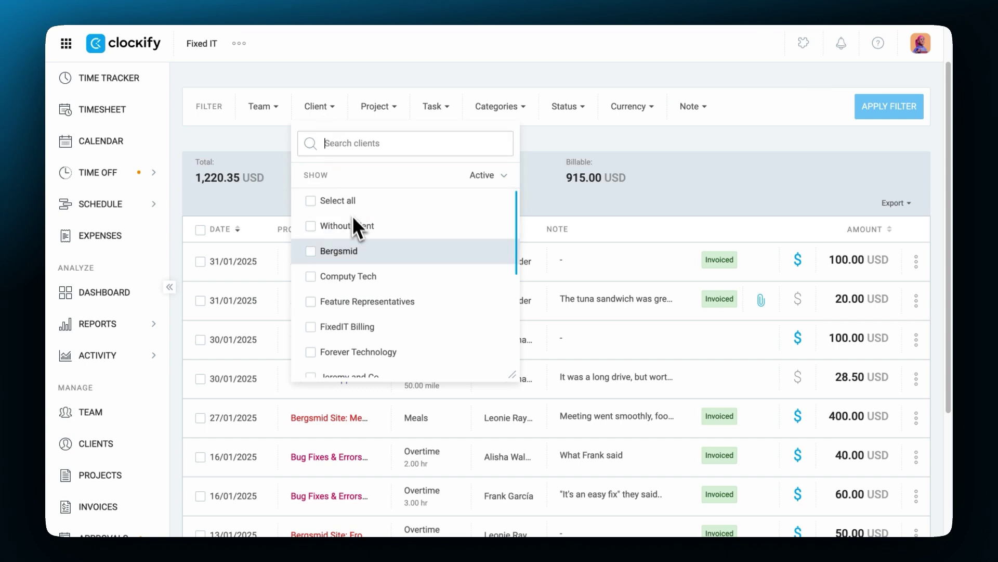
{"action": "left_click", "coordinate": [356, 253]}
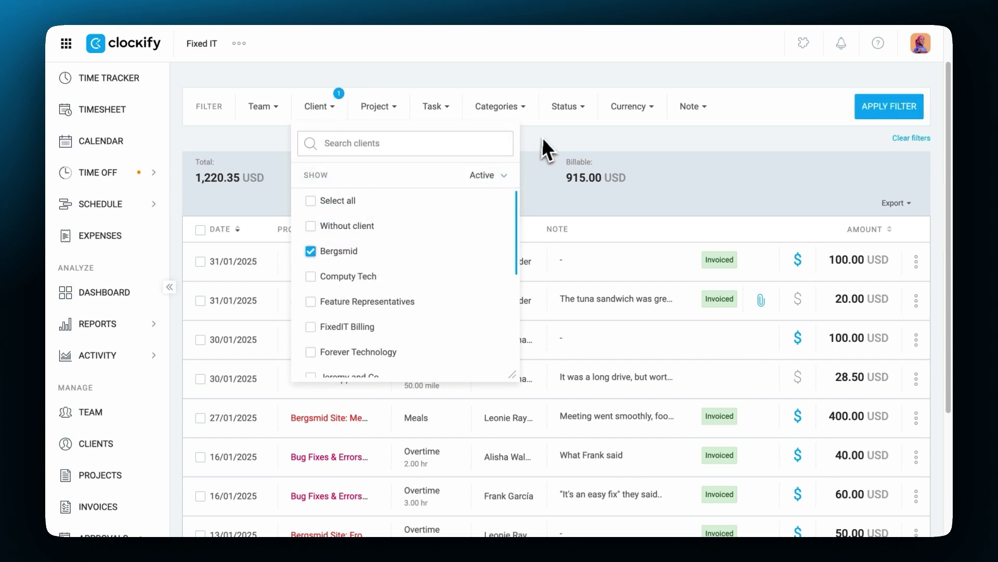
{"action": "left_click", "coordinate": [569, 109]}
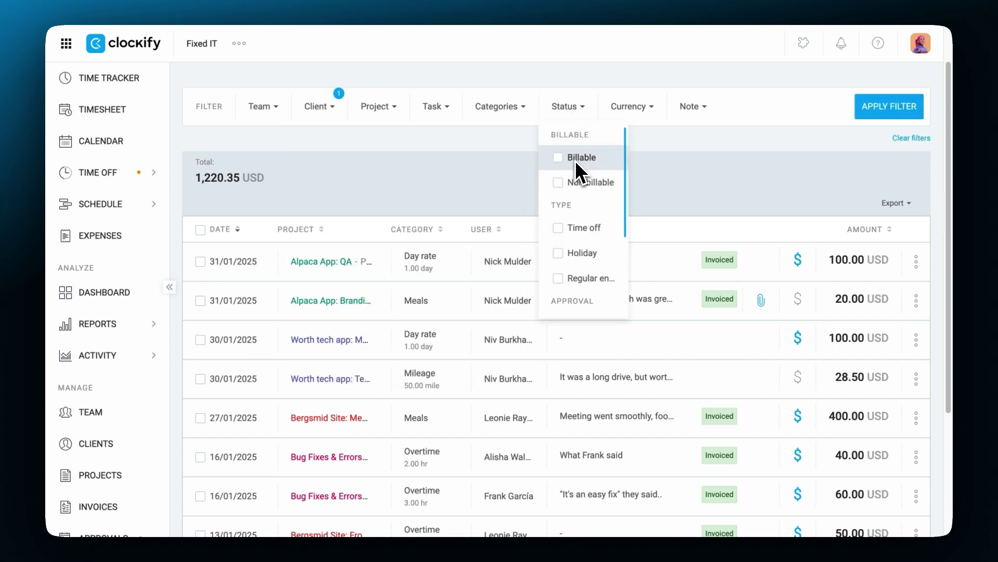
{"action": "left_click", "coordinate": [575, 159]}
{"action": "left_click", "coordinate": [583, 111]}
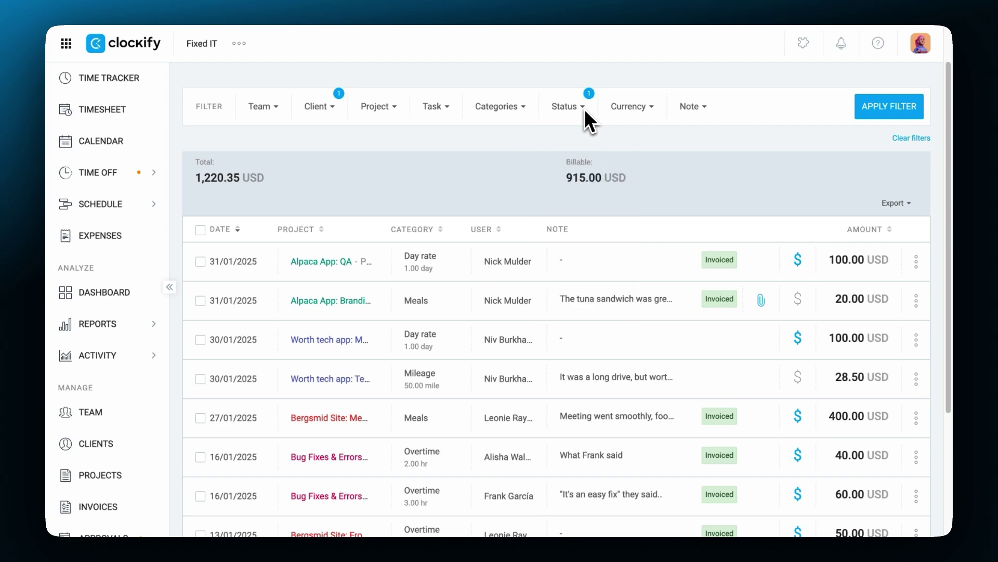
{"action": "left_click", "coordinate": [884, 107]}
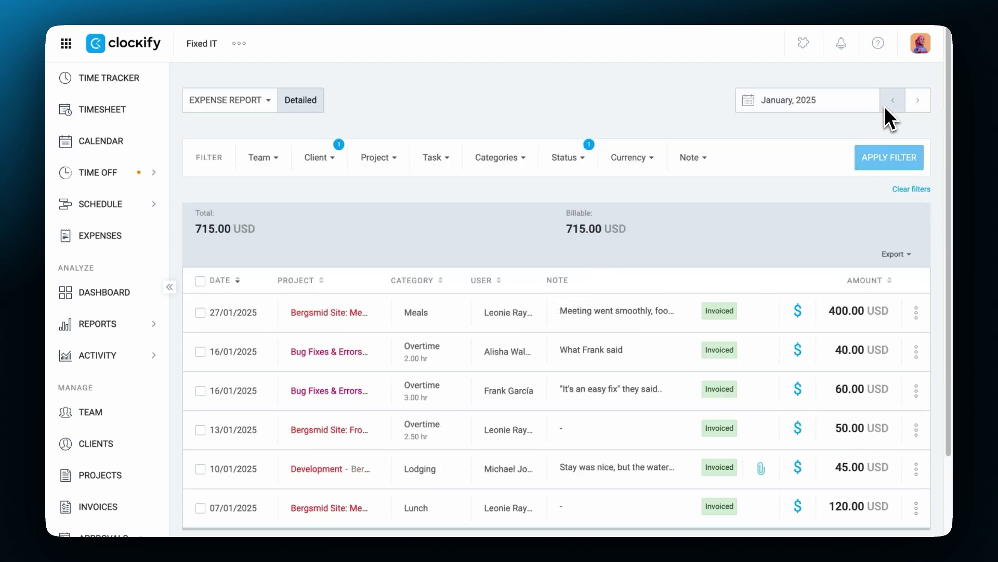
{"action": "scroll", "coordinate": [848, 167], "scroll_direction": "down", "scroll_amount": 1}
- Mark the 27/01/2025 expense and the first 16/01/2025 expense as uninvoiced
{"action": "left_click", "coordinate": [200, 295]}
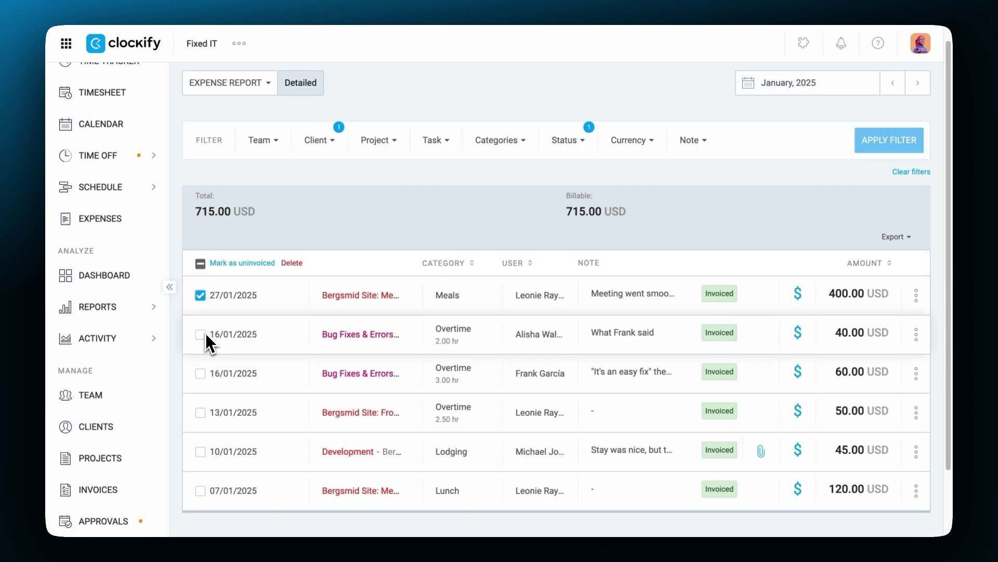
{"action": "left_click", "coordinate": [237, 264]}
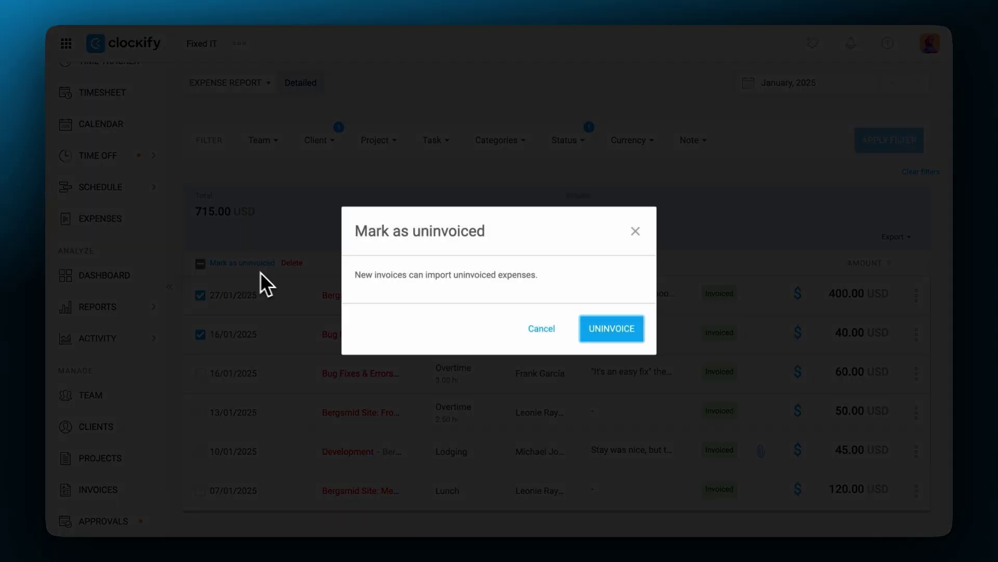
{"action": "left_click", "coordinate": [603, 329]}
- Export the filtered January expense report as a CSV file
{"action": "left_click", "coordinate": [885, 239]}
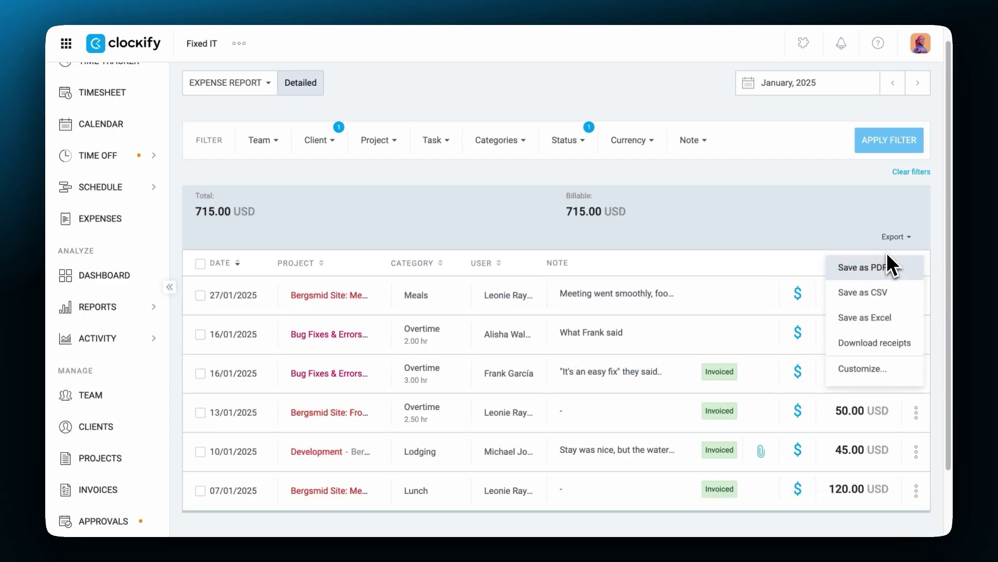
{"action": "left_click", "coordinate": [882, 369]}
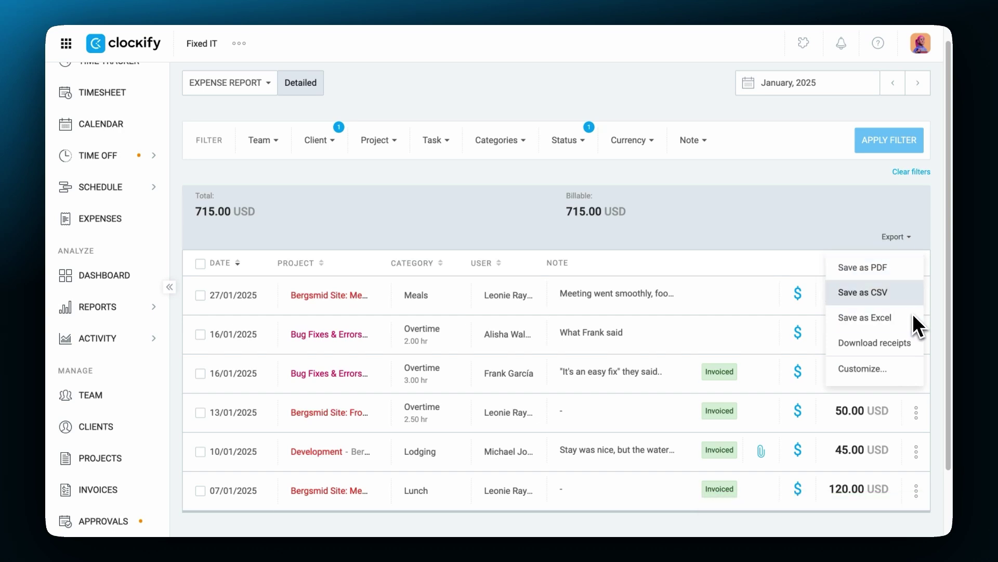
{"action": "left_click", "coordinate": [910, 299]}
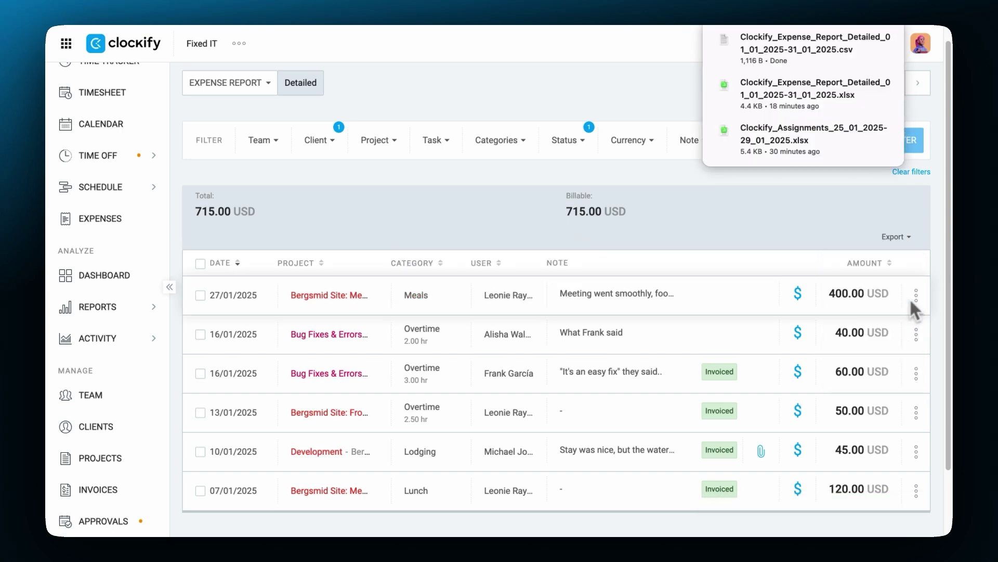